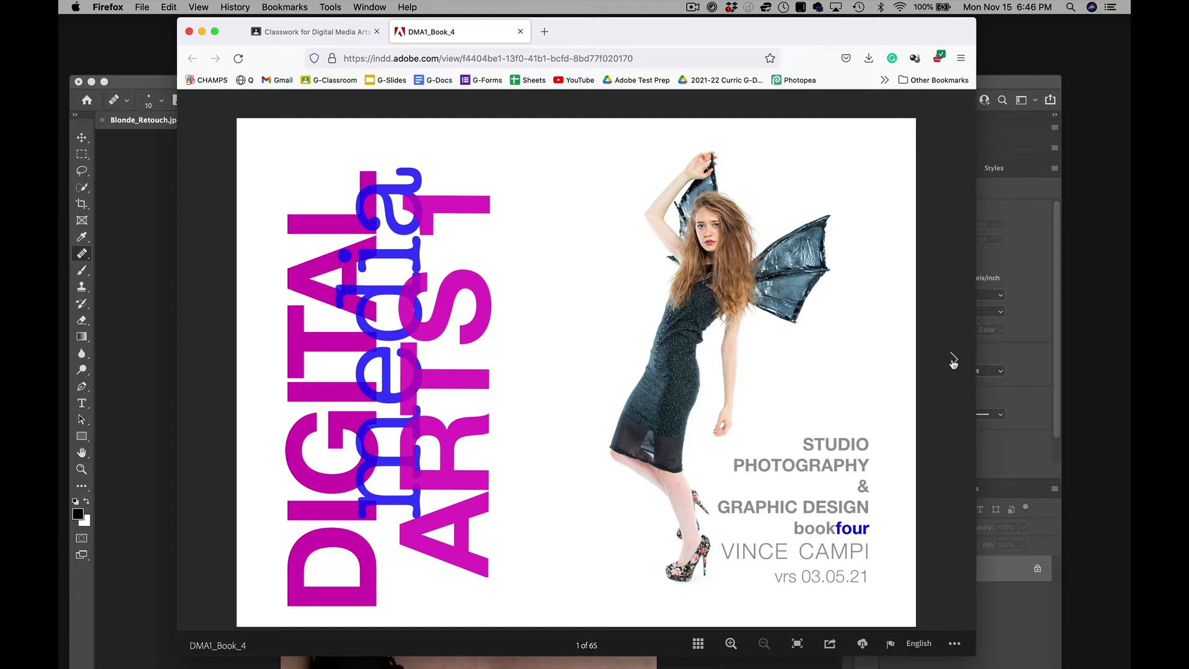
# Step: Open the headshot retouching lesson in DMA1_Book_4 and read through to the Photoshop skin retouching instructions
pyautogui.click(953, 358)
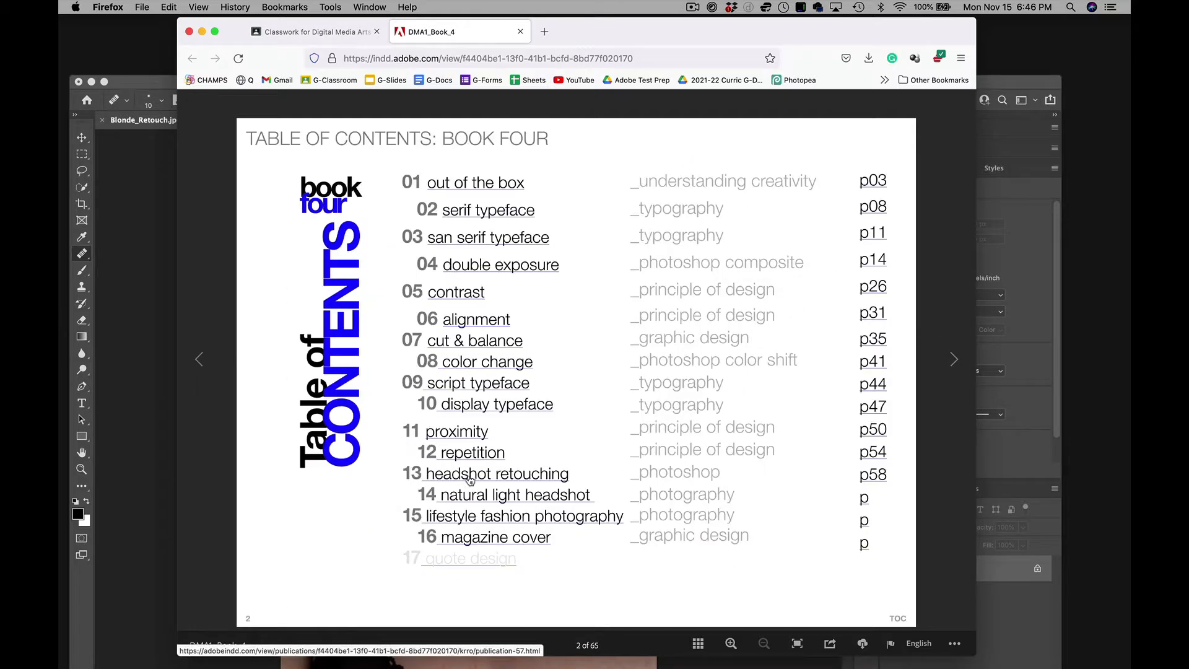
pyautogui.click(470, 479)
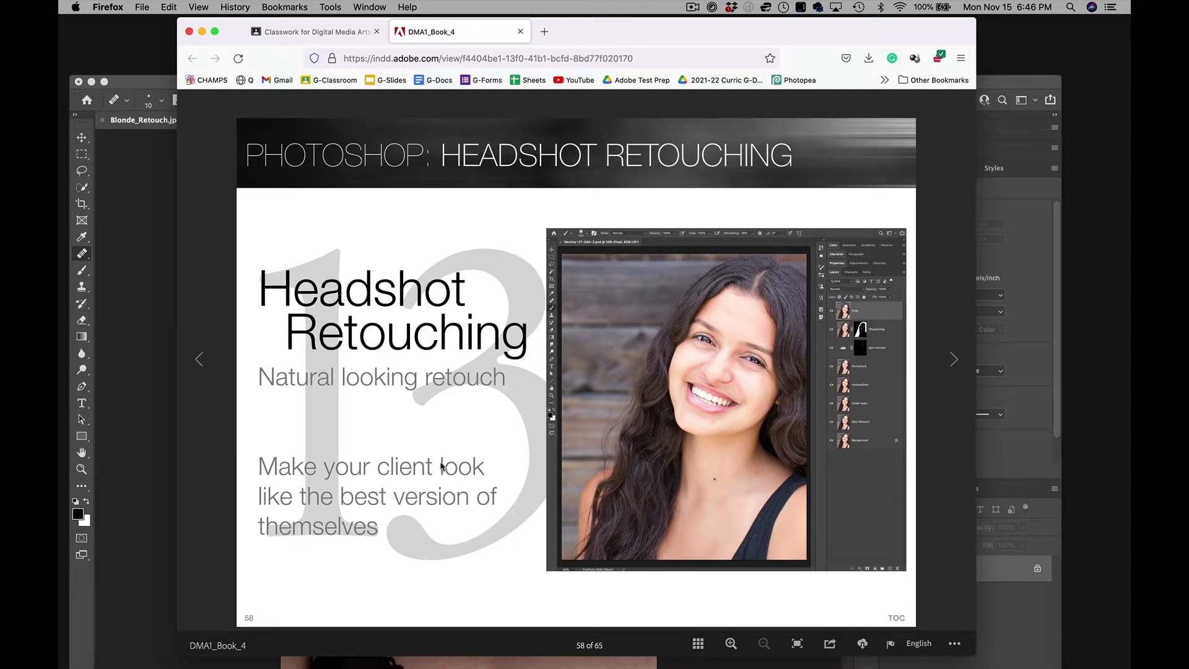
pyautogui.click(954, 360)
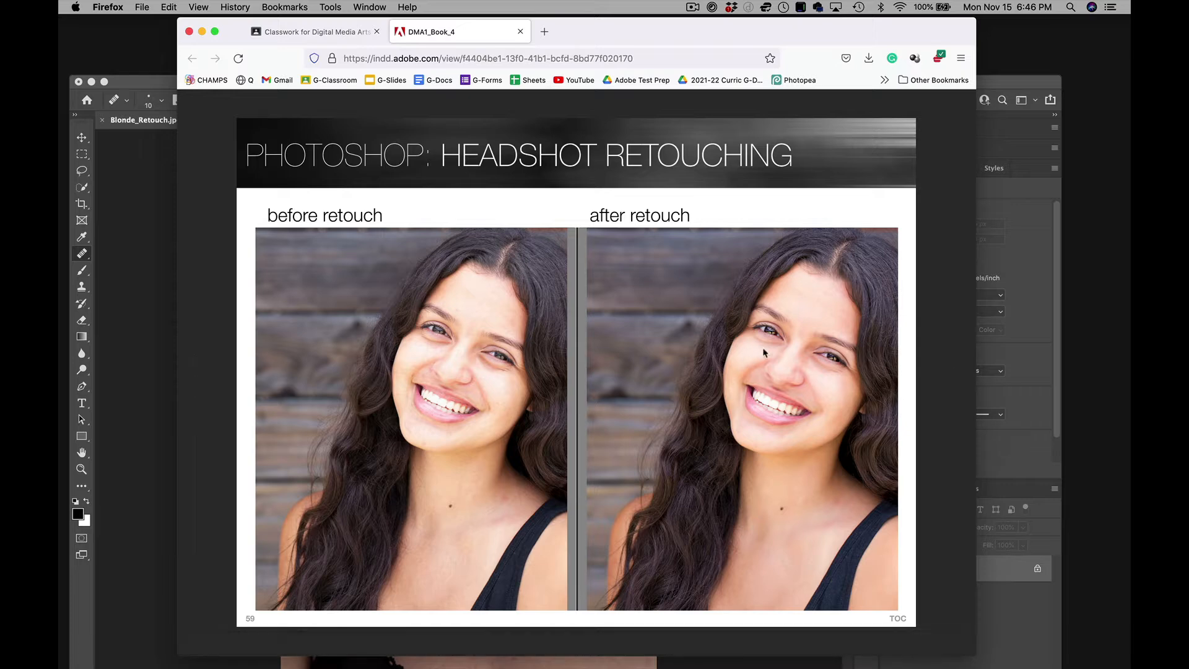
pyautogui.click(953, 360)
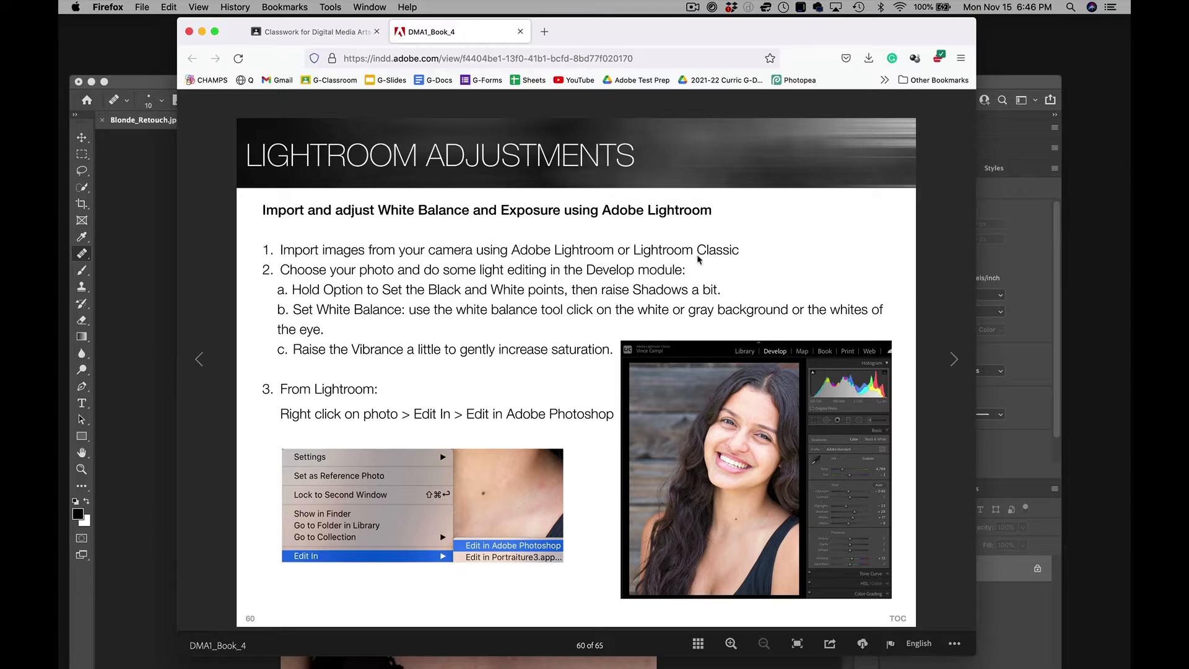
pyautogui.click(954, 359)
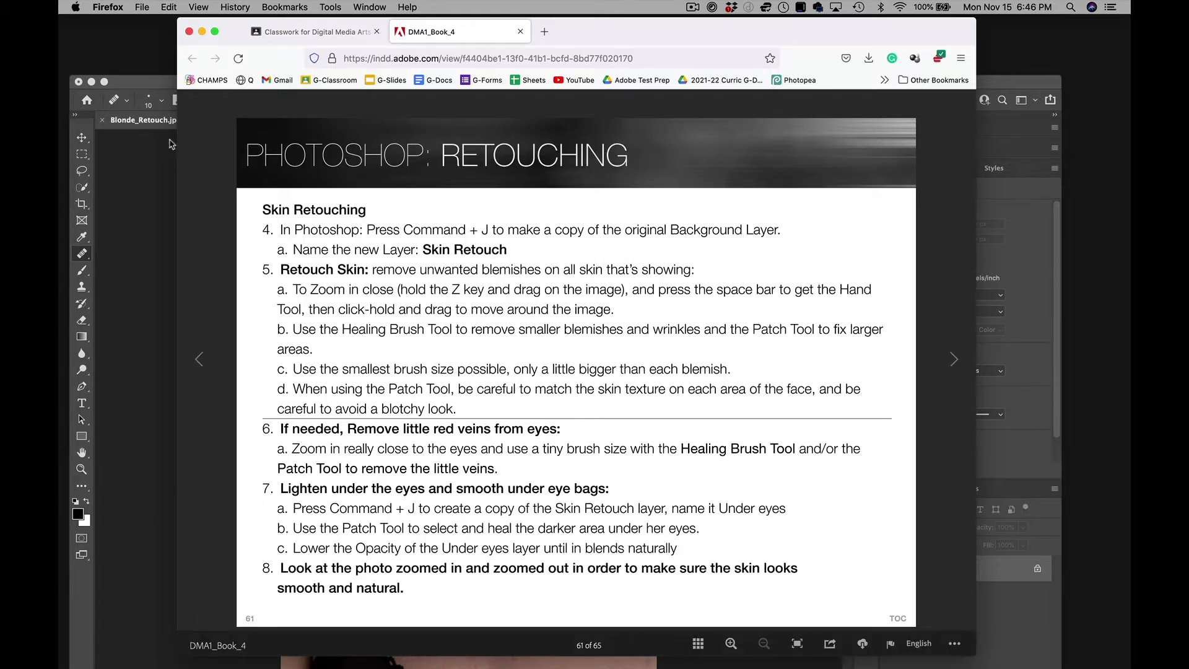
# Step: Switch to Photoshop, duplicate the Background layer of Blonde_Retouch.jpg and name the copy Skin Retouch
pyautogui.click(128, 134)
pyautogui.moveTo(383, 82); pyautogui.dragTo(379, 51)
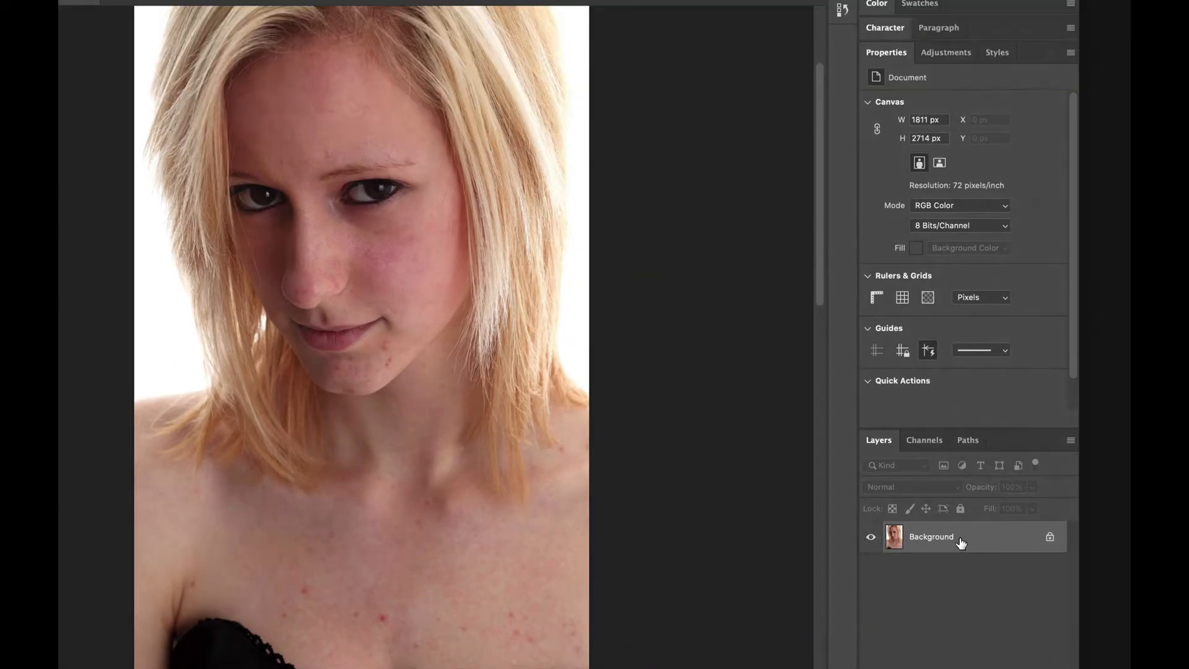
pyautogui.hotkey('ctrl', 'j')
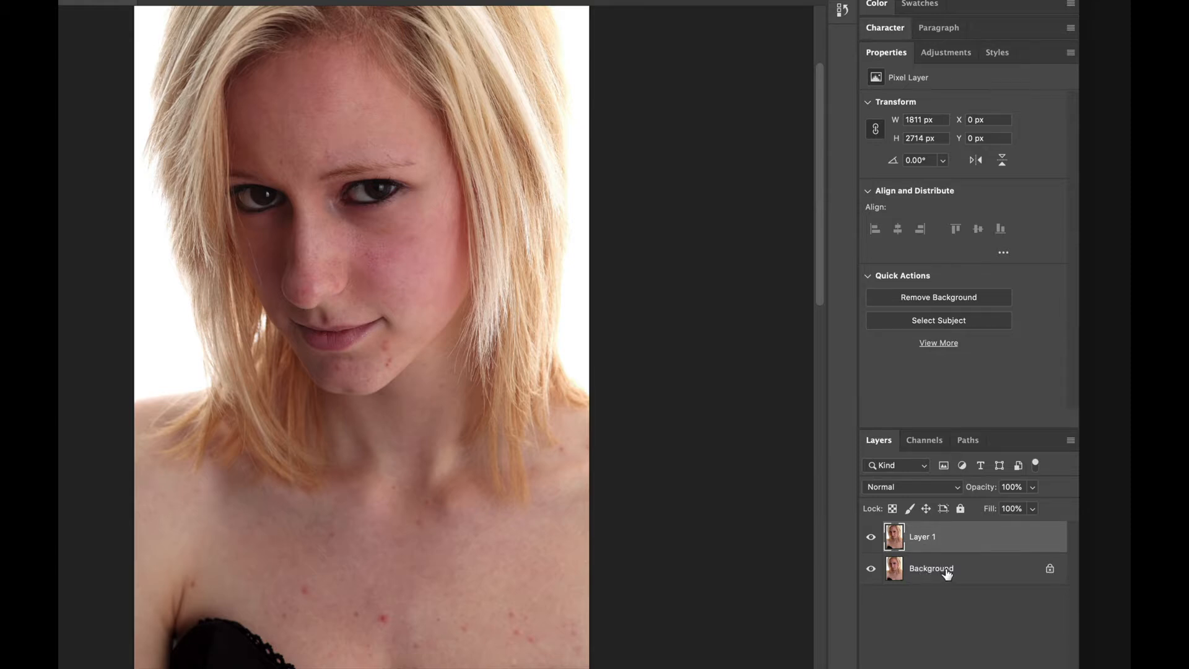
pyautogui.doubleClick(924, 537)
pyautogui.write('Skin Retouch')
pyautogui.click(1001, 539)
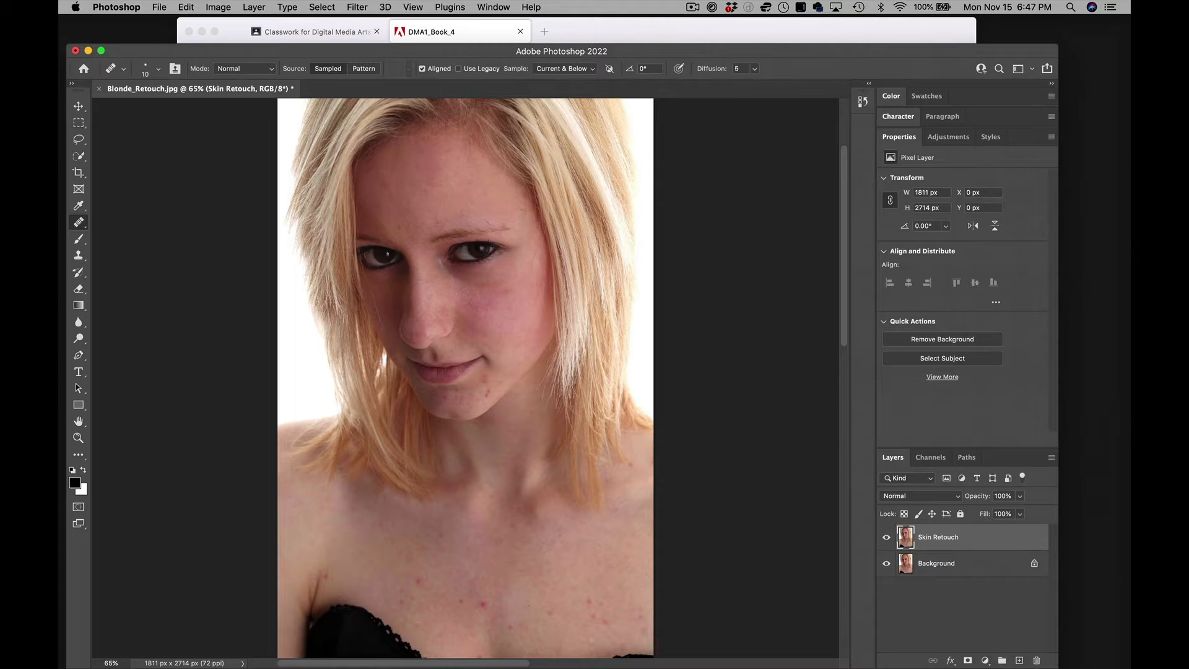
# Step: Activate the Healing Brush Tool for close-up work on the forehead
pyautogui.press('z')
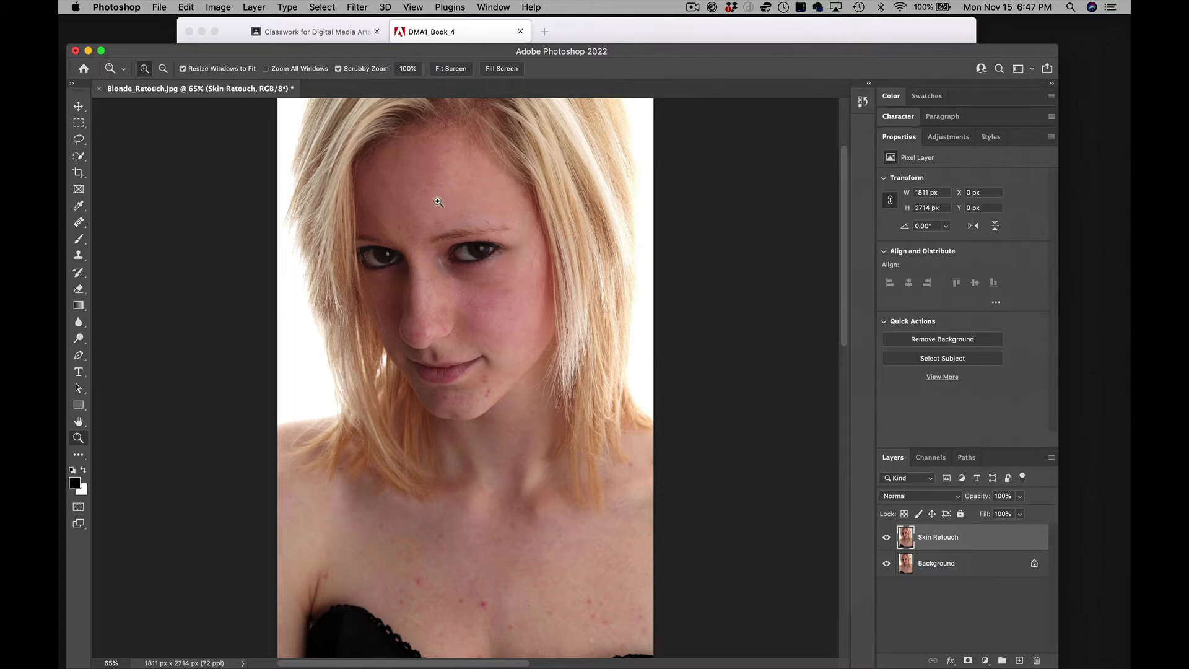
pyautogui.moveTo(442, 218)
pyautogui.mouseDown()
pyautogui.moveTo(503, 265)
pyautogui.moveTo(500, 318)
pyautogui.moveTo(417, 189)
pyautogui.moveTo(499, 330)
pyautogui.moveTo(464, 270)
pyautogui.moveTo(499, 358)
pyautogui.mouseUp()
pyautogui.press('j')
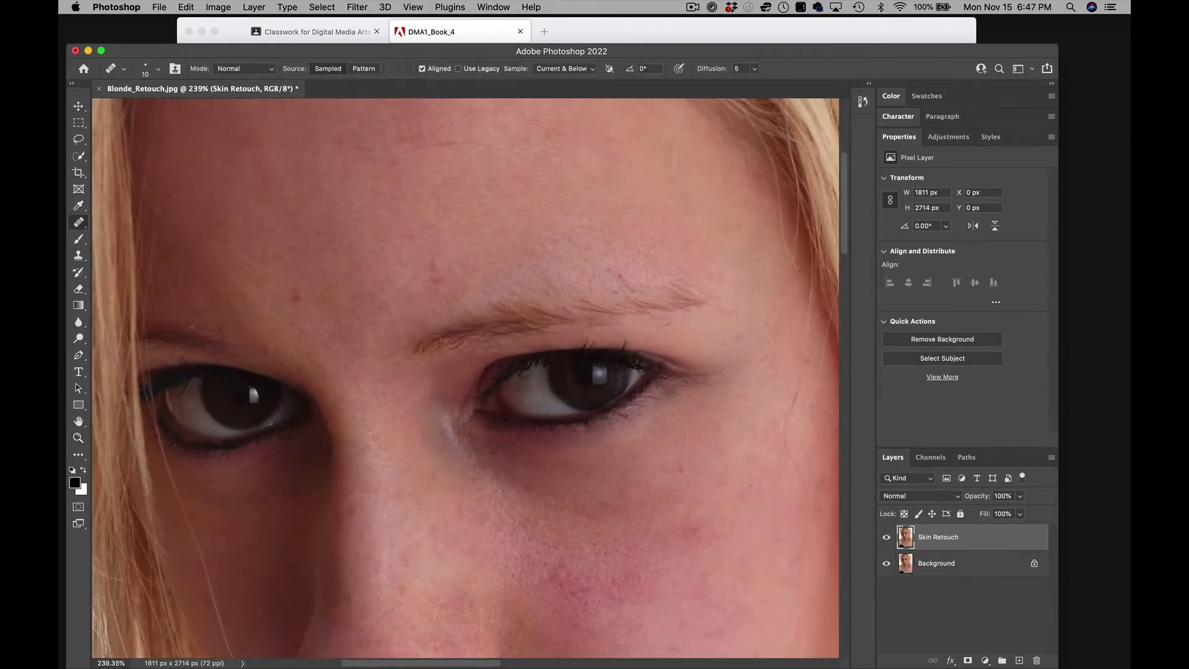
pyautogui.moveTo(388, 268); pyautogui.dragTo(401, 376)
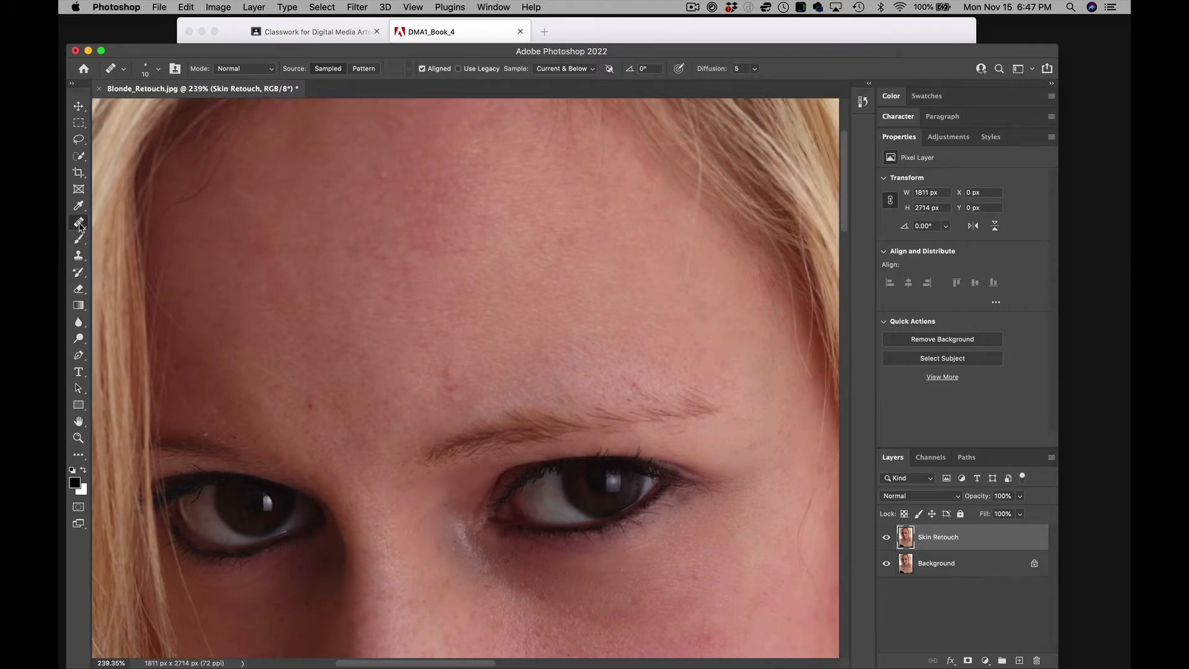
pyautogui.rightClick(79, 222)
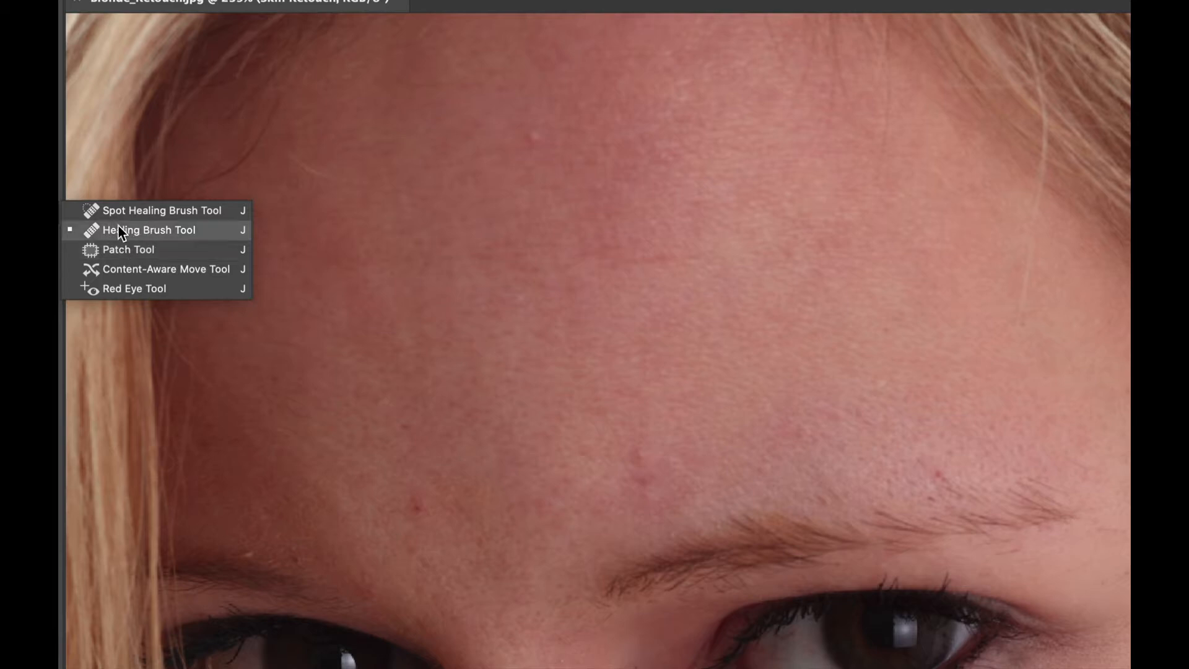
pyautogui.click(135, 229)
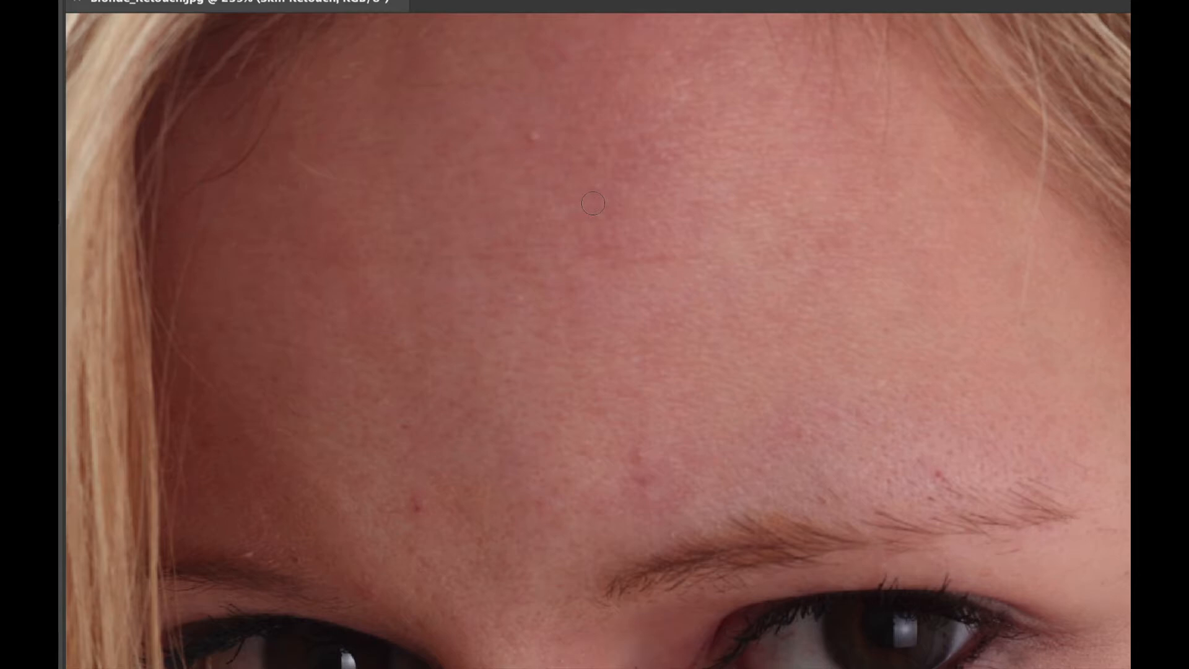
# Step: Set the Healing Brush size to 20 and heal the small bump on the upper forehead with adjacent skin
pyautogui.press(']')
pyautogui.press(']')
pyautogui.press('[')
pyautogui.press(']')
pyautogui.press(']')
pyautogui.press('[')
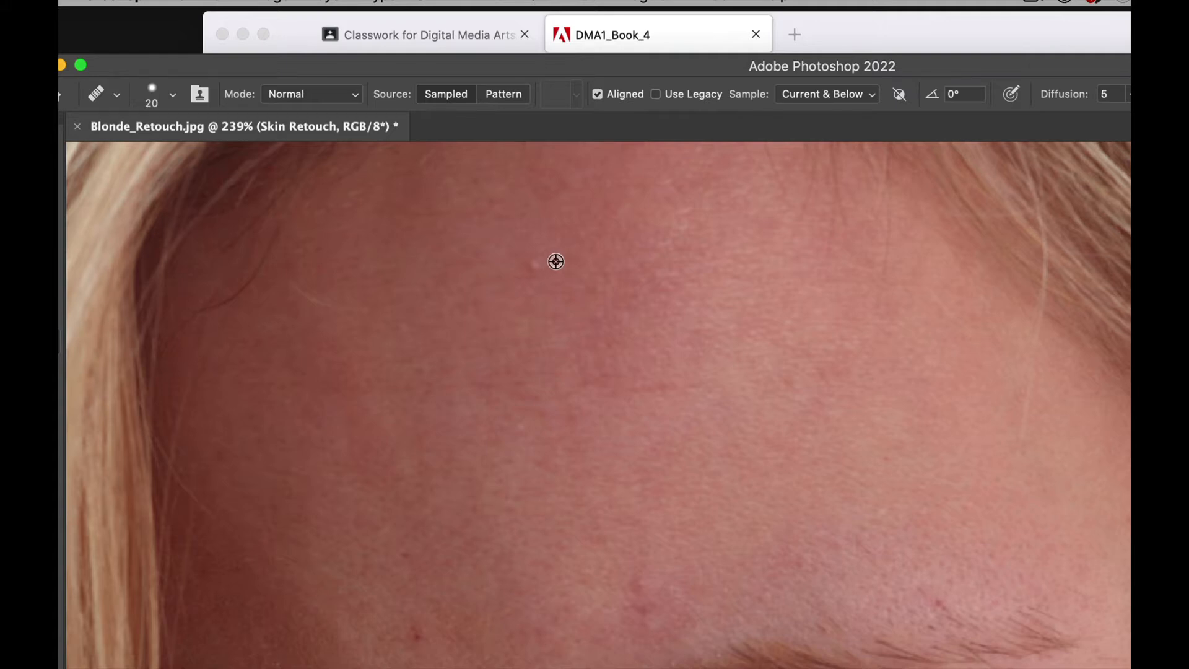
pyautogui.keyDown('alt'); pyautogui.click(555, 263); pyautogui.keyUp('alt')
# Step: Heal the red spot between the eyebrows and the small bumps above the left eyebrow, sampling clean skin nearby
pyautogui.moveTo(512, 433); pyautogui.dragTo(584, 183)
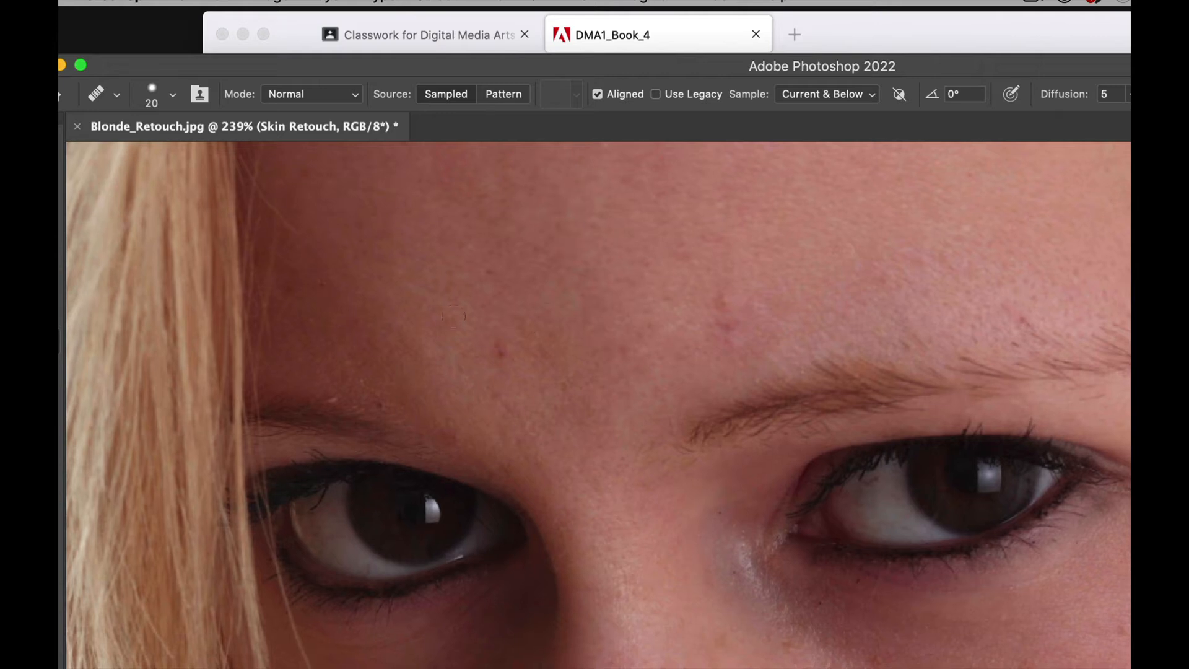
pyautogui.keyDown('alt'); pyautogui.click(489, 330); pyautogui.keyUp('alt')
pyautogui.moveTo(494, 353); pyautogui.dragTo(503, 352)
pyautogui.moveTo(353, 408)
pyautogui.mouseDown()
pyautogui.moveTo(385, 425)
pyautogui.moveTo(398, 403)
pyautogui.mouseUp()
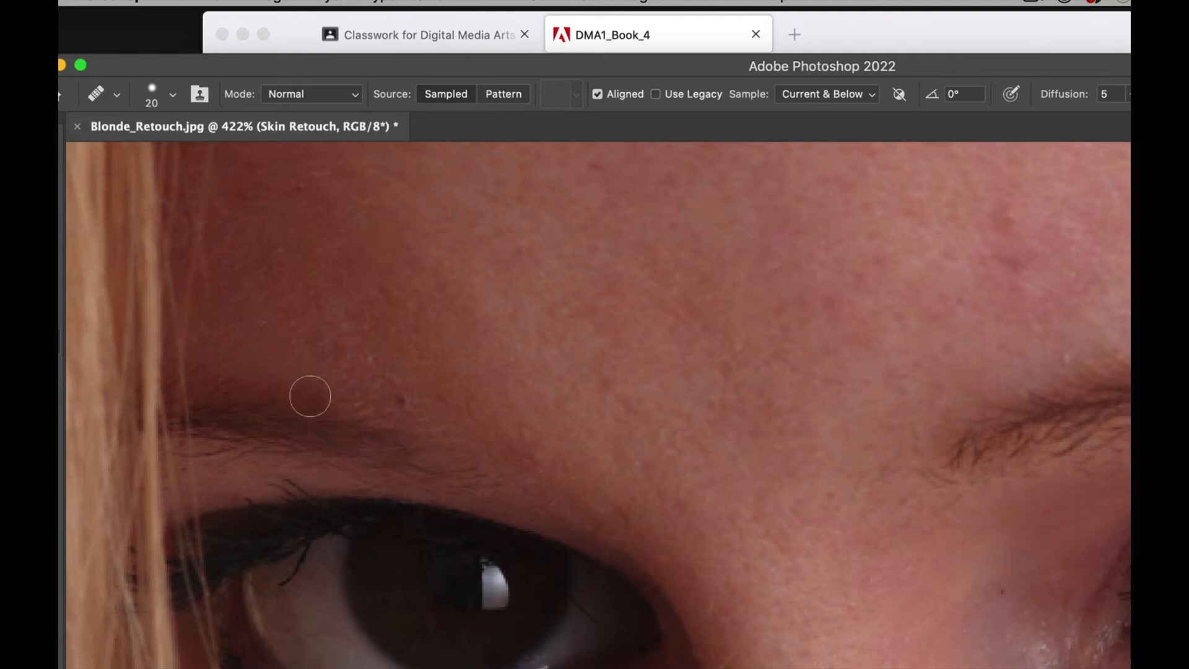
pyautogui.moveTo(308, 397); pyautogui.dragTo(328, 387)
# Step: Heal the red marks above the inner end of the right eyebrow and the red spot above its outer end
pyautogui.moveTo(764, 364)
pyautogui.mouseDown()
pyautogui.moveTo(528, 425)
pyautogui.moveTo(342, 387)
pyautogui.moveTo(345, 377)
pyautogui.moveTo(323, 394)
pyautogui.mouseUp()
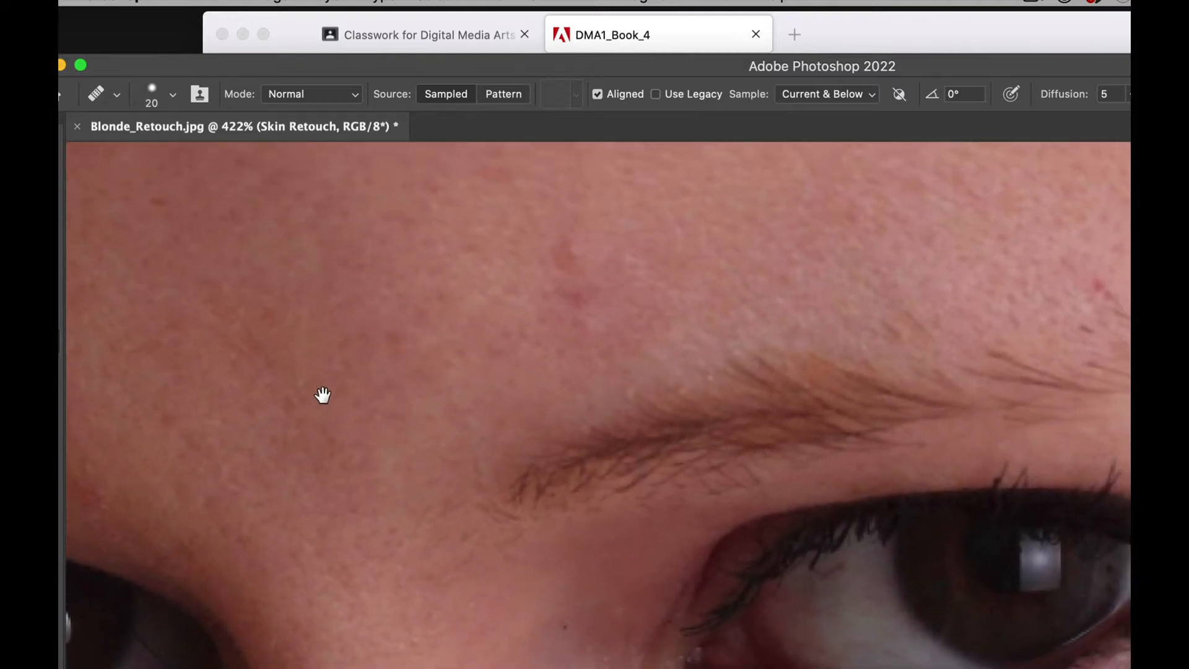
pyautogui.keyDown('alt'); pyautogui.click(557, 224); pyautogui.keyUp('alt')
pyautogui.moveTo(569, 258); pyautogui.dragTo(573, 287)
pyautogui.moveTo(781, 302); pyautogui.dragTo(528, 393)
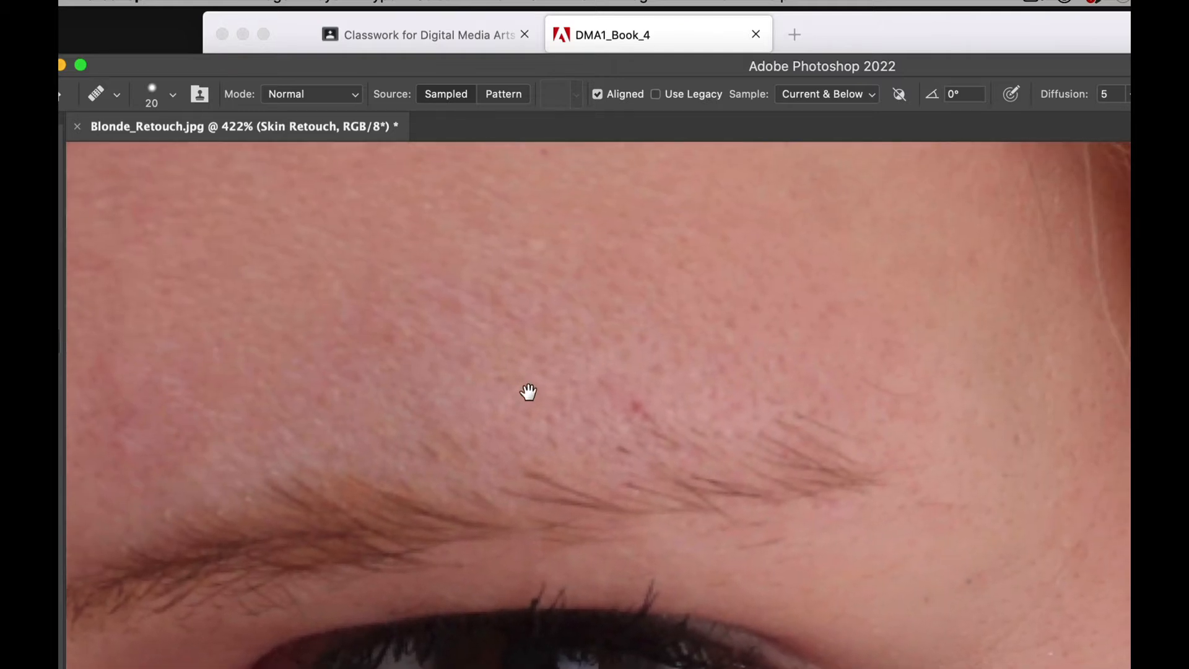
pyautogui.keyDown('alt'); pyautogui.click(682, 396); pyautogui.keyUp('alt')
pyautogui.click(641, 406)
# Step: Heal the specks beneath the left eye and the shiny patch beside the right eye's inner corner, using brush size 25 for the patch
pyautogui.moveTo(565, 293)
pyautogui.mouseDown()
pyautogui.moveTo(653, 652)
pyautogui.moveTo(814, 411)
pyautogui.mouseUp()
pyautogui.press('z')
pyautogui.moveTo(638, 391); pyautogui.dragTo(565, 433)
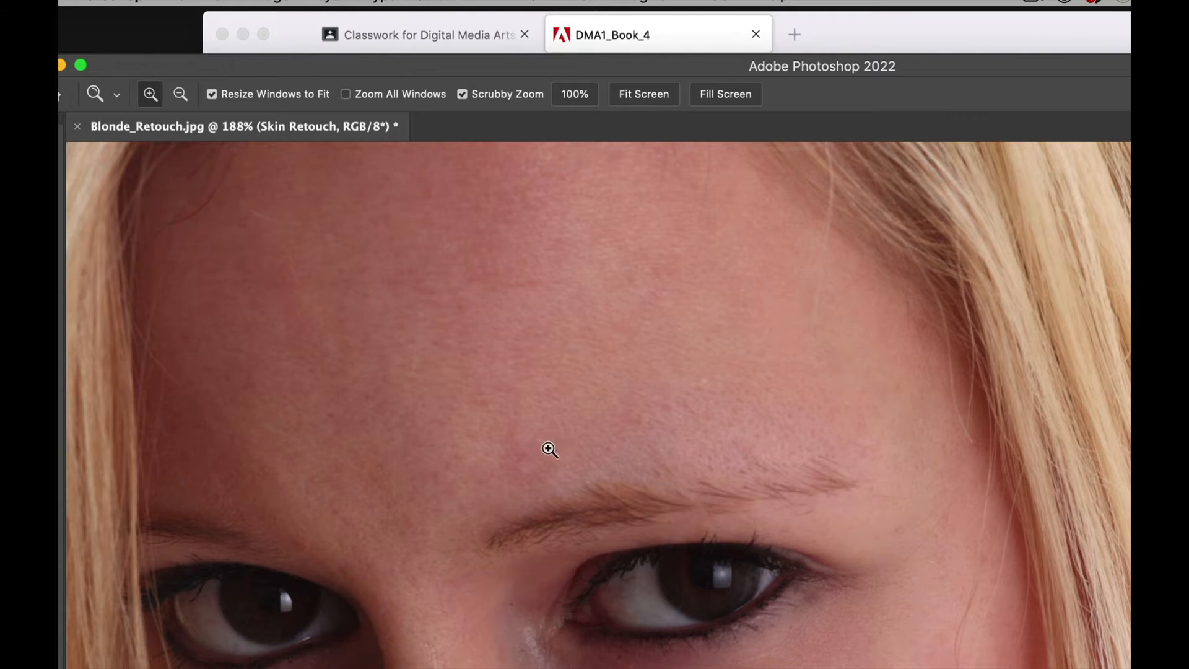
pyautogui.press('s')
pyautogui.moveTo(390, 512)
pyautogui.mouseDown()
pyautogui.moveTo(426, 293)
pyautogui.moveTo(452, 244)
pyautogui.mouseUp()
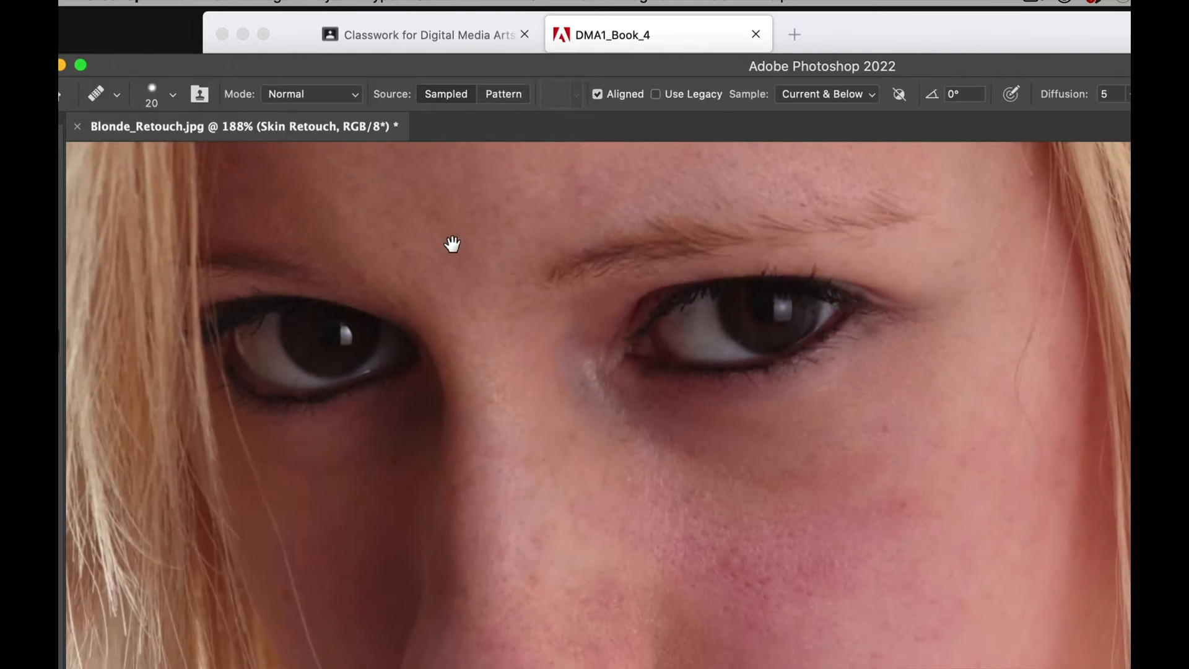
pyautogui.press('z')
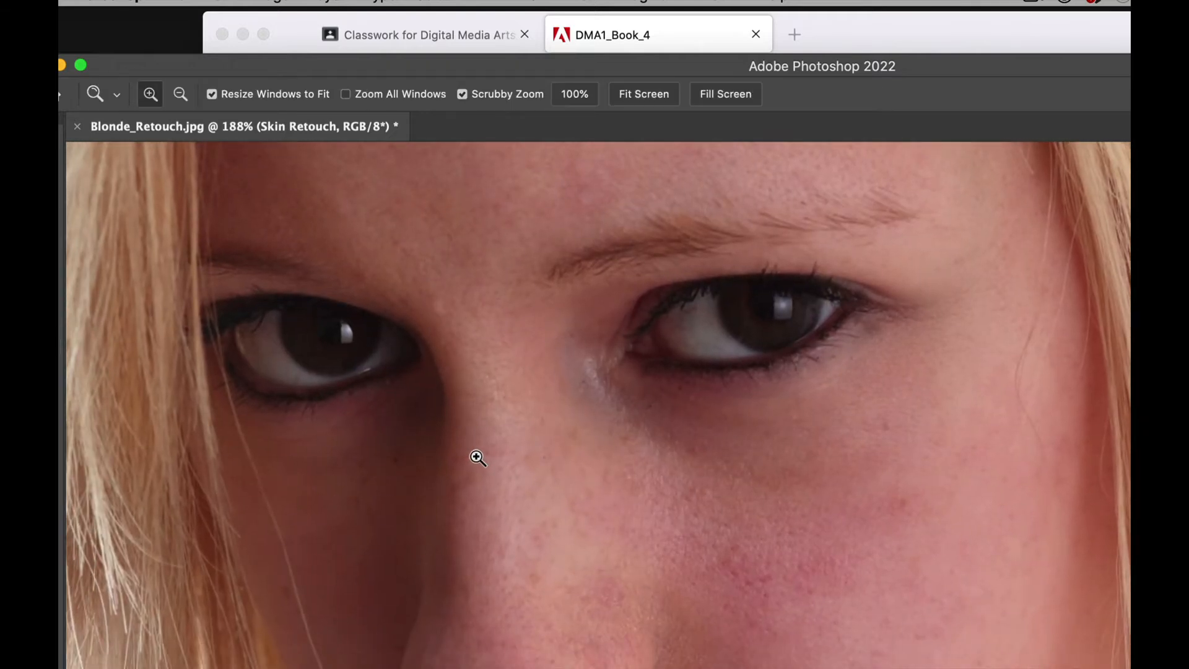
pyautogui.moveTo(477, 456); pyautogui.dragTo(537, 520)
pyautogui.press('j')
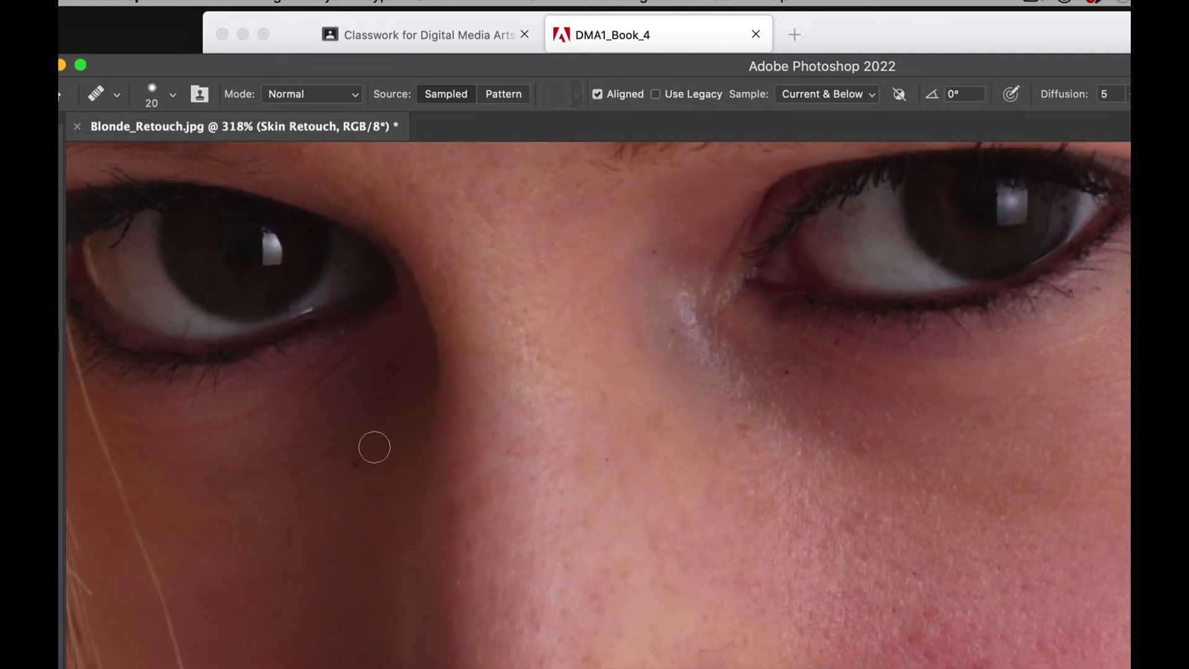
pyautogui.press('[')
pyautogui.moveTo(290, 533); pyautogui.dragTo(288, 554)
pyautogui.moveTo(677, 295); pyautogui.dragTo(703, 360)
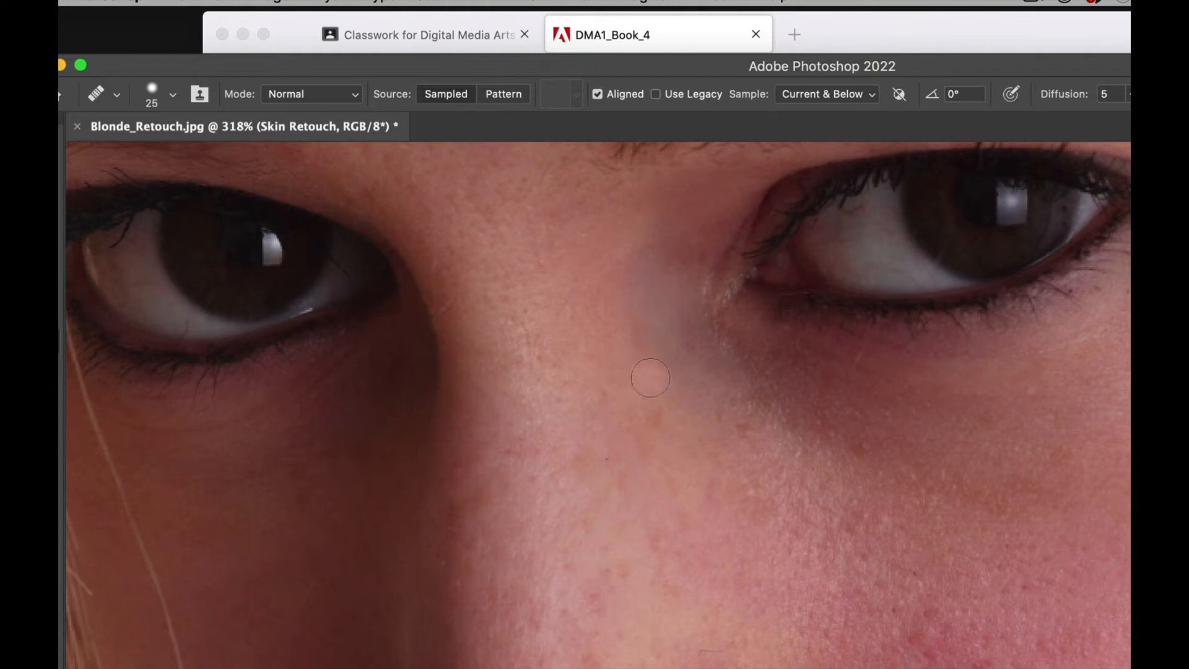
pyautogui.click(689, 262)
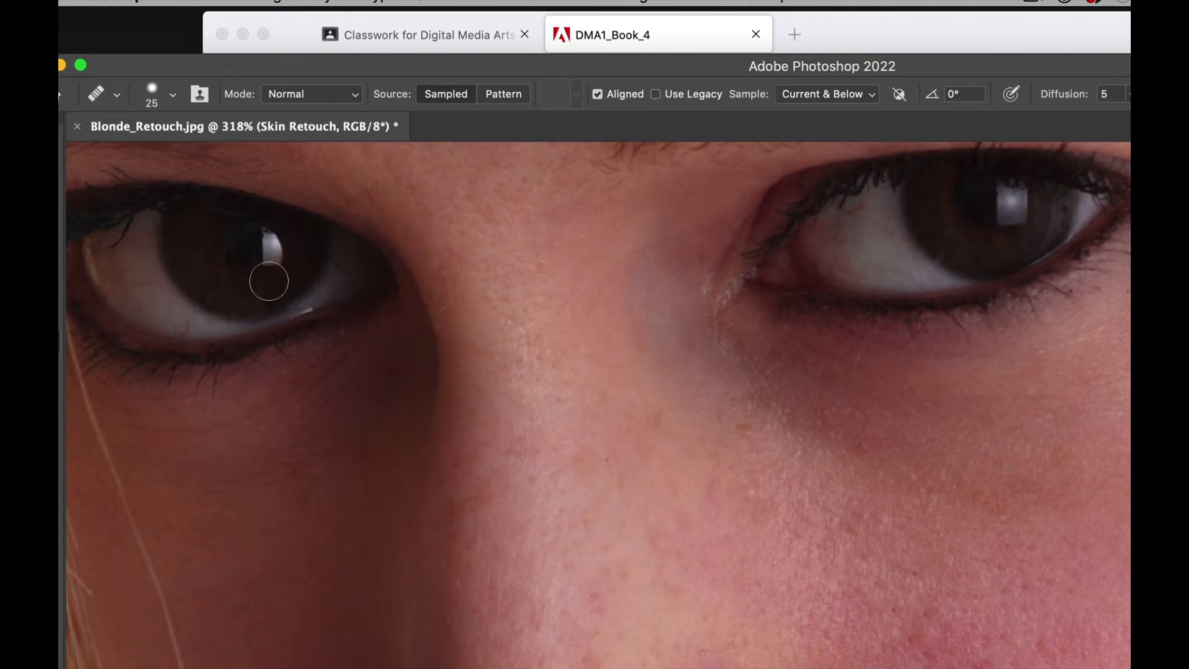
# Step: Reduce the Healing Brush size to 10 and remove the eyelash crossing the upper white of the left eye
pyautogui.moveTo(236, 285); pyautogui.dragTo(313, 300)
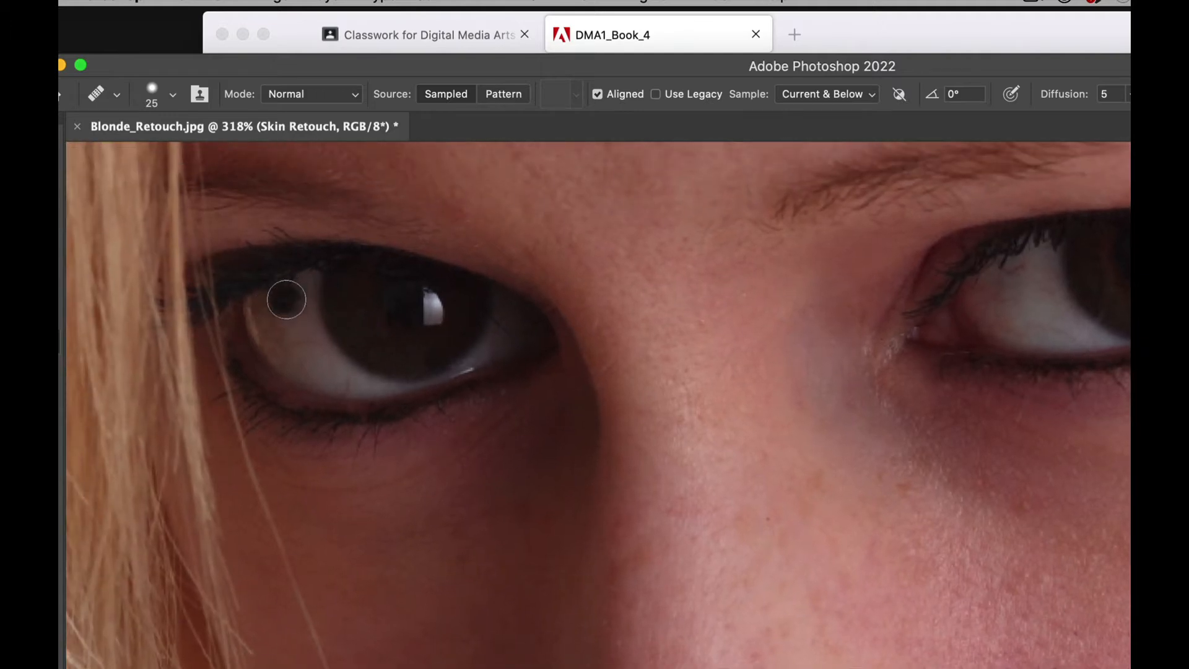
pyautogui.press('[')
pyautogui.press('[')
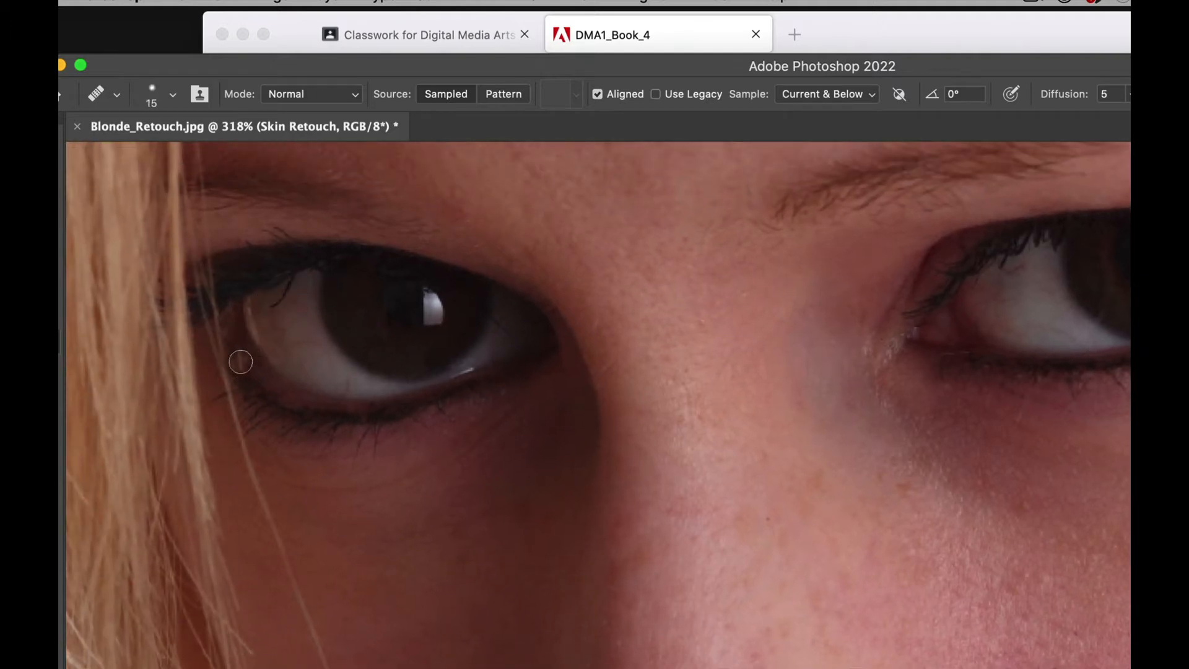
pyautogui.hotkey('alt', 'space')
pyautogui.moveTo(309, 304); pyautogui.dragTo(359, 372)
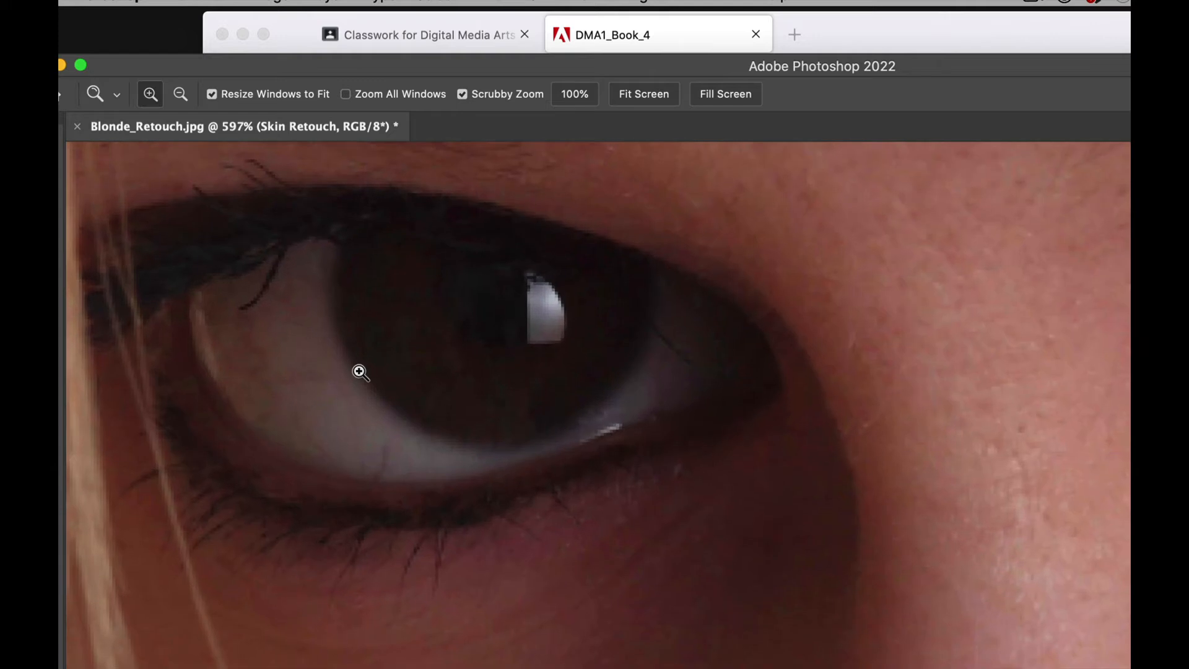
pyautogui.press('[')
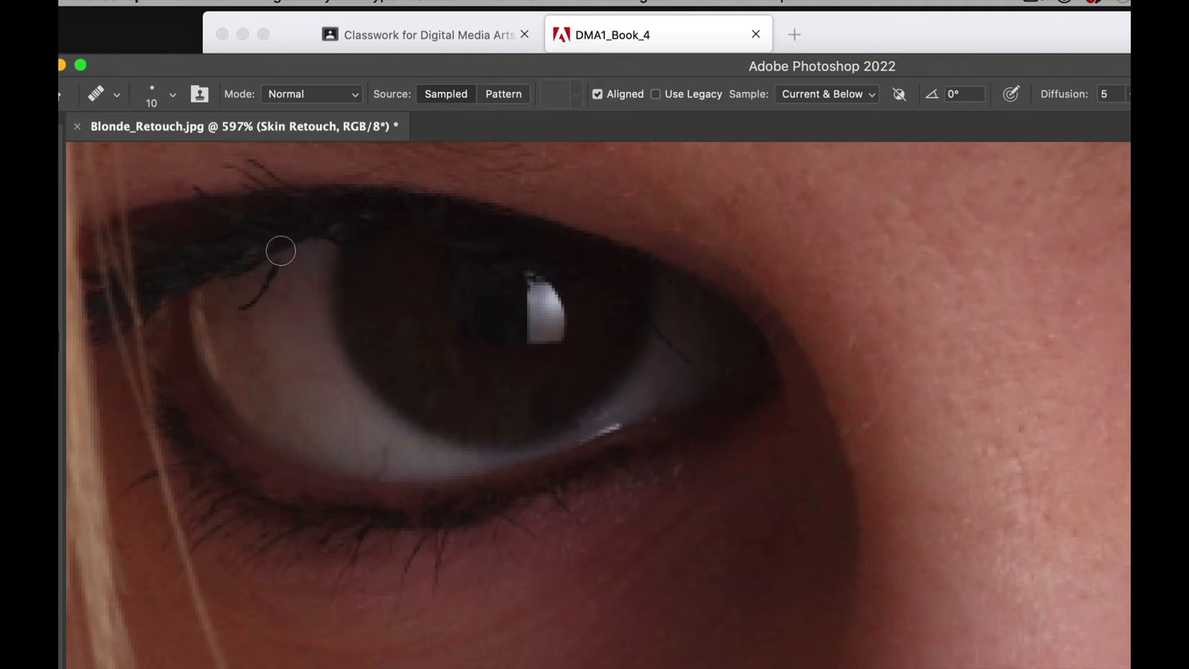
pyautogui.moveTo(281, 251); pyautogui.dragTo(243, 308)
pyautogui.keyDown('alt'); pyautogui.click(260, 351); pyautogui.keyUp('alt')
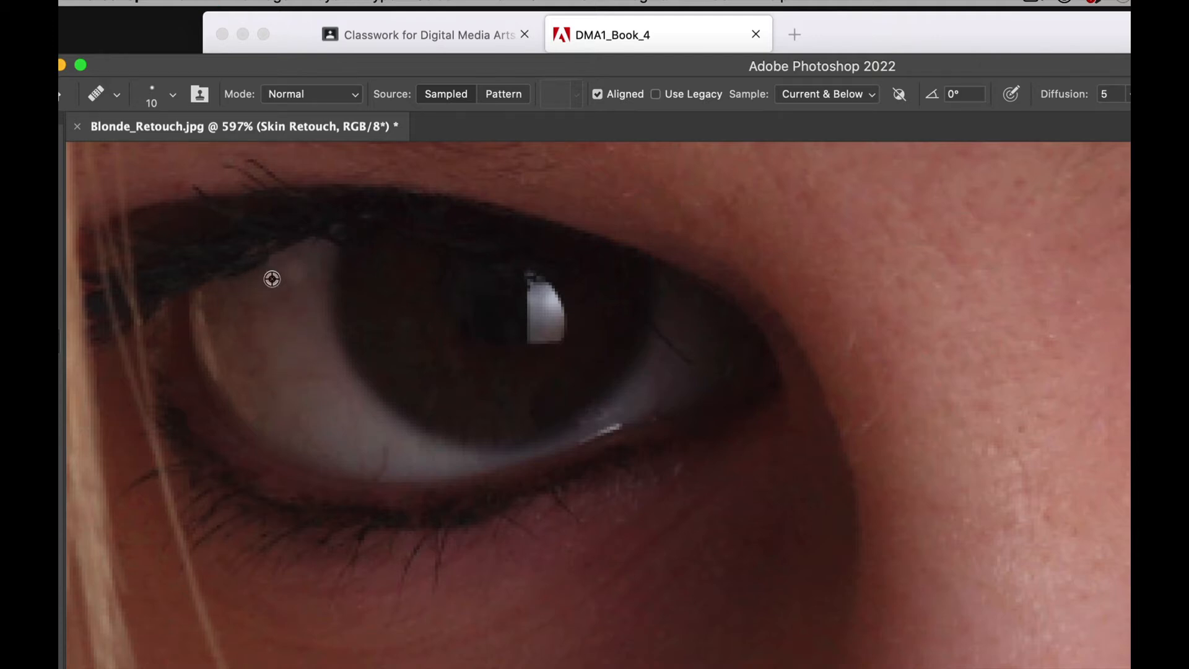
pyautogui.keyDown('alt'); pyautogui.click(244, 273); pyautogui.keyUp('alt')
# Step: Heal the thin dark line in the left eye's inner white and the small vein along its lower edge
pyautogui.moveTo(676, 355); pyautogui.dragTo(669, 351)
pyautogui.moveTo(649, 331)
pyautogui.mouseDown()
pyautogui.moveTo(693, 353)
pyautogui.moveTo(691, 371)
pyautogui.mouseUp()
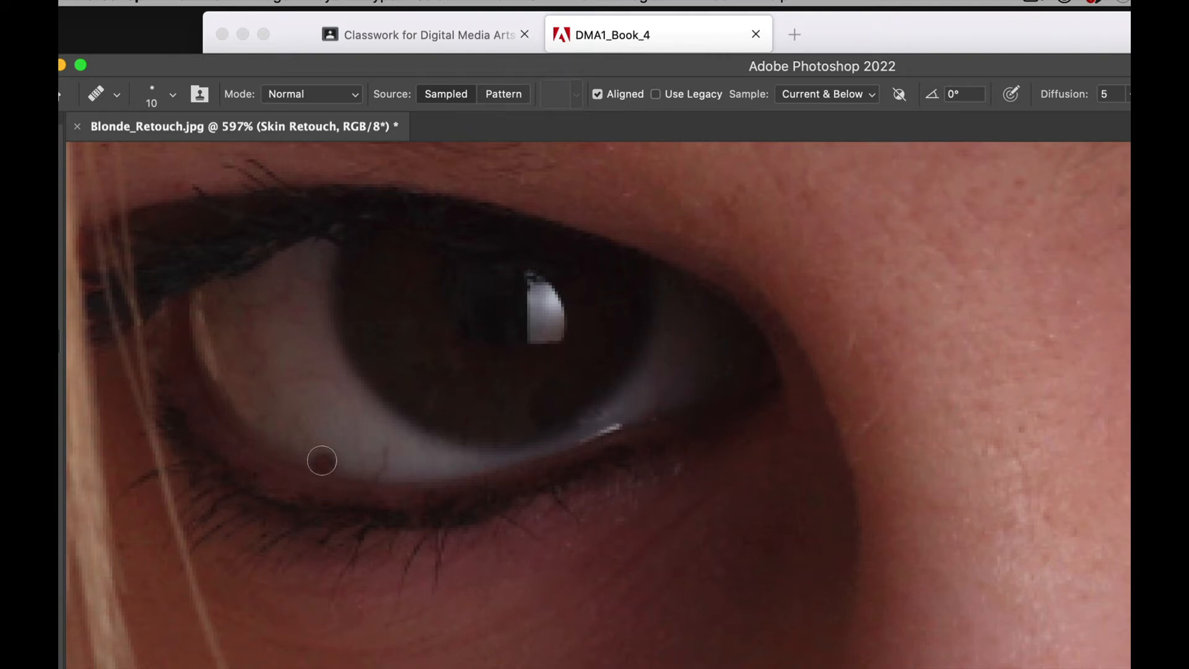
pyautogui.click(380, 464)
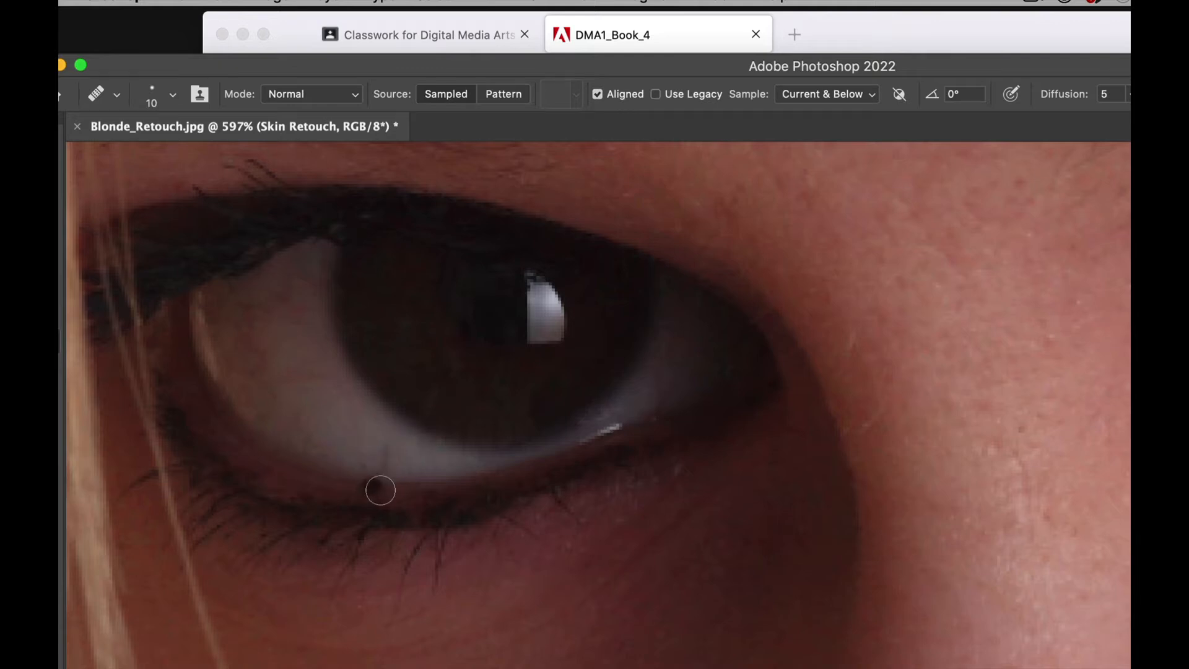
pyautogui.keyDown('alt'); pyautogui.click(416, 482); pyautogui.keyUp('alt')
pyautogui.moveTo(378, 478); pyautogui.dragTo(392, 456)
# Step: Remove the red vein in the upper white of the right eye using a clean sample from the same white
pyautogui.moveTo(881, 372); pyautogui.dragTo(252, 369)
pyautogui.moveTo(745, 371)
pyautogui.mouseDown()
pyautogui.moveTo(425, 403)
pyautogui.moveTo(464, 350)
pyautogui.mouseUp()
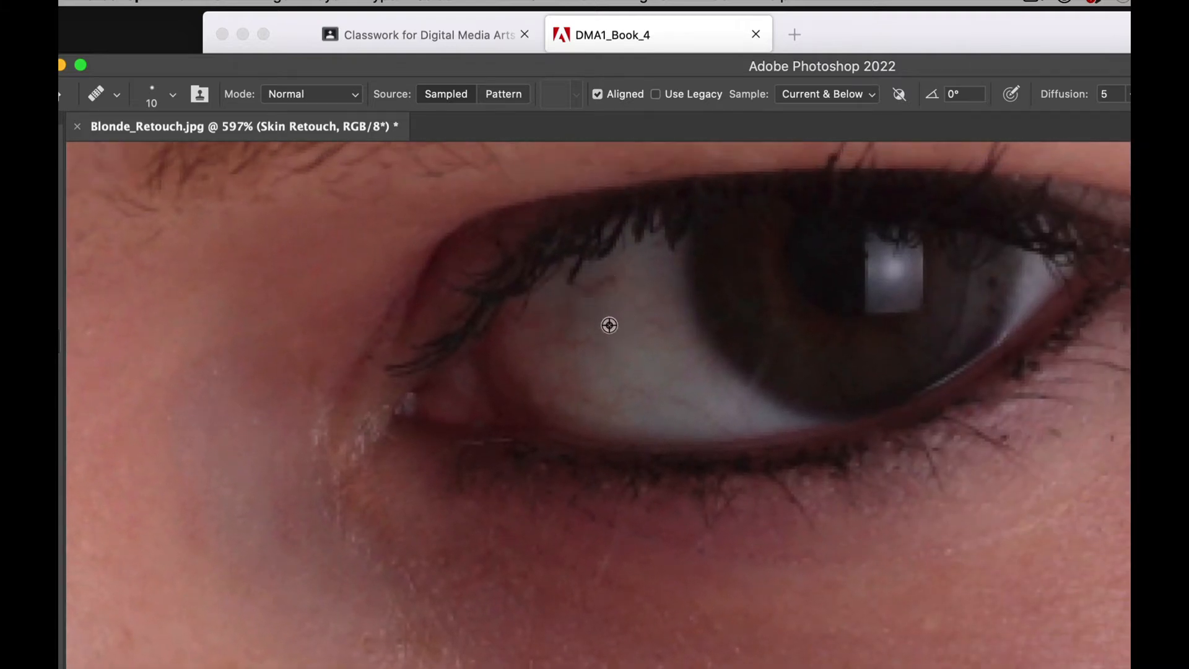
pyautogui.keyDown('alt'); pyautogui.click(619, 301); pyautogui.keyUp('alt')
pyautogui.moveTo(612, 280); pyautogui.dragTo(584, 286)
# Step: Heal the red patch in the middle of the nose tip with a size 30 Healing Brush, sampling the skin just above it
pyautogui.press('z')
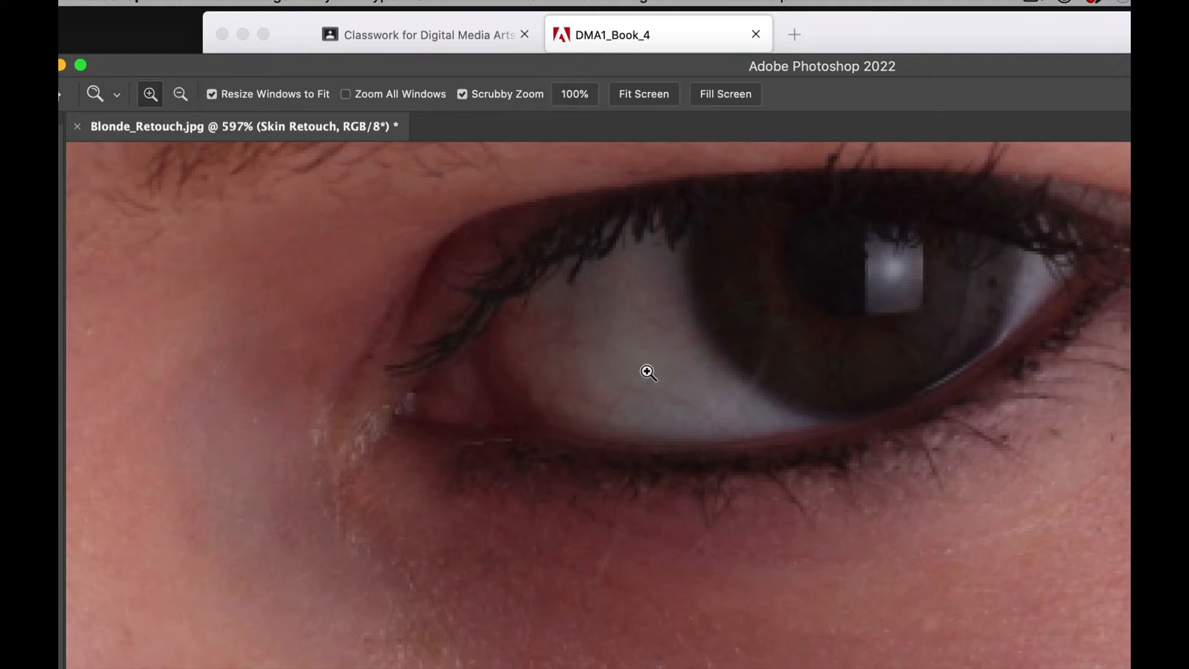
pyautogui.moveTo(644, 371); pyautogui.dragTo(589, 396)
pyautogui.moveTo(486, 454); pyautogui.dragTo(714, 266)
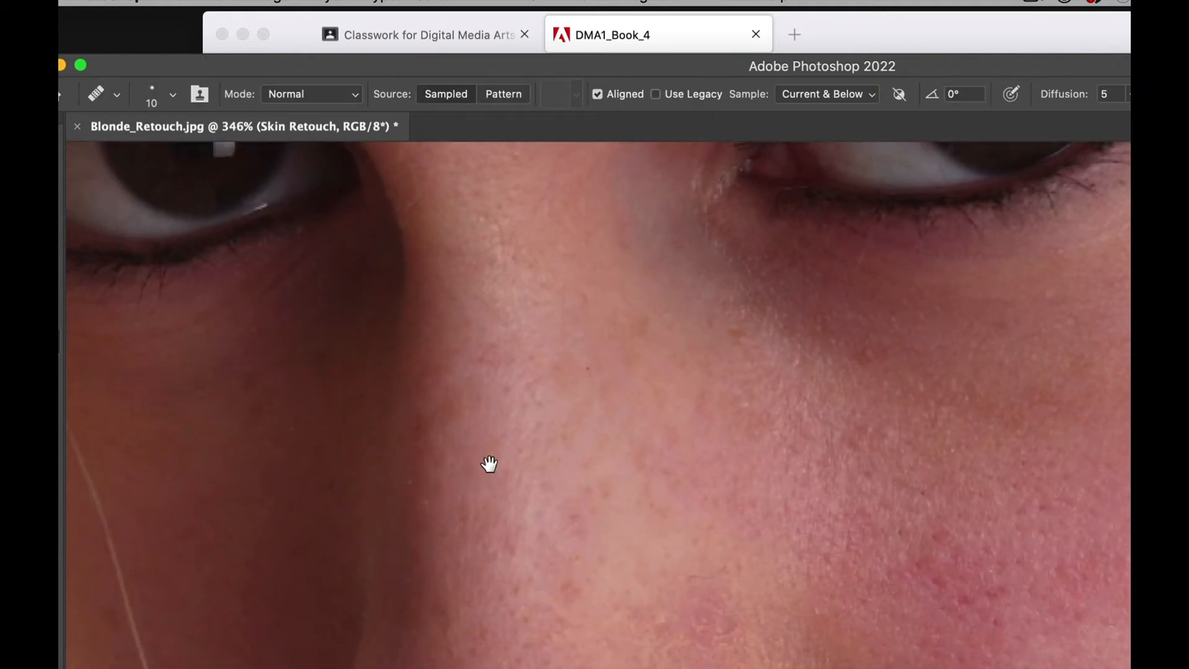
pyautogui.moveTo(488, 467); pyautogui.dragTo(493, 254)
pyautogui.moveTo(621, 528); pyautogui.dragTo(493, 397)
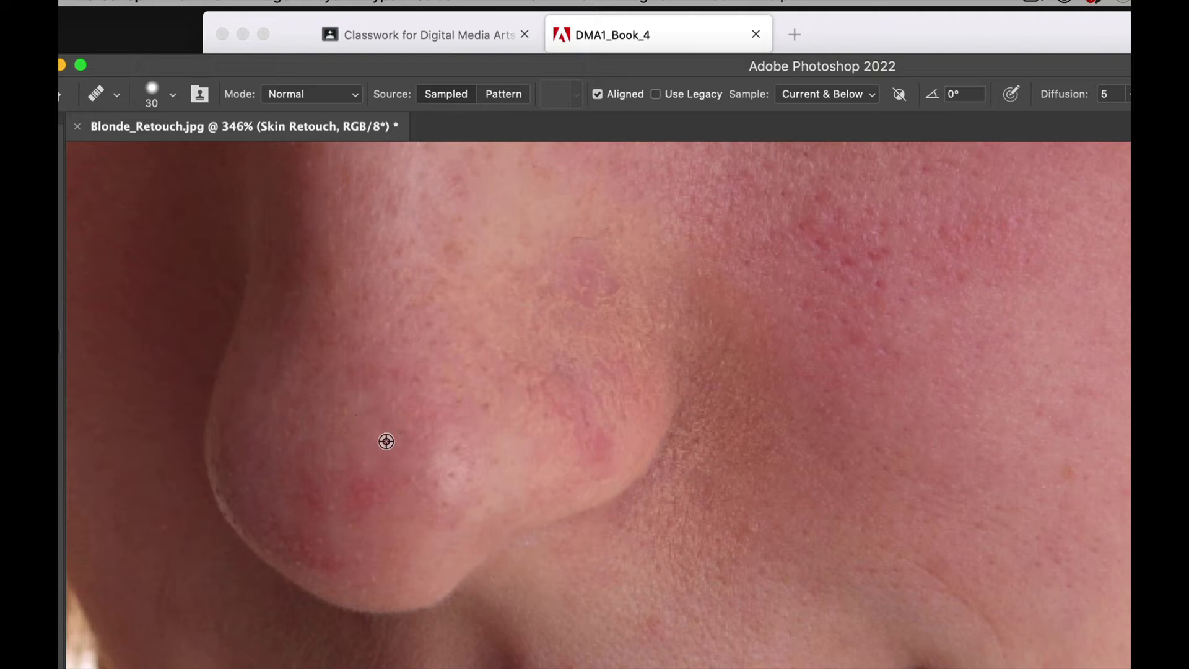
pyautogui.keyDown('alt'); pyautogui.click(372, 443); pyautogui.keyUp('alt')
pyautogui.moveTo(360, 485); pyautogui.dragTo(357, 500)
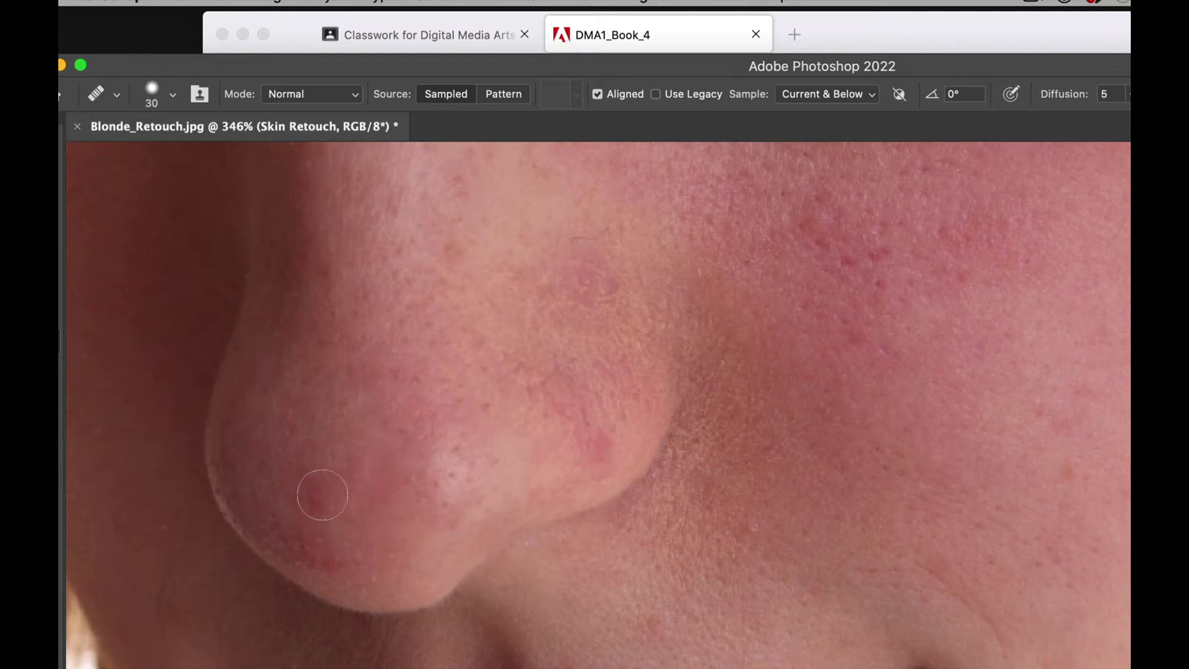
# Step: Heal the red mark on the side of the nostril and the redness along the lower edge of the nose tip with nearby skin
pyautogui.keyDown('alt'); pyautogui.click(540, 456); pyautogui.keyUp('alt')
pyautogui.moveTo(592, 446)
pyautogui.mouseDown()
pyautogui.moveTo(604, 435)
pyautogui.moveTo(597, 456)
pyautogui.mouseUp()
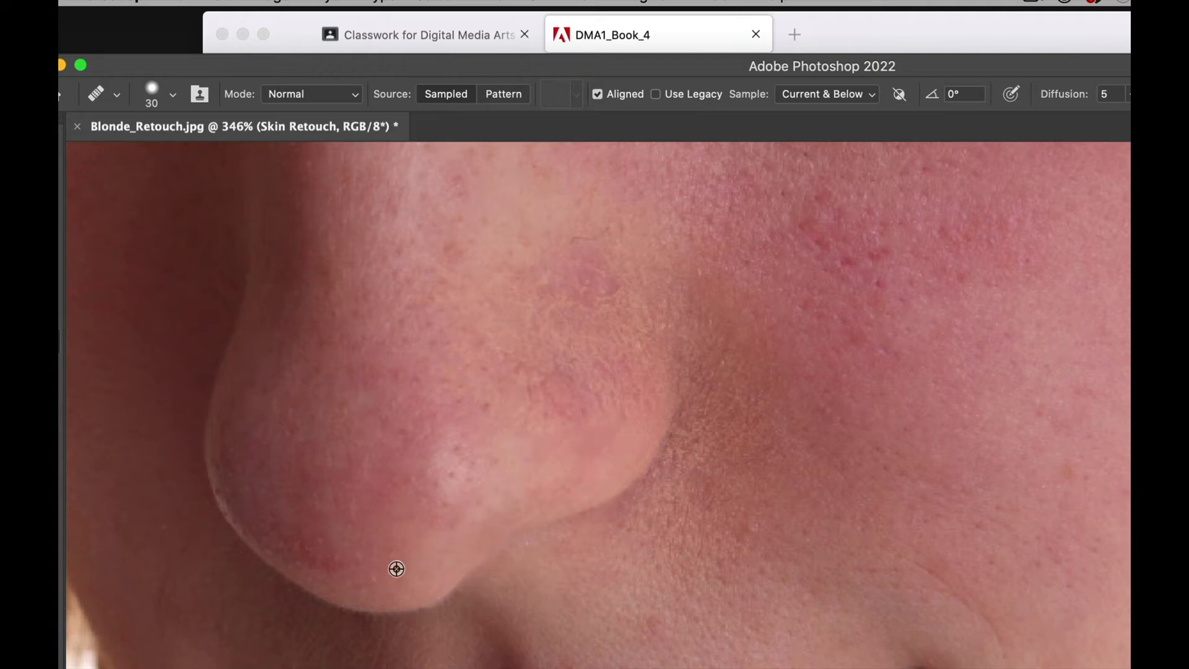
pyautogui.keyDown('alt'); pyautogui.click(364, 565); pyautogui.keyUp('alt')
pyautogui.moveTo(331, 565); pyautogui.dragTo(317, 548)
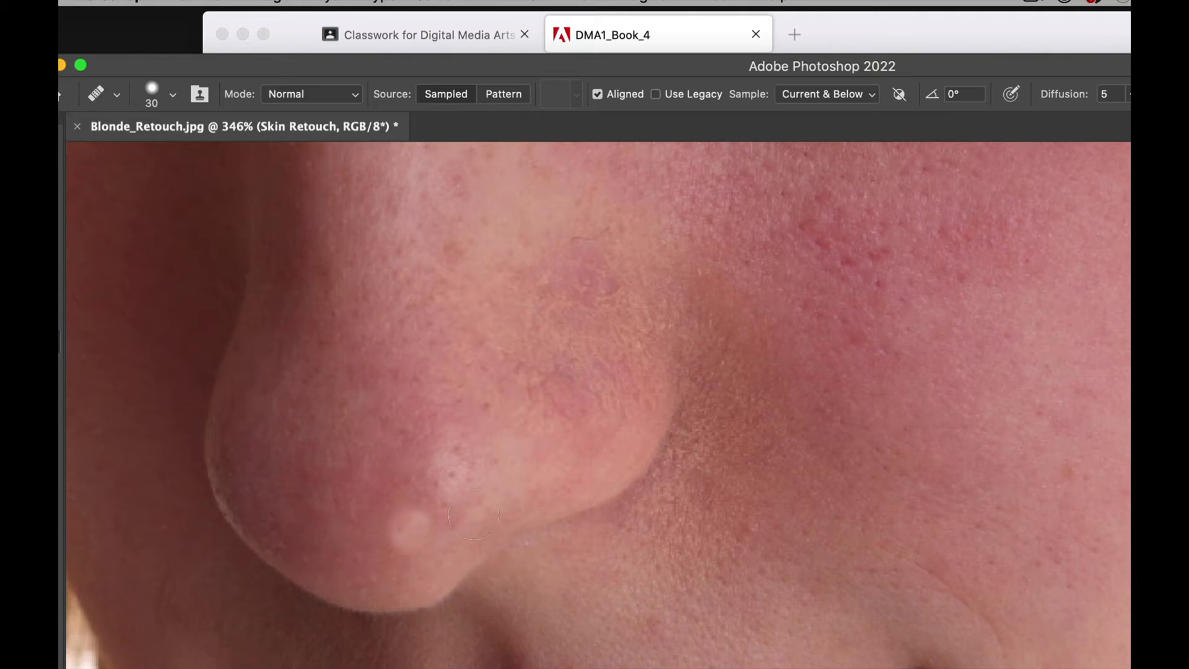
# Step: Use the Patch tool to replace the blemish cluster below the mouth's corner and the two red spots beneath it with clean nearby skin
pyautogui.moveTo(613, 434); pyautogui.dragTo(580, 444)
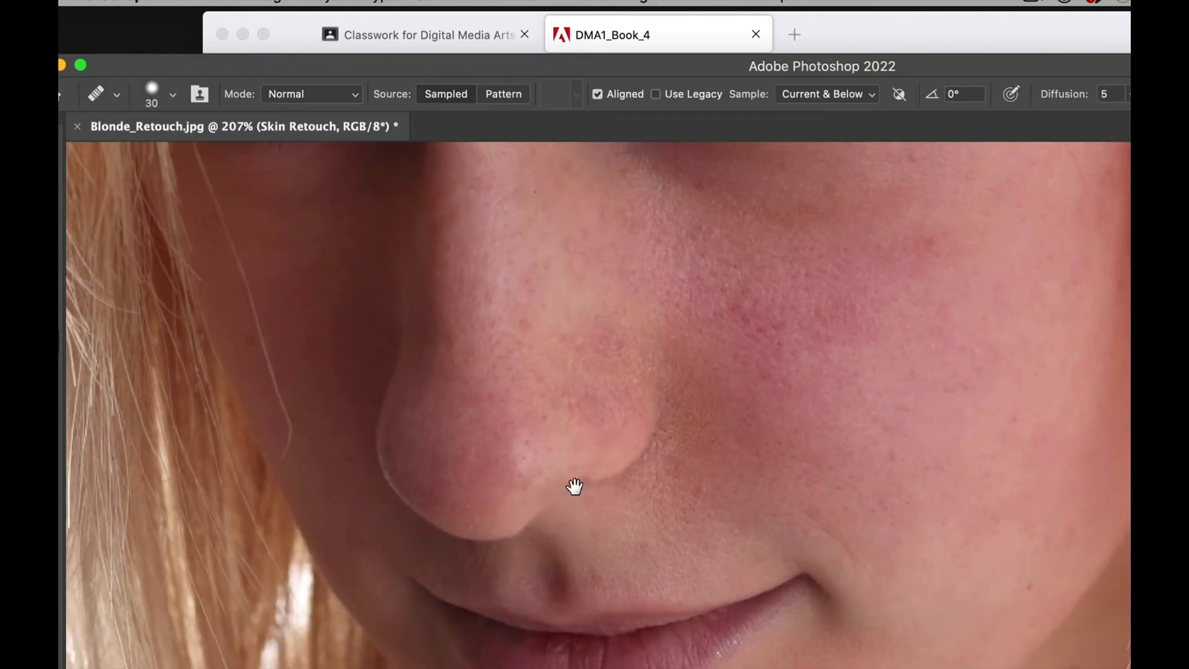
pyautogui.moveTo(576, 486); pyautogui.dragTo(481, 278)
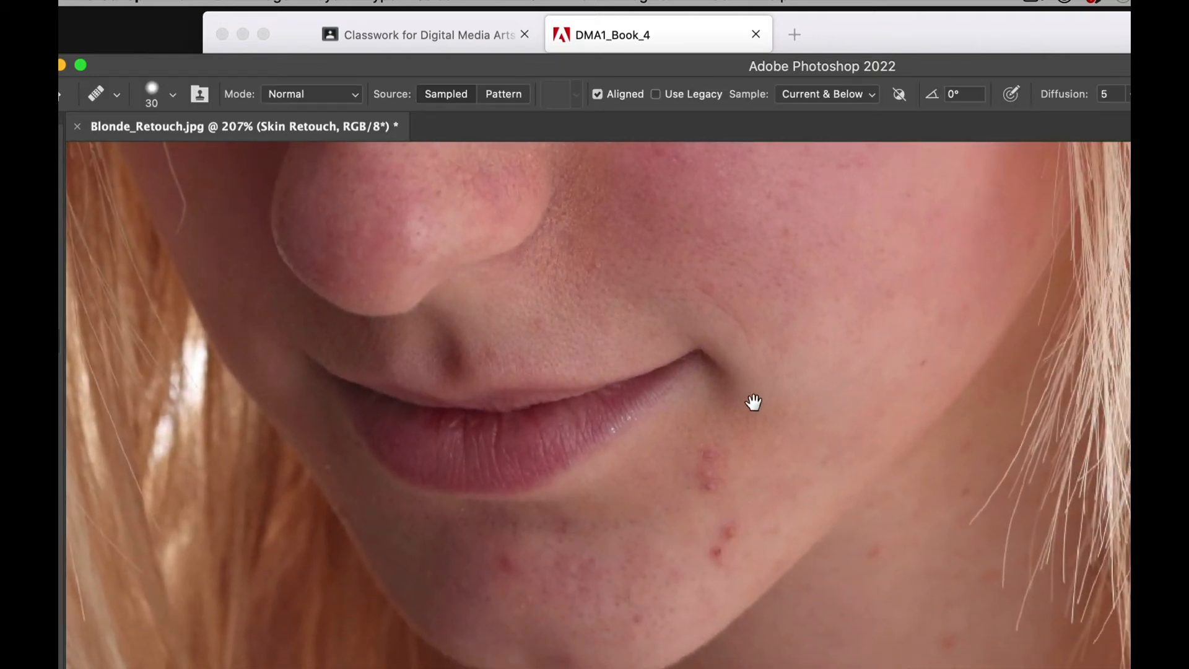
pyautogui.moveTo(768, 399)
pyautogui.mouseDown()
pyautogui.moveTo(682, 328)
pyautogui.moveTo(639, 324)
pyautogui.mouseUp()
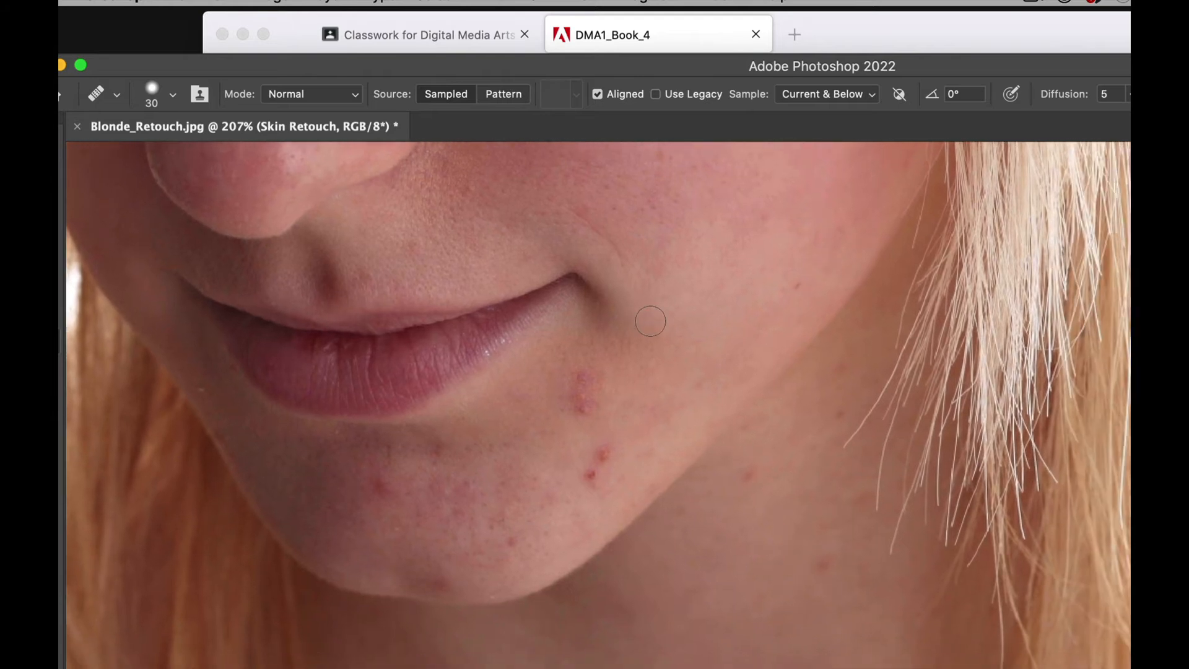
pyautogui.press('z')
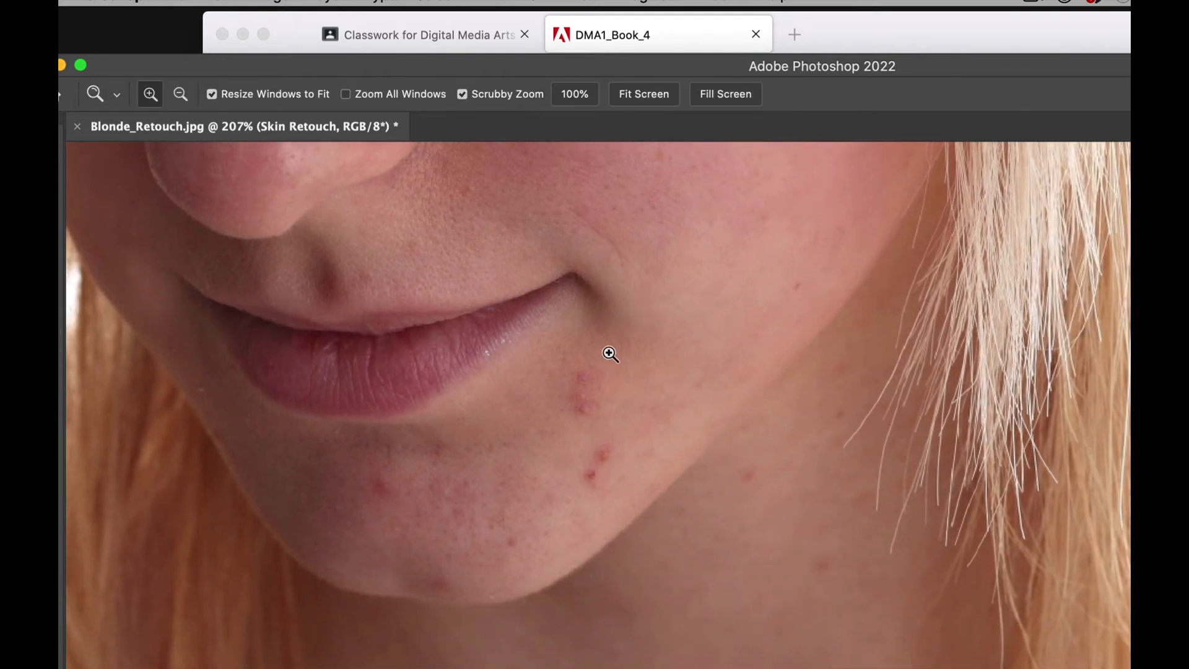
pyautogui.moveTo(607, 353)
pyautogui.mouseDown()
pyautogui.moveTo(653, 395)
pyautogui.moveTo(649, 412)
pyautogui.mouseUp()
pyautogui.press('j')
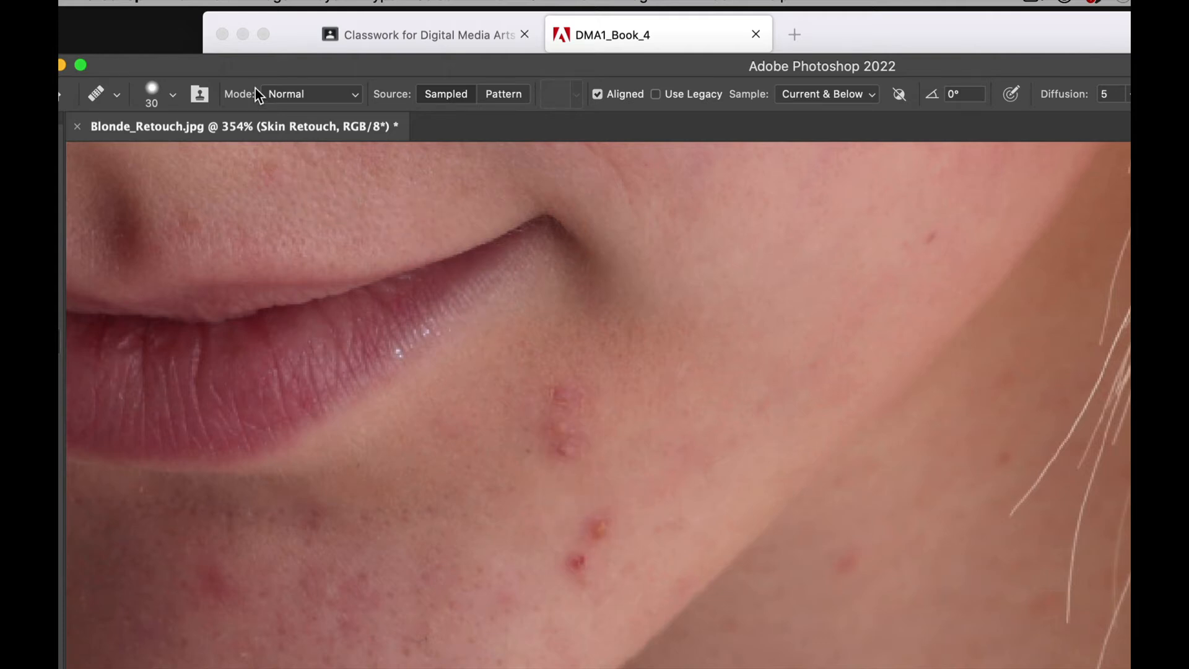
pyautogui.moveTo(235, 69); pyautogui.dragTo(269, 62)
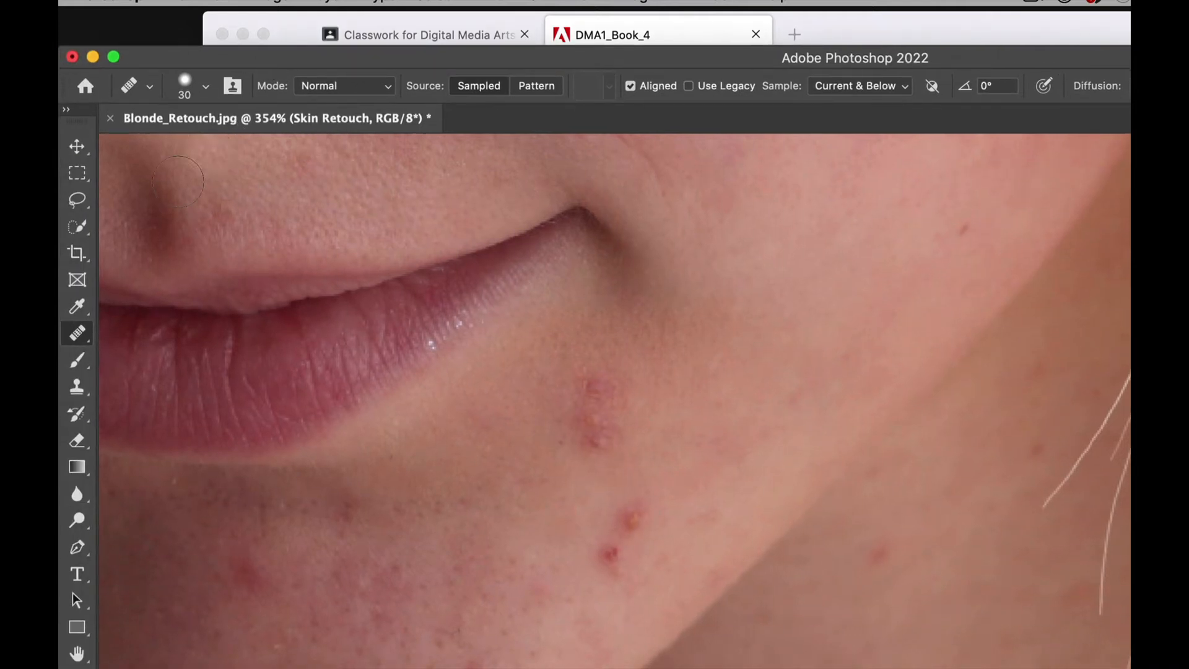
pyautogui.click(79, 336)
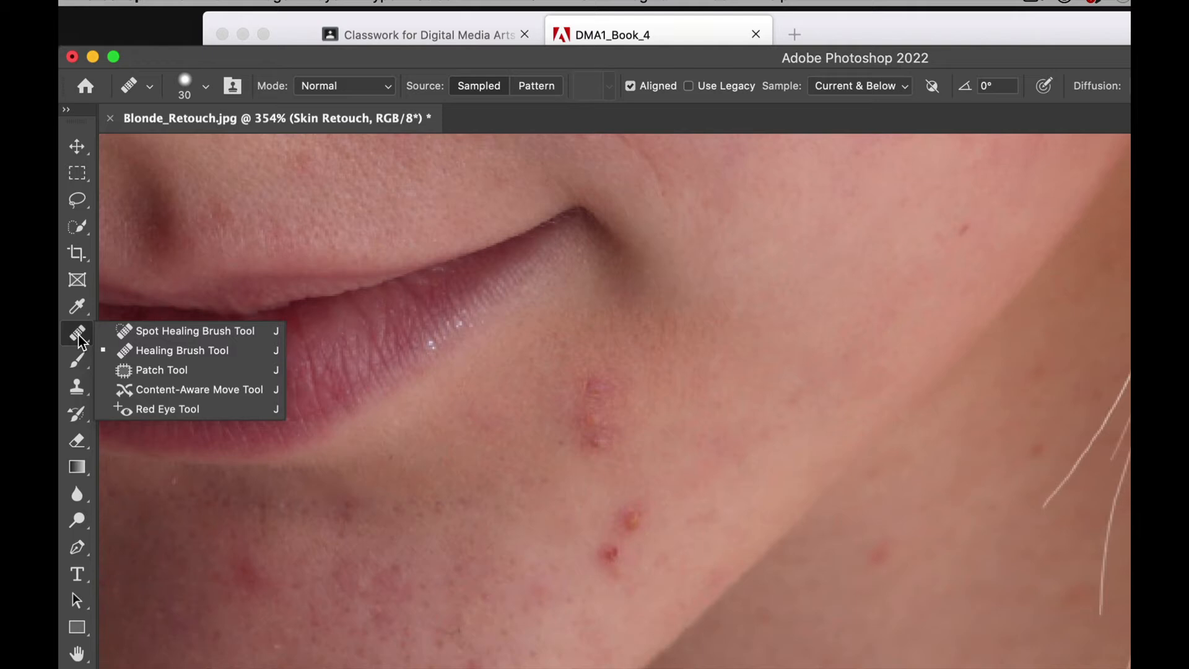
pyautogui.click(154, 371)
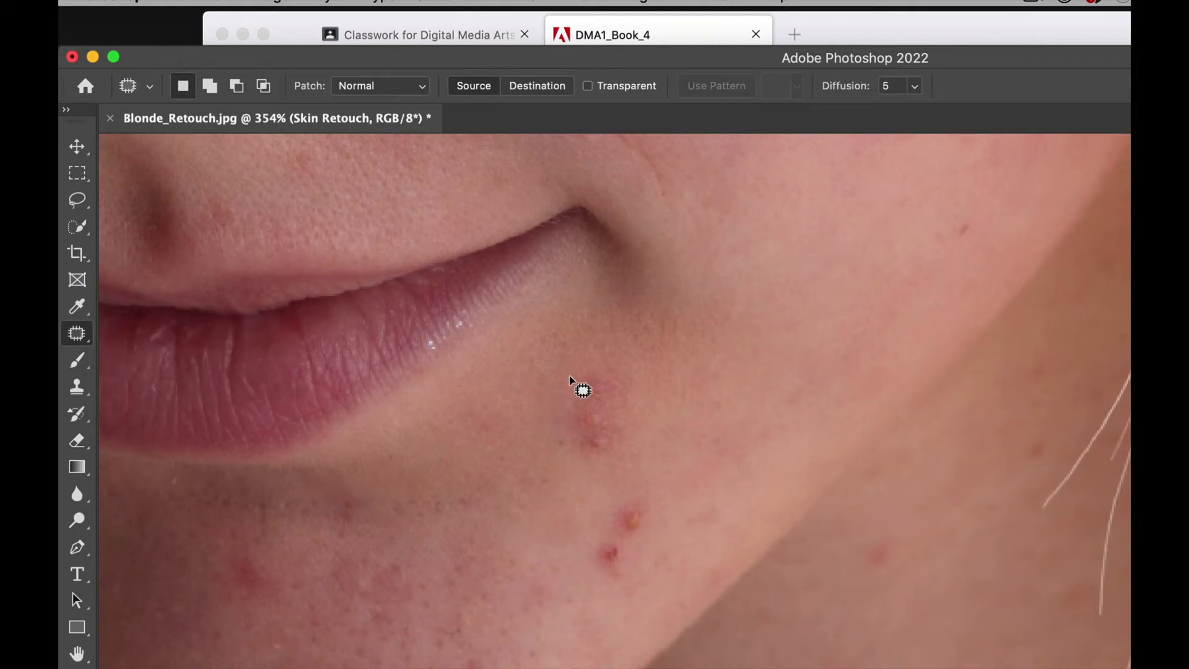
pyautogui.moveTo(570, 374)
pyautogui.mouseDown()
pyautogui.moveTo(571, 448)
pyautogui.moveTo(595, 456)
pyautogui.moveTo(616, 436)
pyautogui.moveTo(626, 388)
pyautogui.moveTo(613, 364)
pyautogui.moveTo(572, 373)
pyautogui.mouseUp()
pyautogui.moveTo(599, 412); pyautogui.dragTo(675, 411)
pyautogui.hotkey('ctrl', 'd')
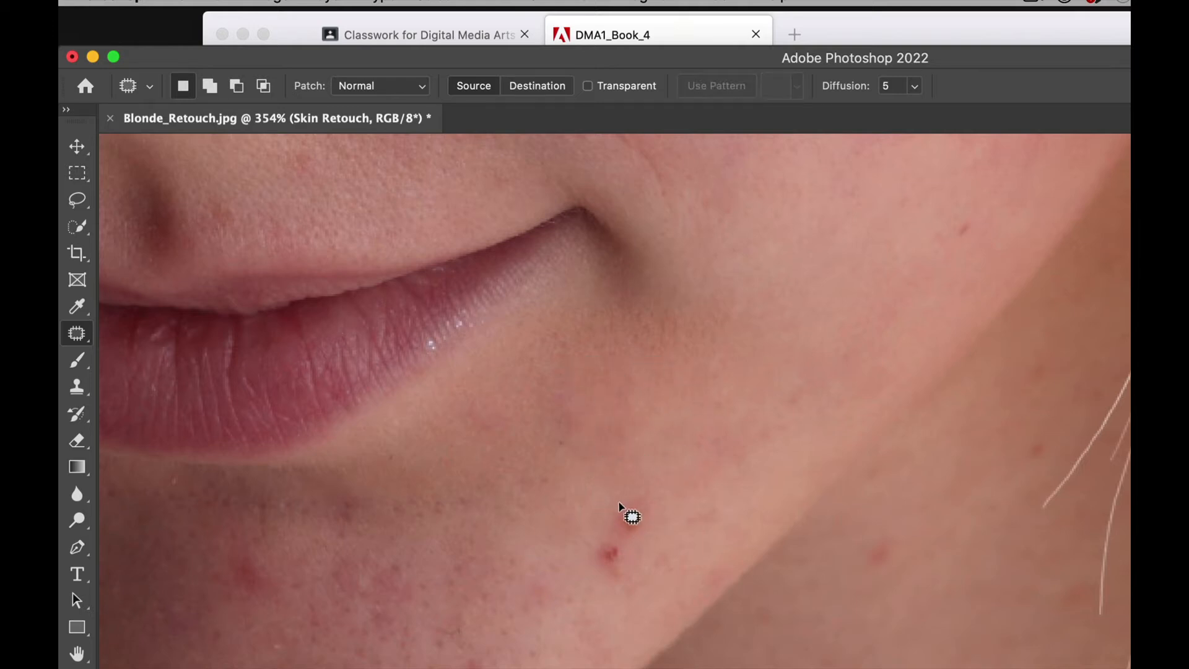
pyautogui.moveTo(625, 498)
pyautogui.mouseDown()
pyautogui.moveTo(591, 550)
pyautogui.moveTo(590, 566)
pyautogui.moveTo(609, 578)
pyautogui.moveTo(660, 545)
pyautogui.moveTo(664, 521)
pyautogui.moveTo(628, 490)
pyautogui.moveTo(654, 506)
pyautogui.moveTo(701, 468)
pyautogui.mouseUp()
pyautogui.press('super+d')
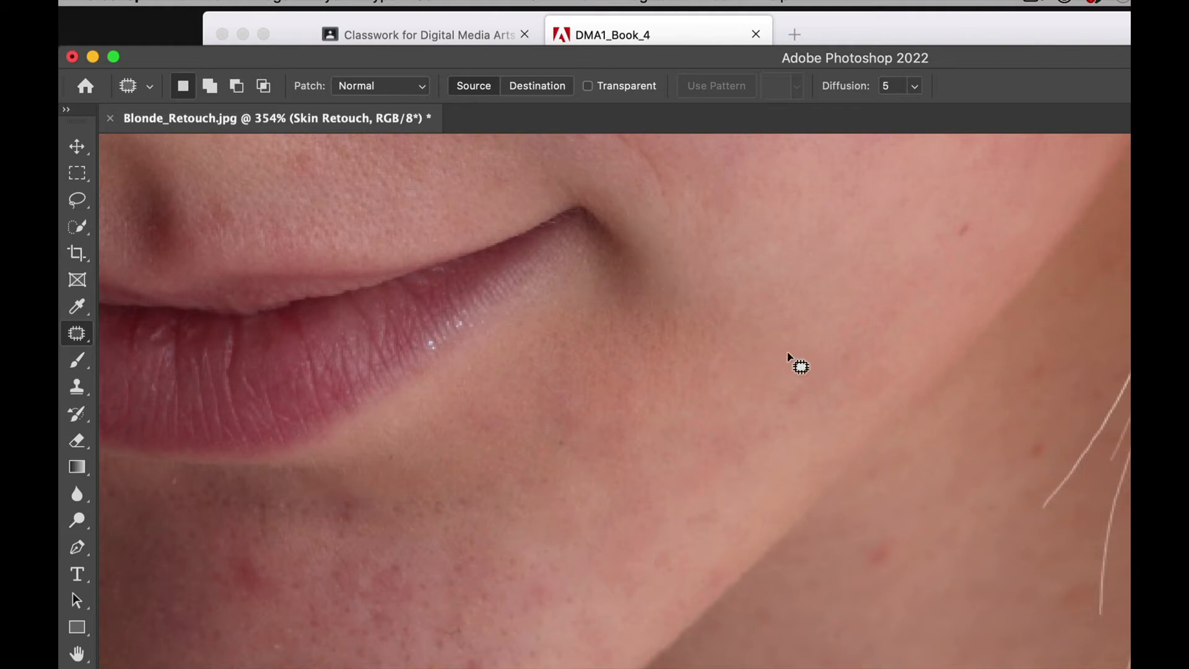
# Step: Patch the large red spot on the shadowed side of the chin with skin from beside it and deselect
pyautogui.moveTo(504, 310); pyautogui.dragTo(489, 561)
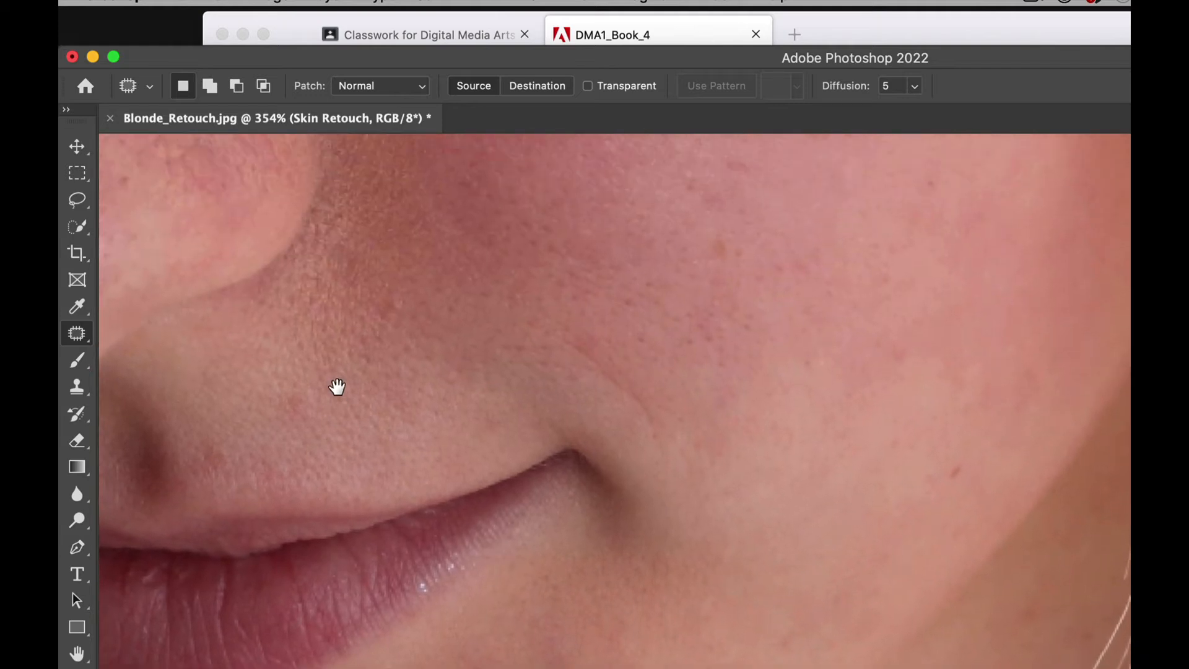
pyautogui.moveTo(390, 350); pyautogui.dragTo(474, 666)
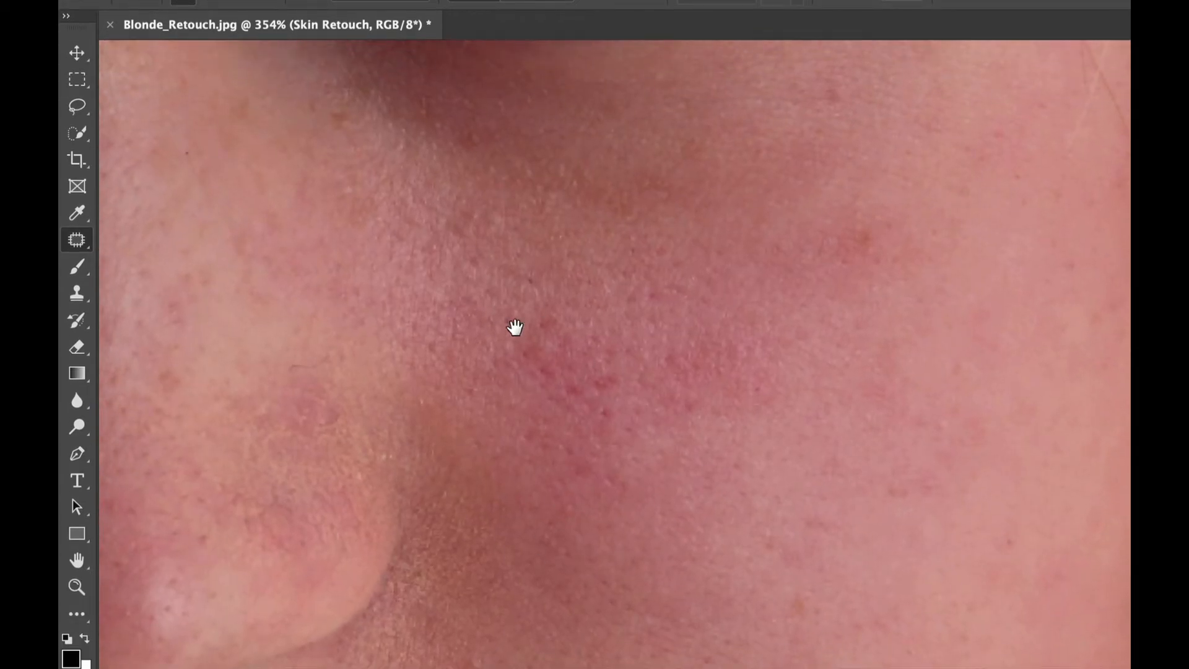
pyautogui.moveTo(531, 531); pyautogui.dragTo(473, 221)
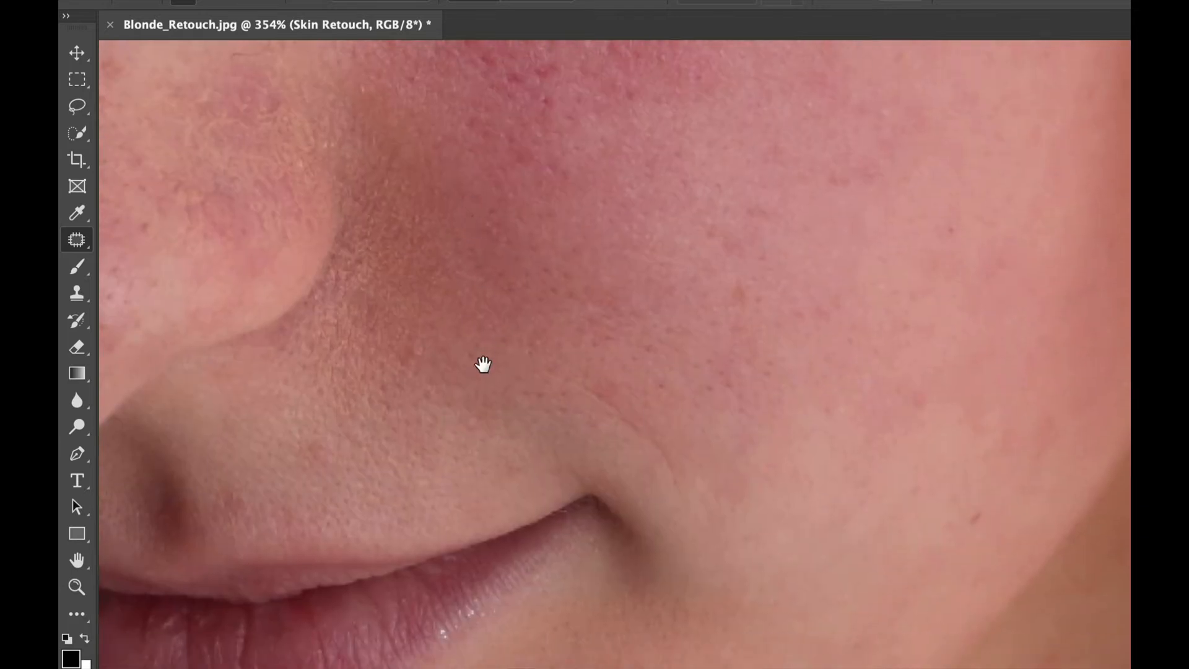
pyautogui.moveTo(479, 407); pyautogui.dragTo(495, 183)
pyautogui.moveTo(473, 514); pyautogui.dragTo(533, 338)
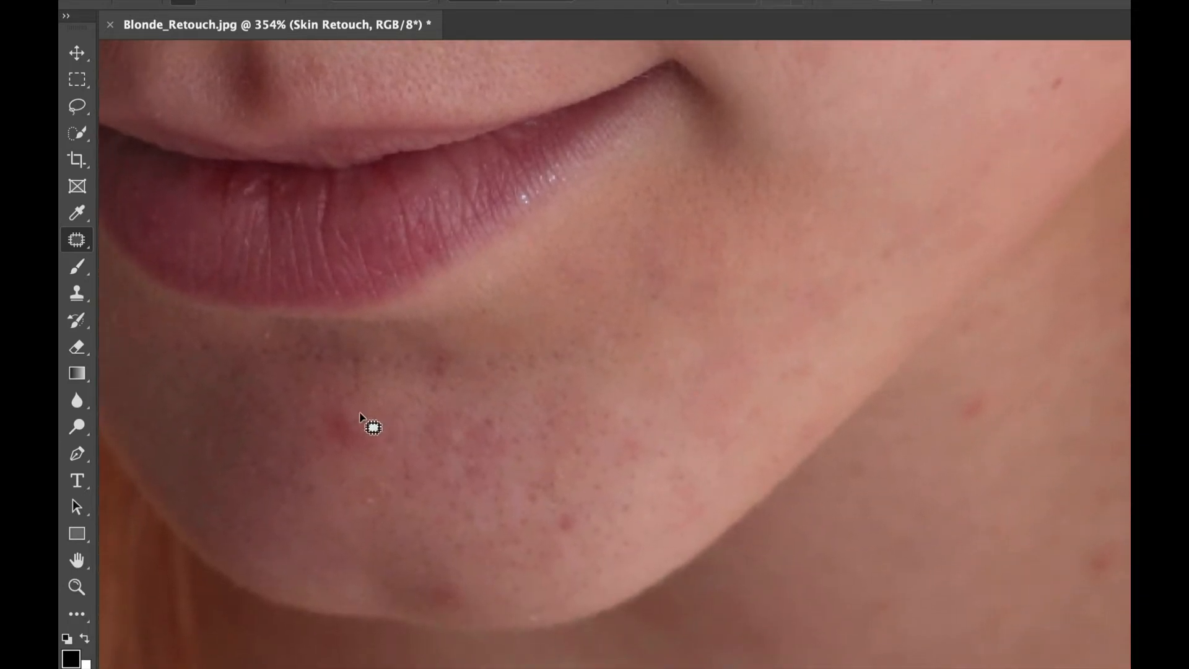
pyautogui.moveTo(357, 412)
pyautogui.mouseDown()
pyautogui.moveTo(309, 427)
pyautogui.moveTo(313, 452)
pyautogui.moveTo(354, 461)
pyautogui.moveTo(420, 404)
pyautogui.mouseUp()
pyautogui.hotkey('ctrl', 'd')
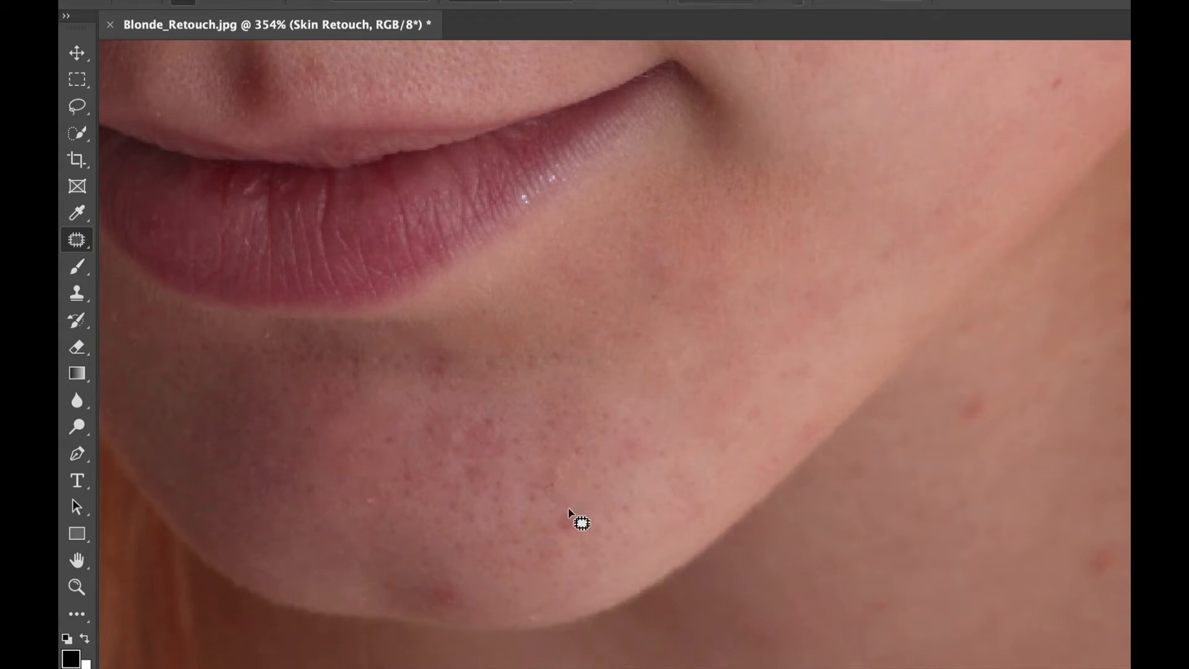
# Step: Patch the small red spot on the lower chin, the one at the chin's bottom edge, and the red spot on the neck below the jaw
pyautogui.moveTo(551, 506); pyautogui.dragTo(571, 532)
pyautogui.moveTo(563, 522); pyautogui.dragTo(531, 524)
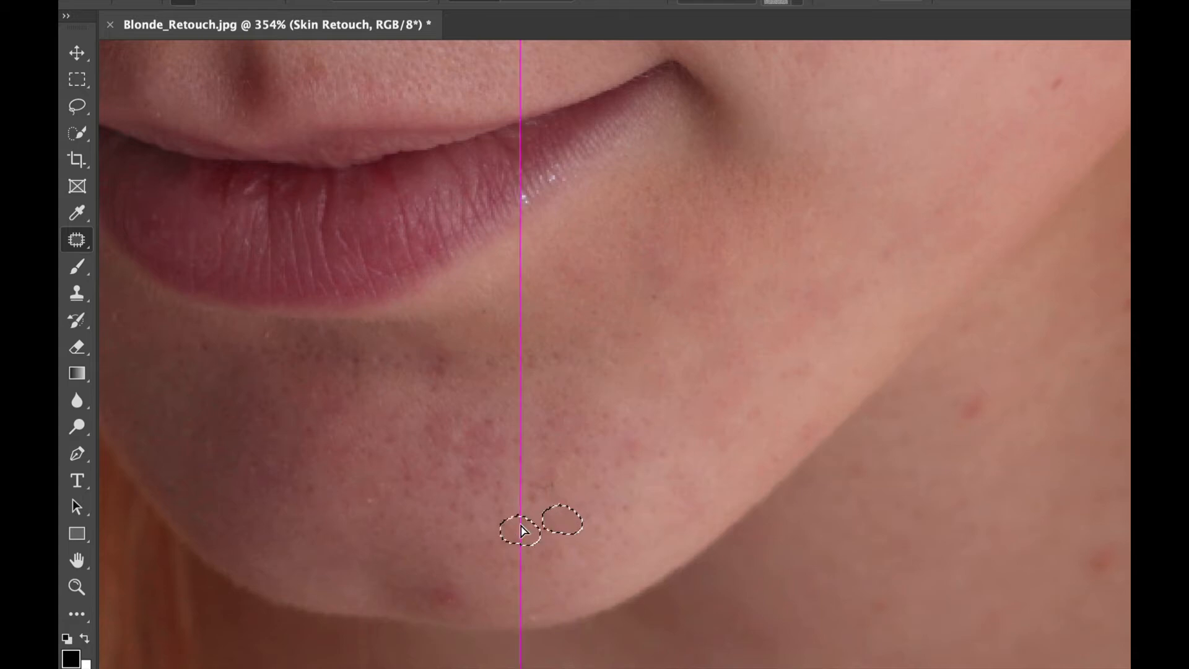
pyautogui.hotkey('ctrl', 'd')
pyautogui.moveTo(458, 586)
pyautogui.mouseDown()
pyautogui.moveTo(419, 590)
pyautogui.moveTo(432, 608)
pyautogui.moveTo(458, 609)
pyautogui.moveTo(461, 588)
pyautogui.moveTo(519, 589)
pyautogui.mouseUp()
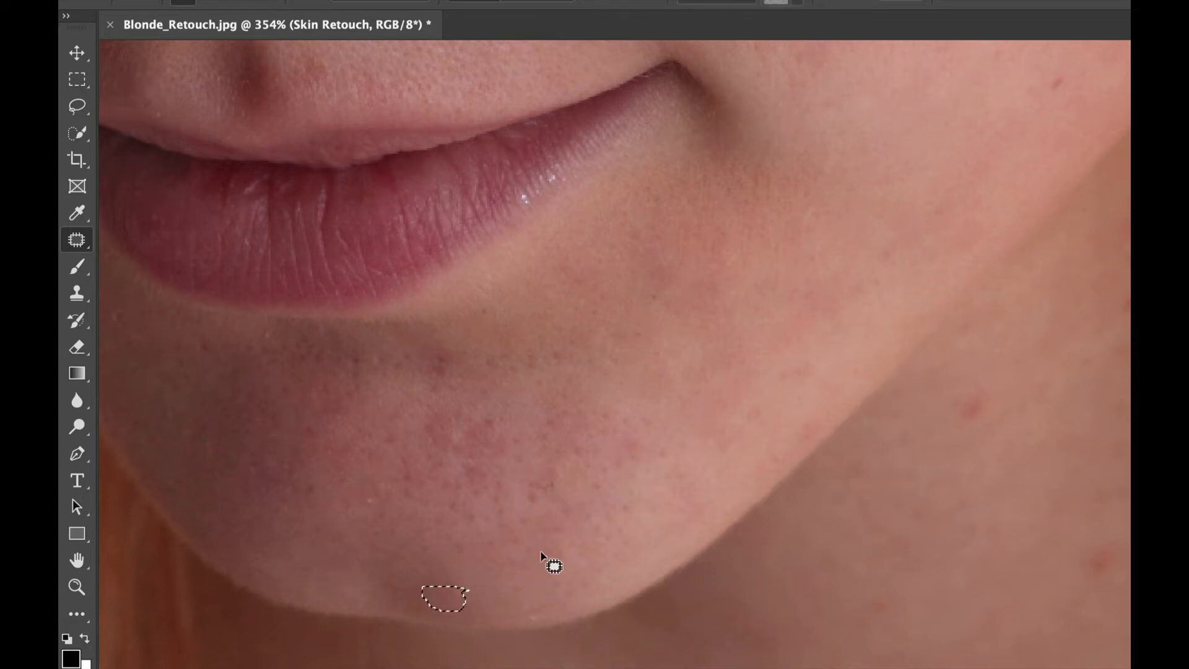
pyautogui.hotkey('ctrl', 'd')
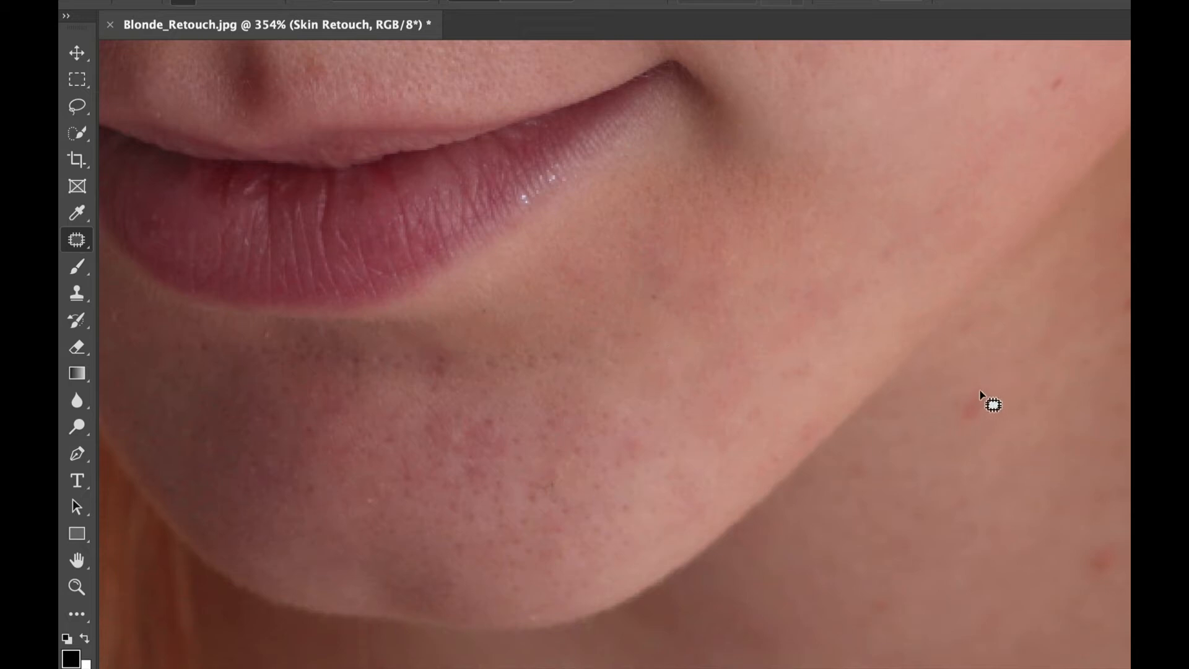
pyautogui.moveTo(994, 387)
pyautogui.mouseDown()
pyautogui.moveTo(953, 423)
pyautogui.moveTo(983, 413)
pyautogui.moveTo(995, 358)
pyautogui.mouseUp()
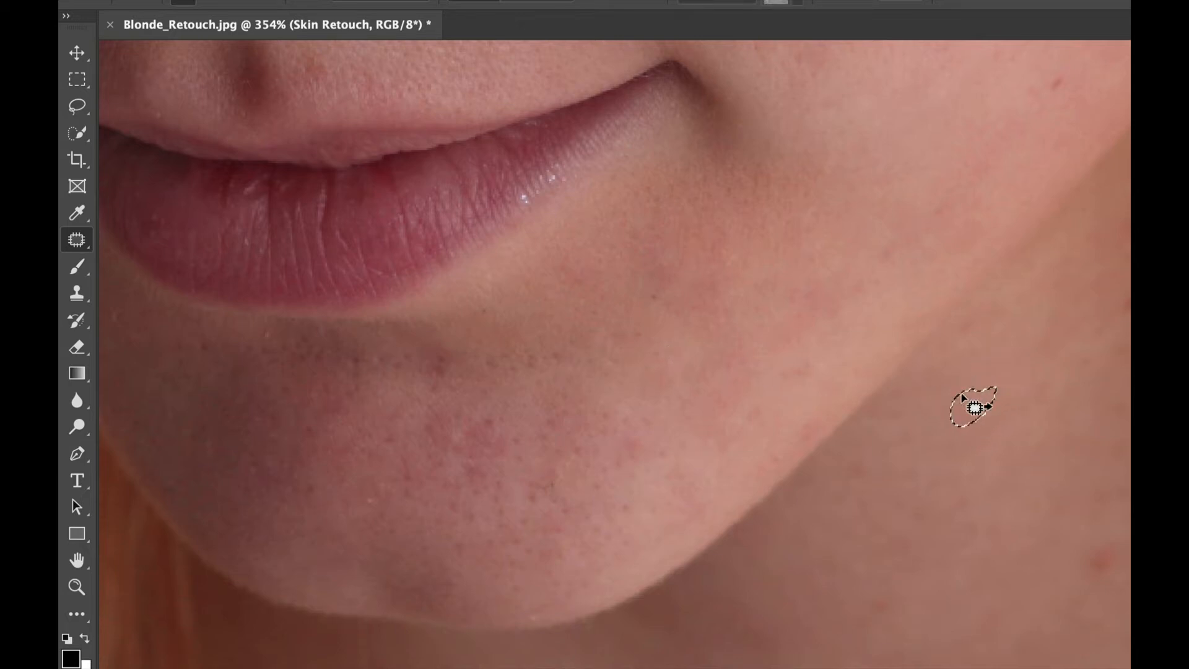
pyautogui.press('super+d')
# Step: Patch the tiny light specks on the shadowed jaw edge beside the lower lip
pyautogui.press('super+minus')
pyautogui.press('super+minus')
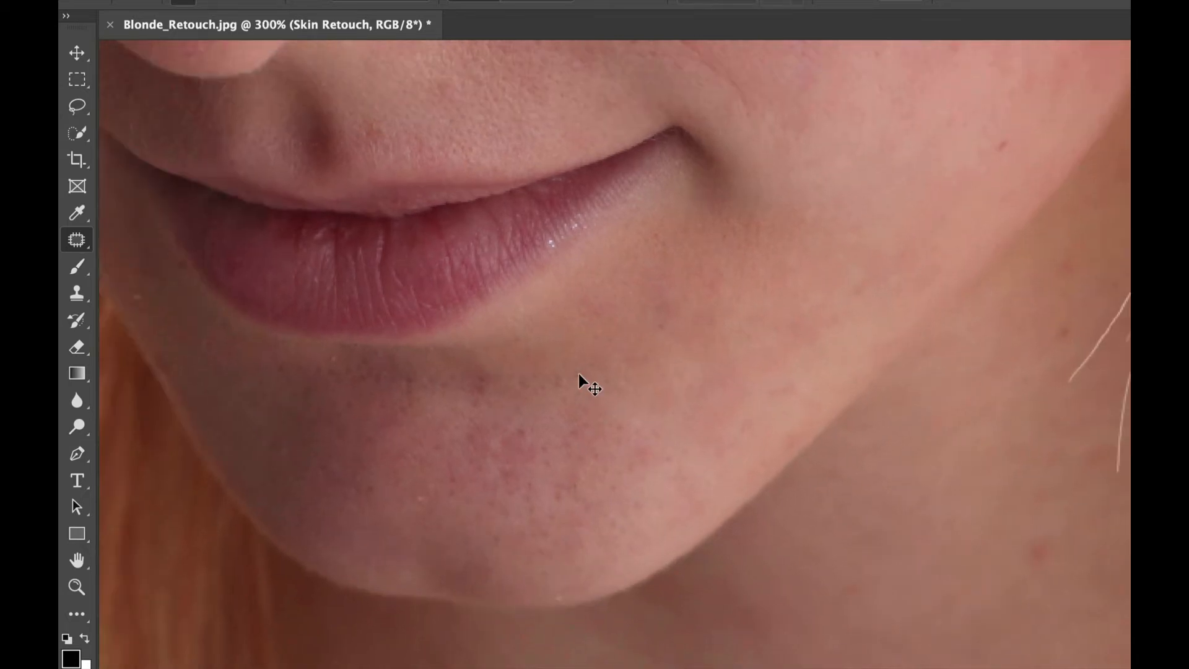
pyautogui.moveTo(641, 451); pyautogui.dragTo(408, 276)
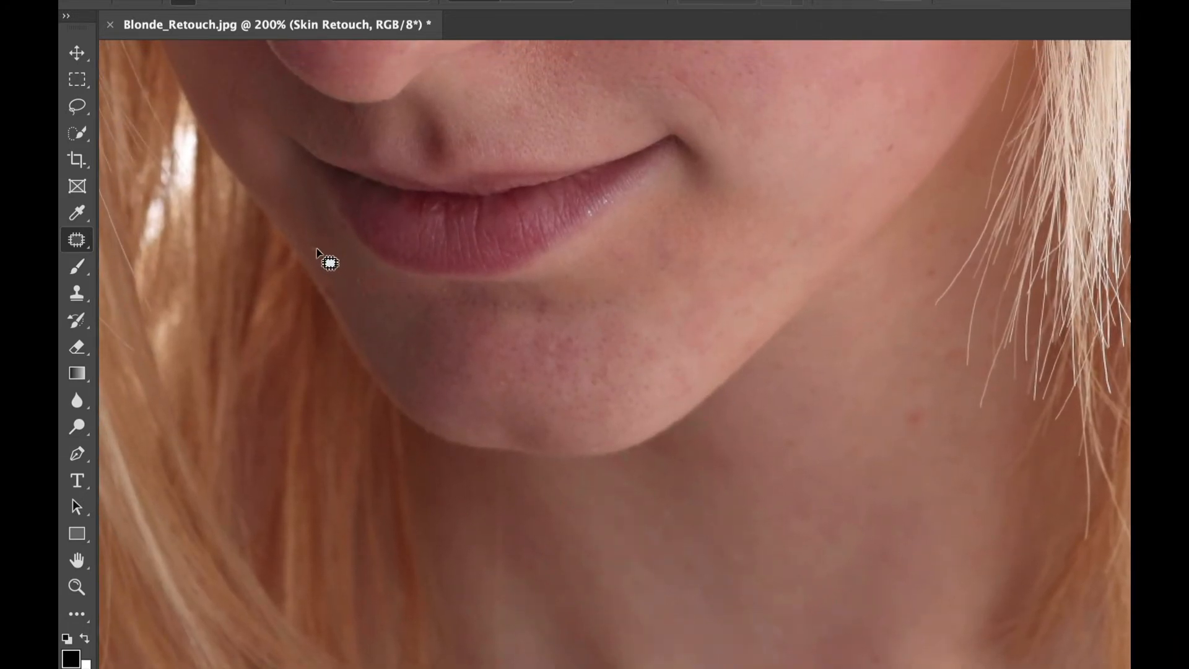
pyautogui.moveTo(311, 248); pyautogui.dragTo(311, 238)
pyautogui.click(326, 263)
pyautogui.click(333, 269)
# Step: Remove the stray hair strand crossing the shadowed cheek with the Healing Brush, sampling clean skin beside the strand
pyautogui.press('space')
pyautogui.moveTo(401, 243); pyautogui.dragTo(589, 647)
pyautogui.moveTo(516, 393); pyautogui.dragTo(482, 423)
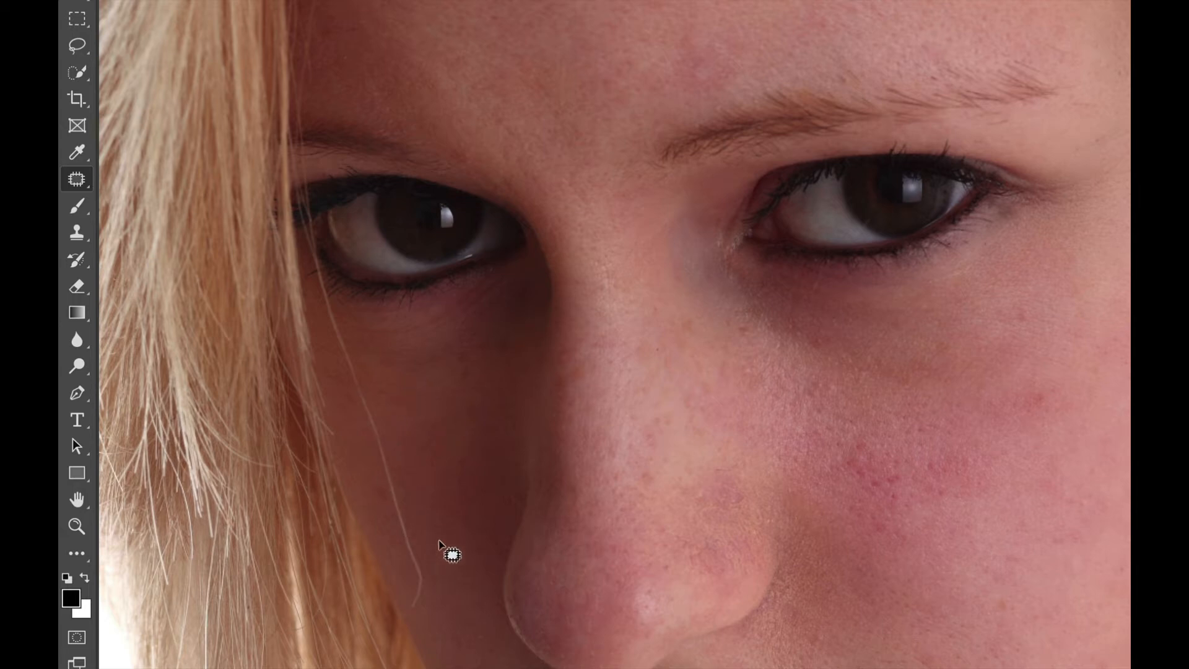
pyautogui.click(80, 182)
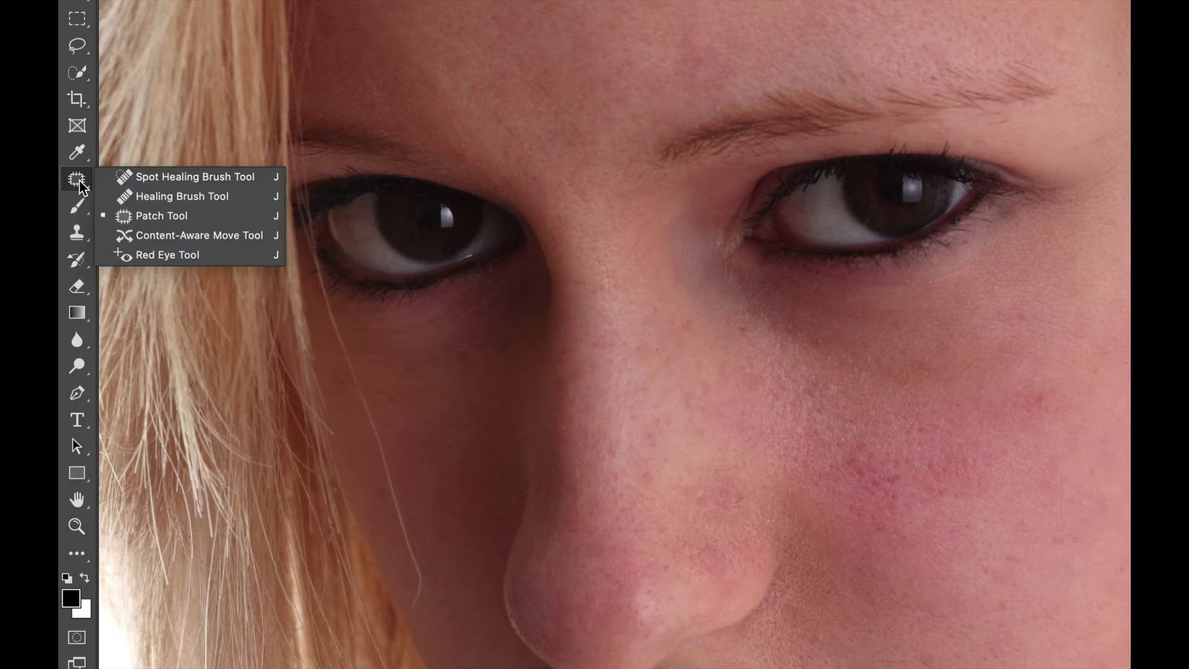
pyautogui.click(149, 198)
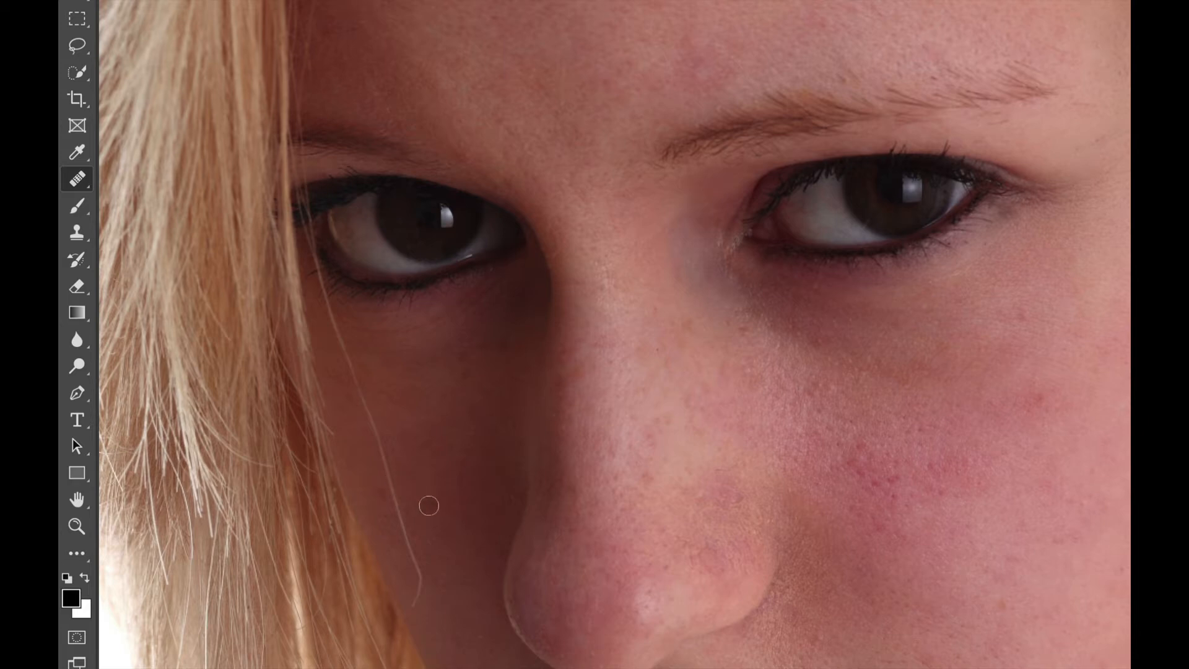
pyautogui.hotkey('ctrl', '+')
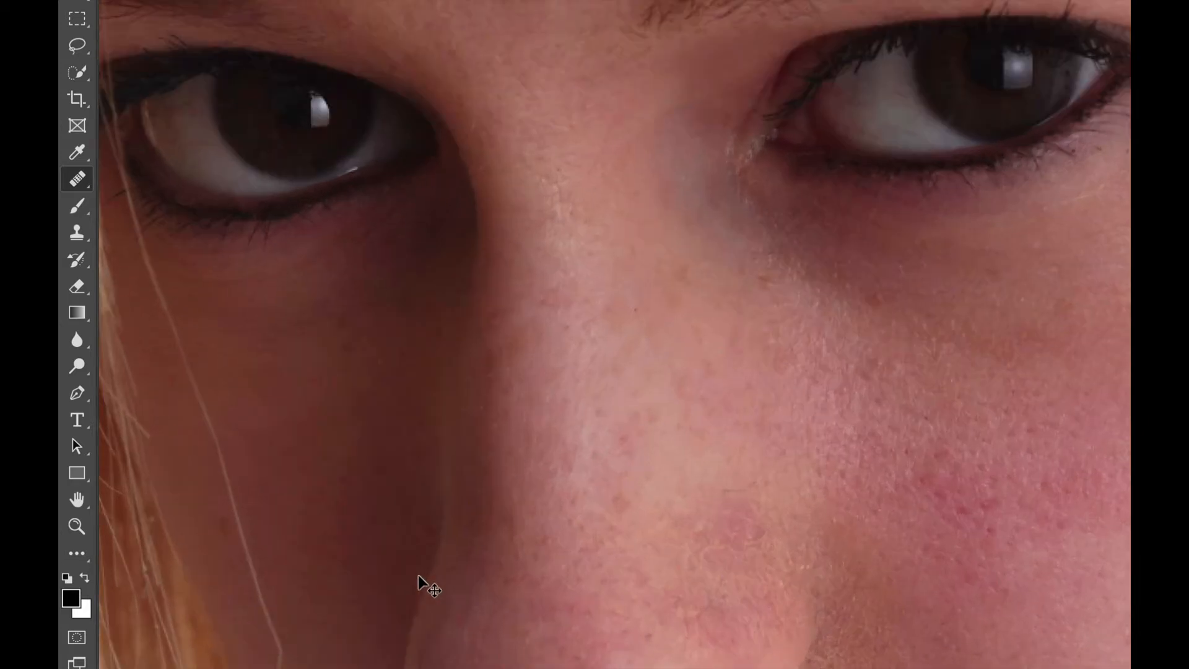
pyautogui.moveTo(360, 619); pyautogui.dragTo(444, 464)
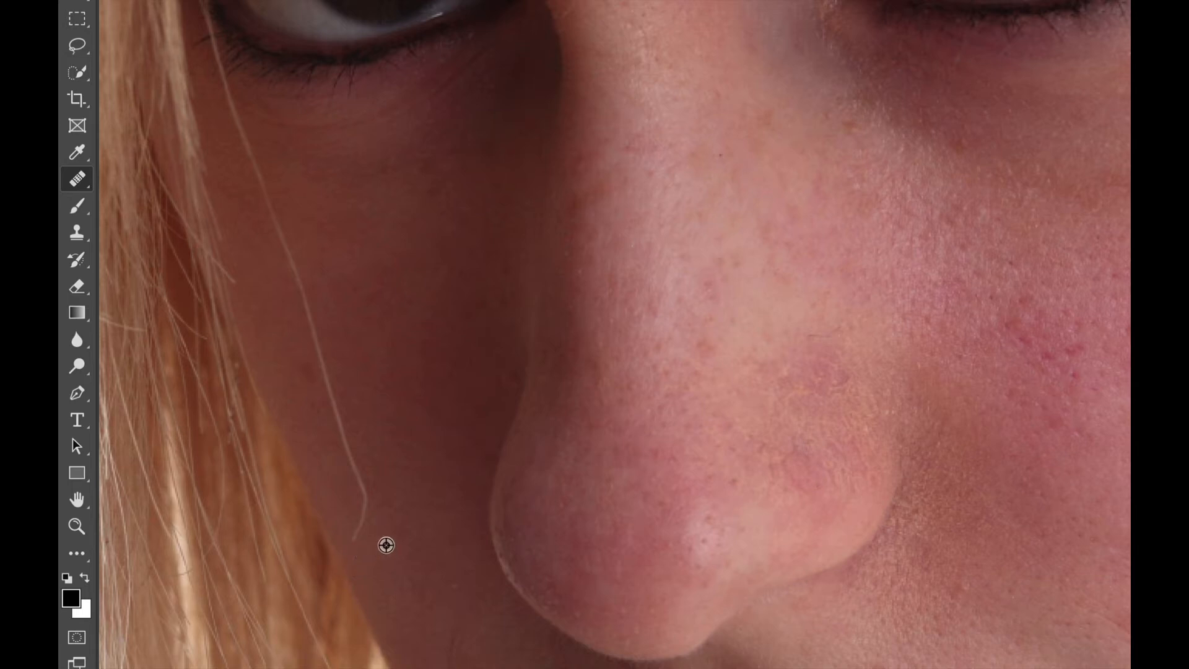
pyautogui.keyDown('alt'); pyautogui.click(386, 537); pyautogui.keyUp('alt')
pyautogui.moveTo(352, 541)
pyautogui.mouseDown()
pyautogui.moveTo(366, 498)
pyautogui.moveTo(314, 321)
pyautogui.moveTo(228, 90)
pyautogui.moveTo(278, 191)
pyautogui.moveTo(249, 155)
pyautogui.moveTo(220, 64)
pyautogui.mouseUp()
pyautogui.keyDown('alt'); pyautogui.click(222, 140); pyautogui.keyUp('alt')
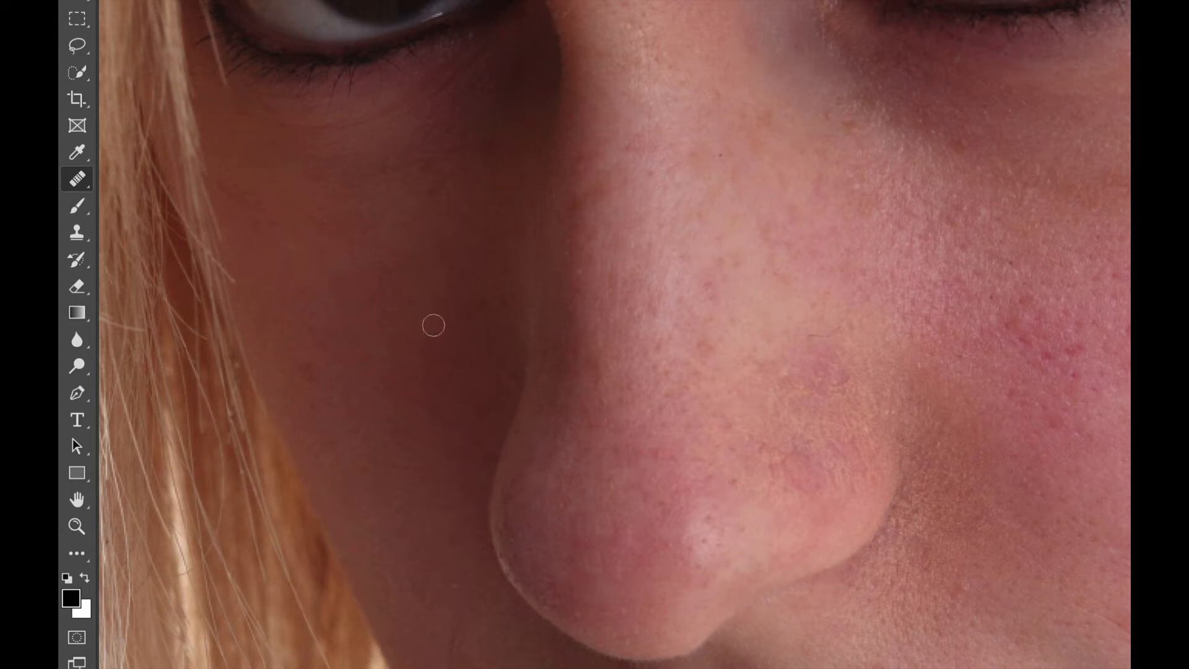
# Step: Review the retouched face at a wider view, from the eyes down to the chin
pyautogui.press('z')
pyautogui.keyDown('alt'); pyautogui.click(598, 377); pyautogui.keyUp('alt')
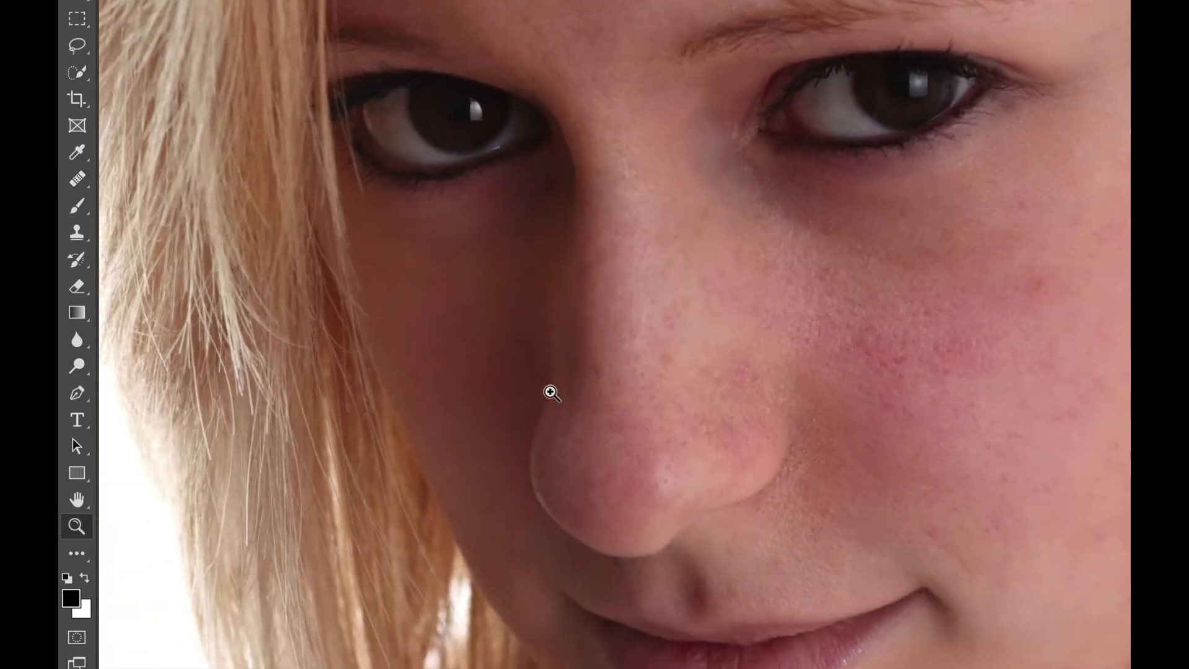
pyautogui.keyDown('alt'); pyautogui.click(551, 393); pyautogui.keyUp('alt')
pyautogui.press('j')
pyautogui.moveTo(767, 477)
pyautogui.mouseDown()
pyautogui.moveTo(737, 454)
pyautogui.moveTo(606, 416)
pyautogui.mouseUp()
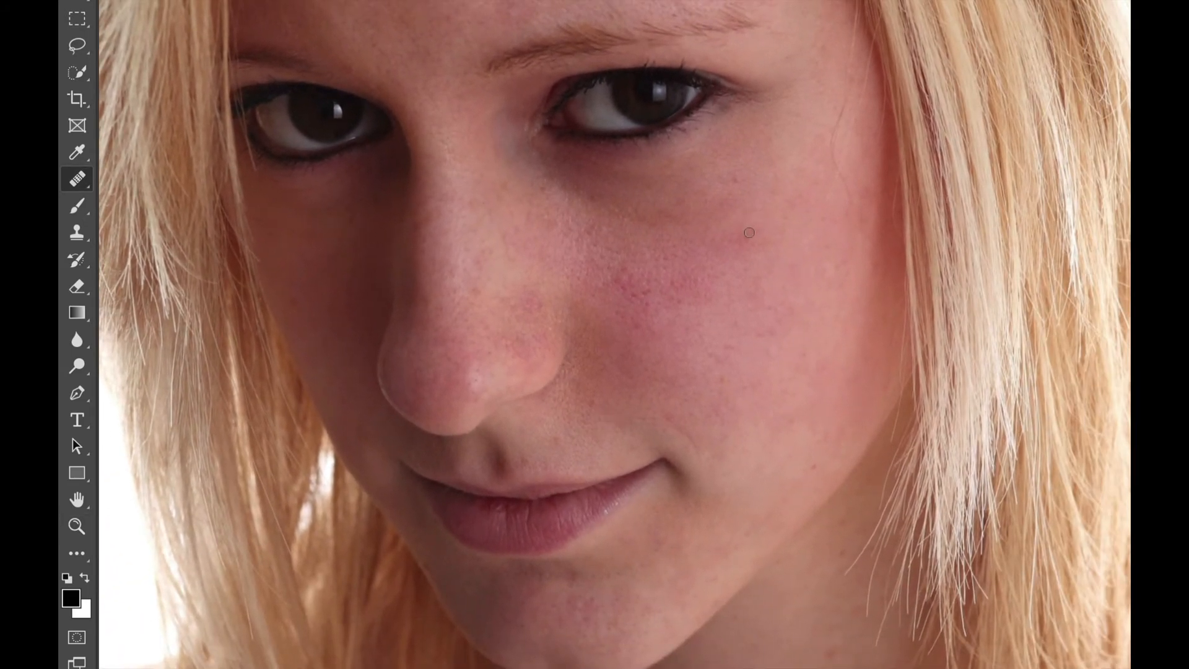
# Step: Heal the small red spot on the upper cheek and the bright red spot on the chest, sampling clean skin nearby
pyautogui.keyDown('alt'); pyautogui.click(774, 224); pyautogui.keyUp('alt')
pyautogui.click(748, 235)
pyautogui.moveTo(626, 544); pyautogui.dragTo(602, 45)
pyautogui.moveTo(560, 451); pyautogui.dragTo(683, 371)
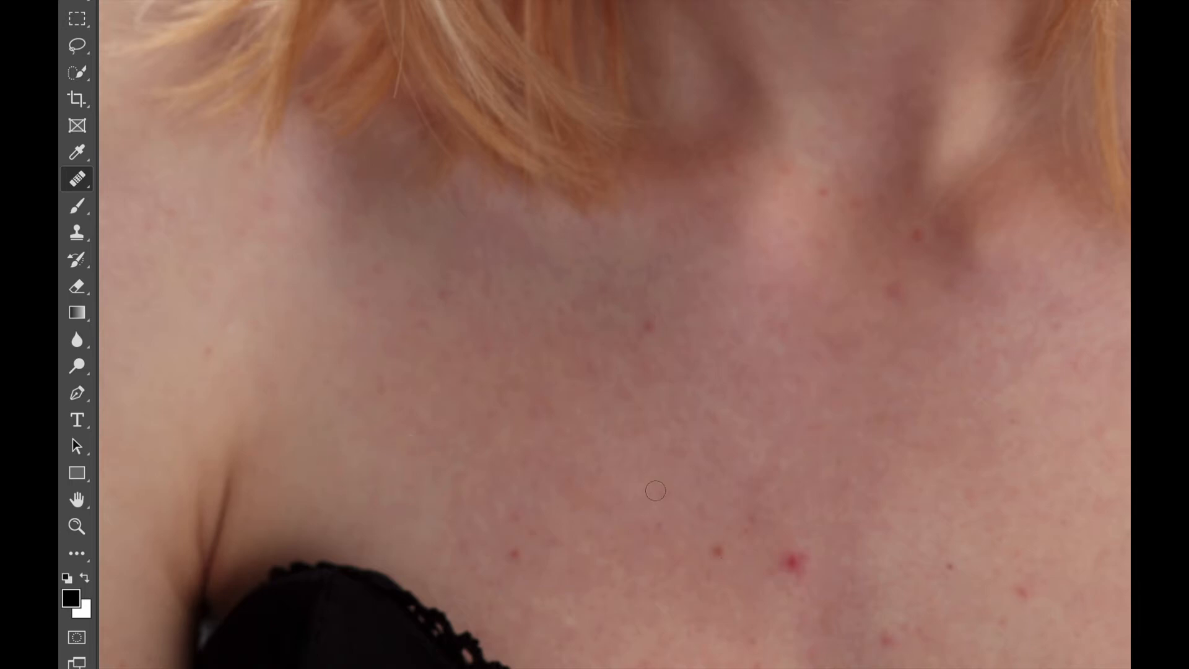
pyautogui.click(723, 516)
pyautogui.click(793, 561)
# Step: Enlarge the Healing Brush and remove the cluster of red spots on the lit side of the chest and the one at the lower image edge
pyautogui.moveTo(969, 454); pyautogui.dragTo(621, 345)
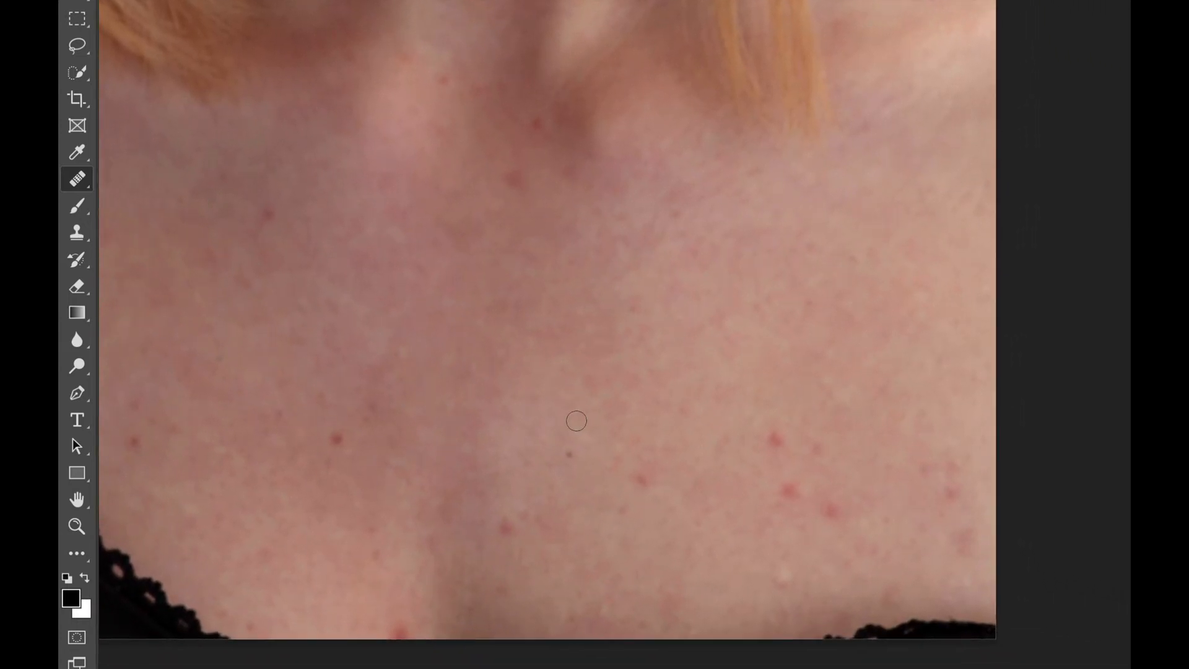
pyautogui.press(']')
pyautogui.press(']')
pyautogui.click(775, 439)
pyautogui.click(642, 479)
pyautogui.click(400, 633)
pyautogui.keyDown('alt'); pyautogui.click(762, 423); pyautogui.keyUp('alt')
pyautogui.click(788, 490)
pyautogui.keyDown('alt'); pyautogui.click(852, 470); pyautogui.keyUp('alt')
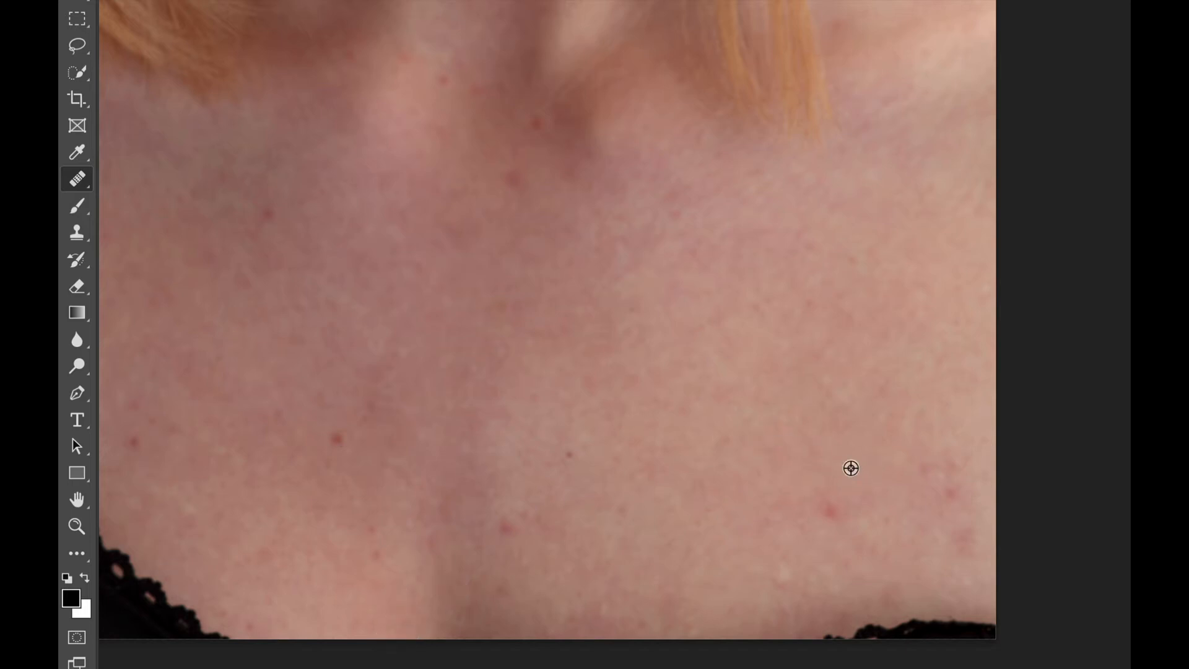
pyautogui.click(827, 508)
# Step: Heal the red spot beside the center of the lower chest with the Healing Brush
pyautogui.moveTo(837, 495); pyautogui.dragTo(837, 616)
pyautogui.moveTo(624, 338); pyautogui.dragTo(658, 523)
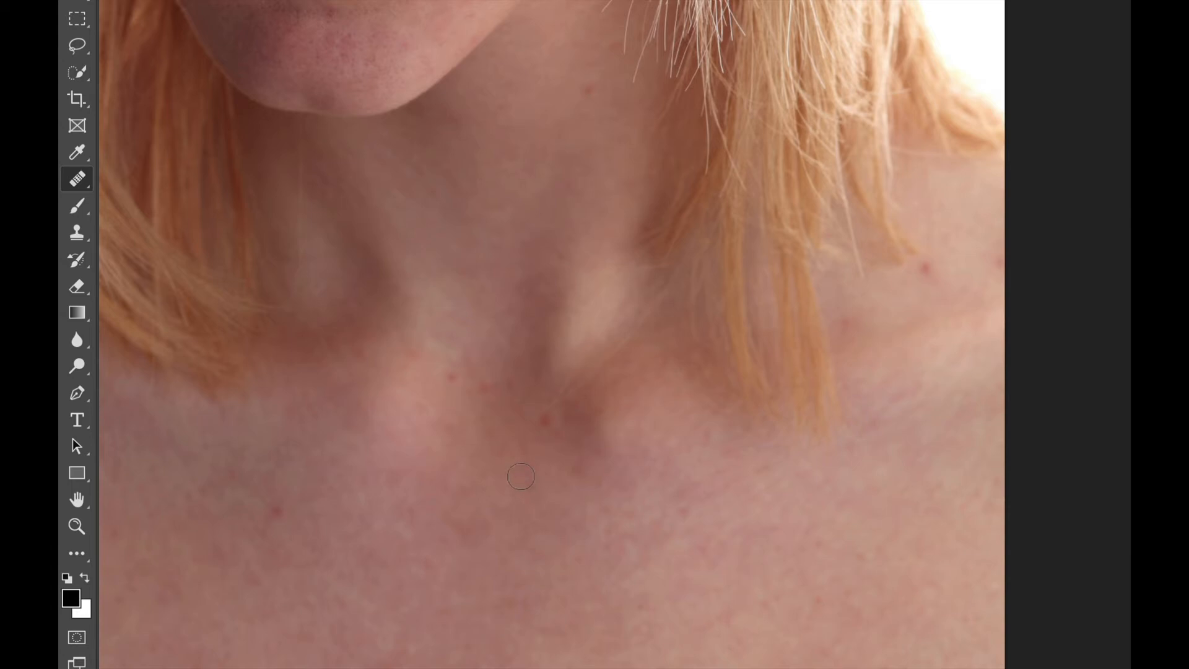
pyautogui.moveTo(583, 534); pyautogui.dragTo(682, 319)
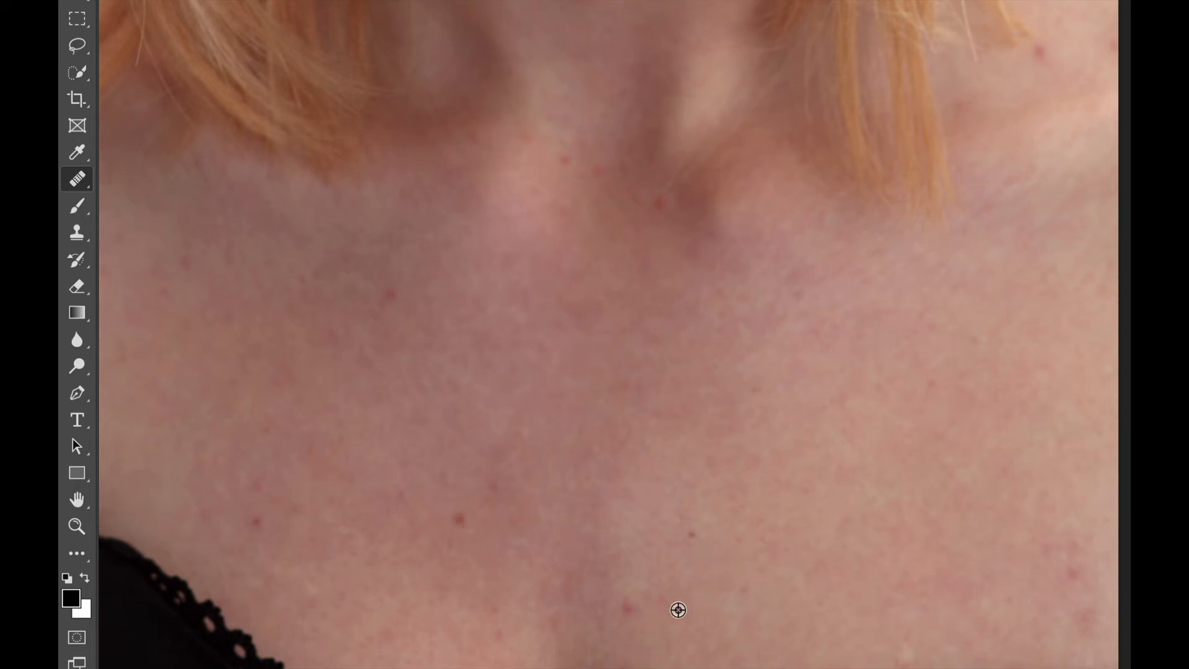
pyautogui.click(624, 609)
# Step: Review the retouched skin from the chest up to the forehead and across the whole portrait
pyautogui.moveTo(830, 372)
pyautogui.mouseDown()
pyautogui.moveTo(523, 615)
pyautogui.moveTo(772, 555)
pyautogui.mouseUp()
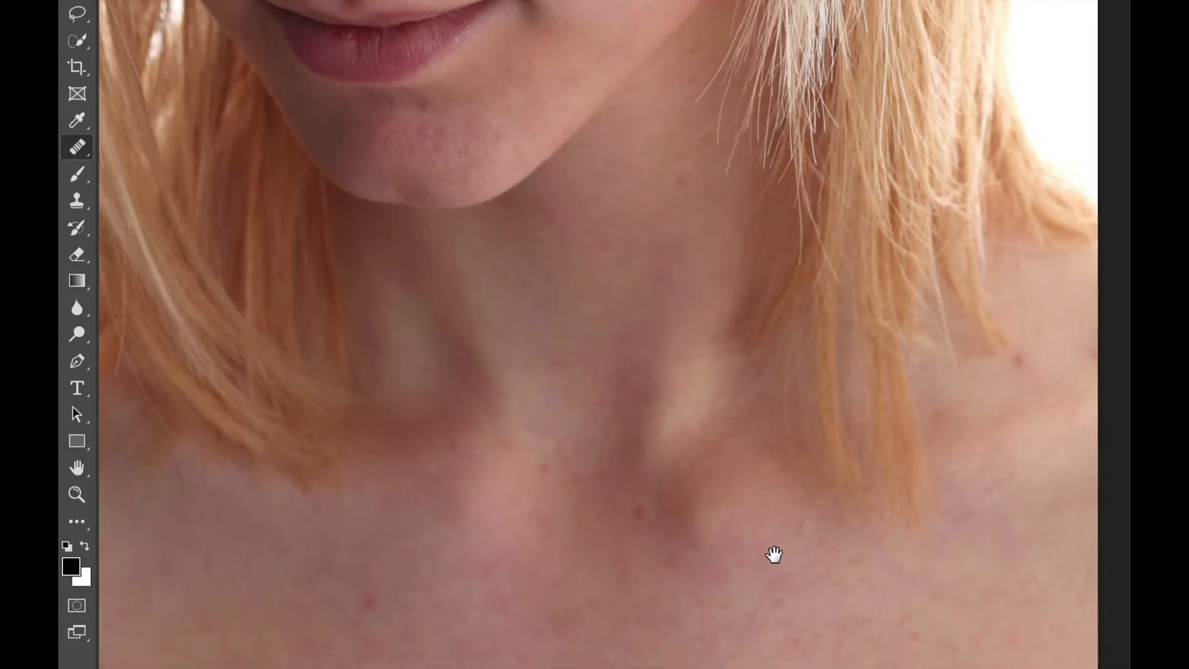
pyautogui.moveTo(620, 409); pyautogui.dragTo(645, 562)
pyautogui.moveTo(621, 347); pyautogui.dragTo(660, 562)
pyautogui.moveTo(649, 423); pyautogui.dragTo(683, 665)
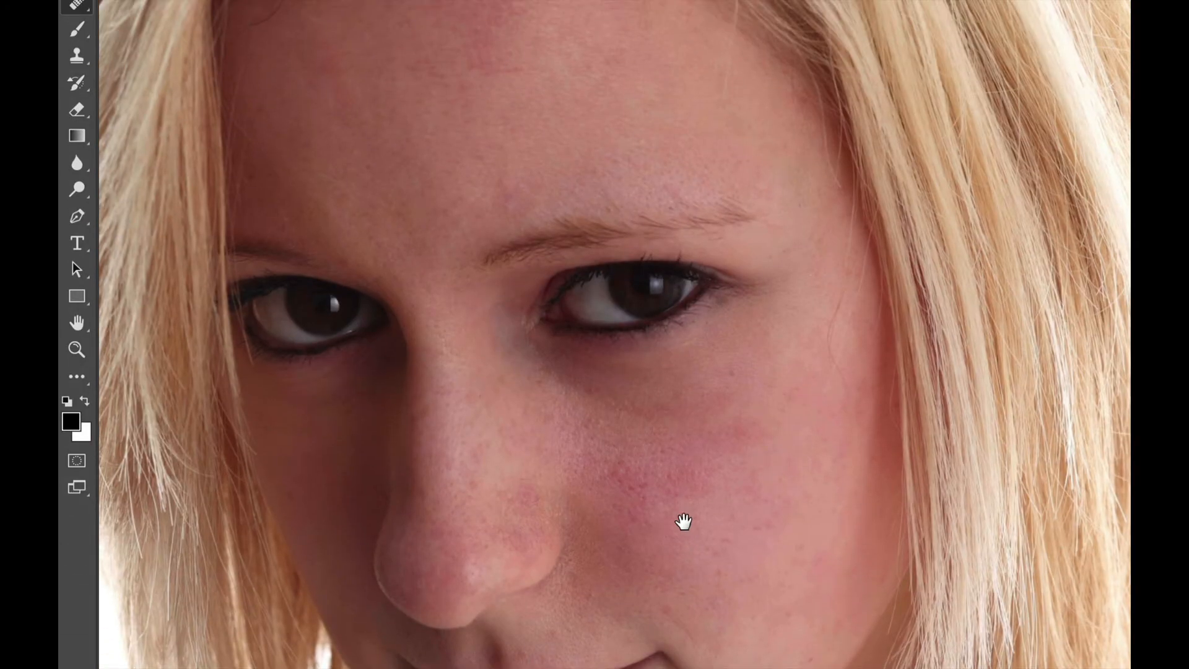
pyautogui.moveTo(684, 521); pyautogui.dragTo(681, 270)
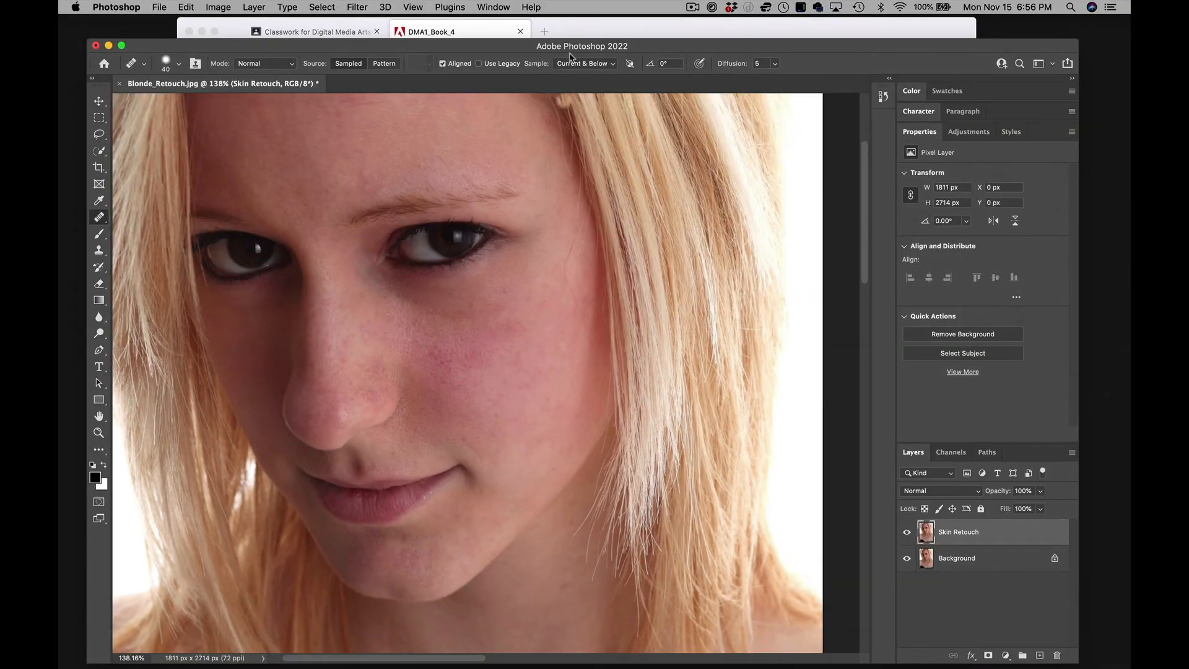
pyautogui.moveTo(660, 47); pyautogui.dragTo(658, 36)
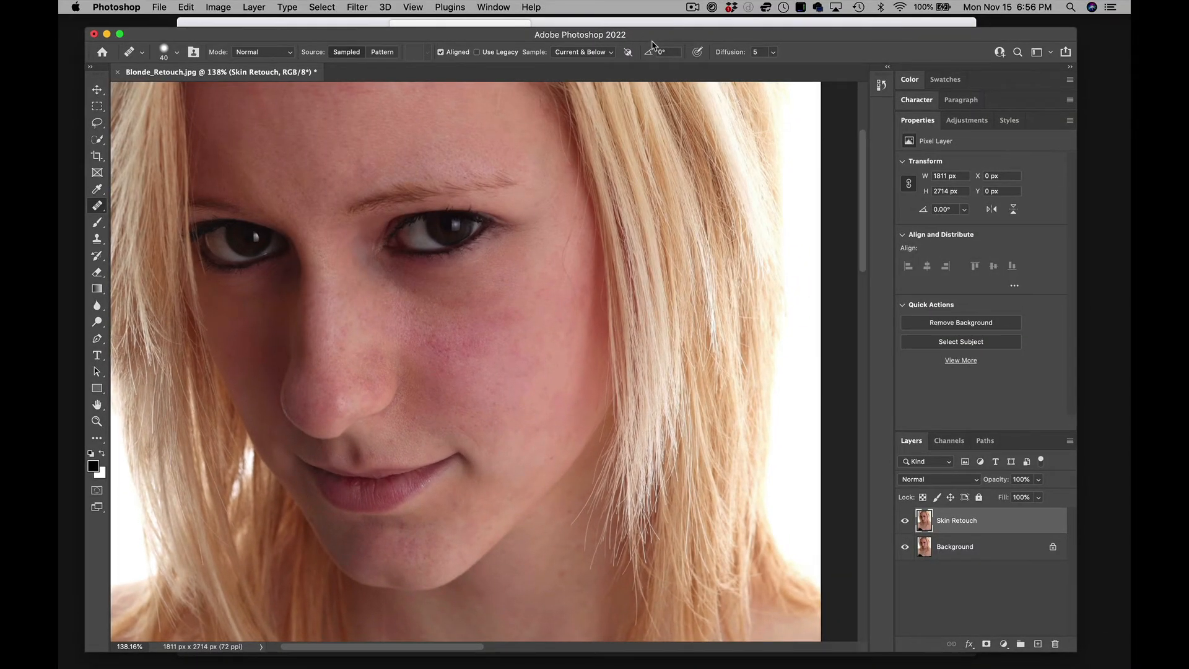
pyautogui.press('super+0')
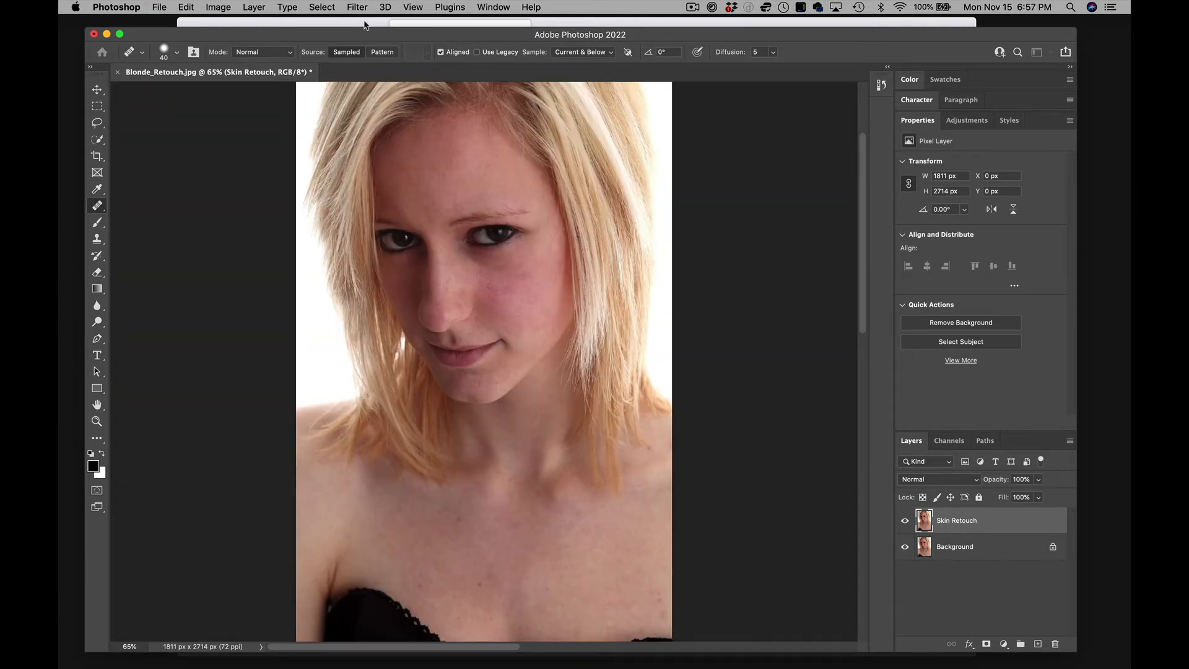
# Step: Save the document on the computer instead of Creative Cloud and stop the storage choice from being shown again
pyautogui.press('super+s')
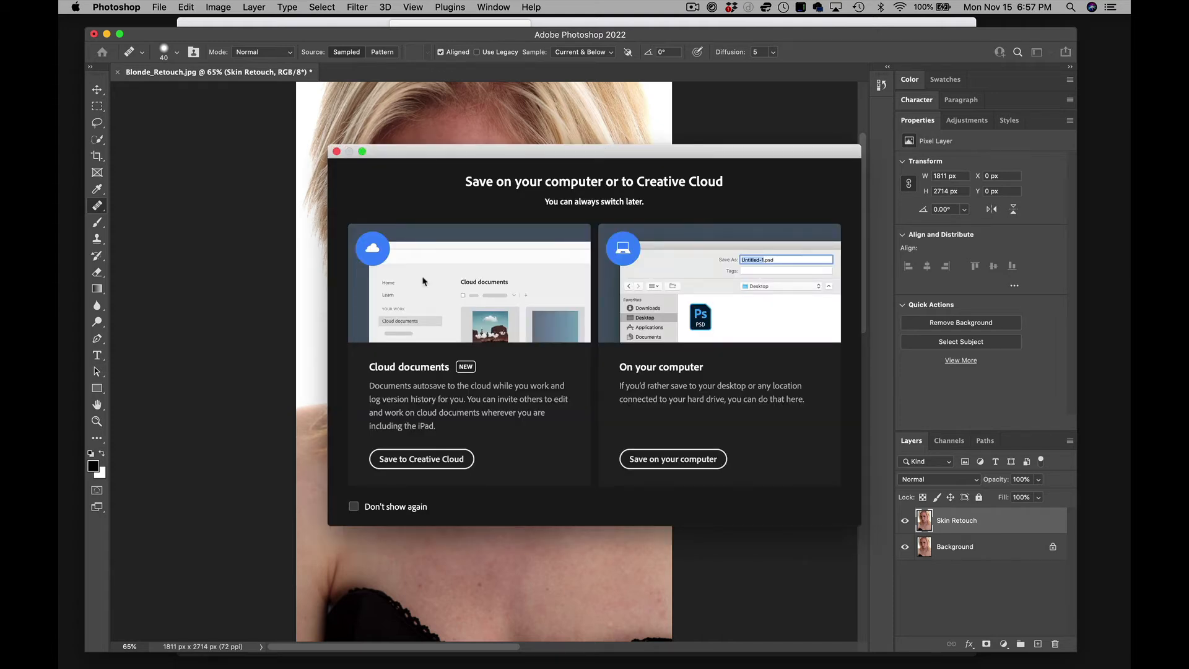
pyautogui.click(354, 507)
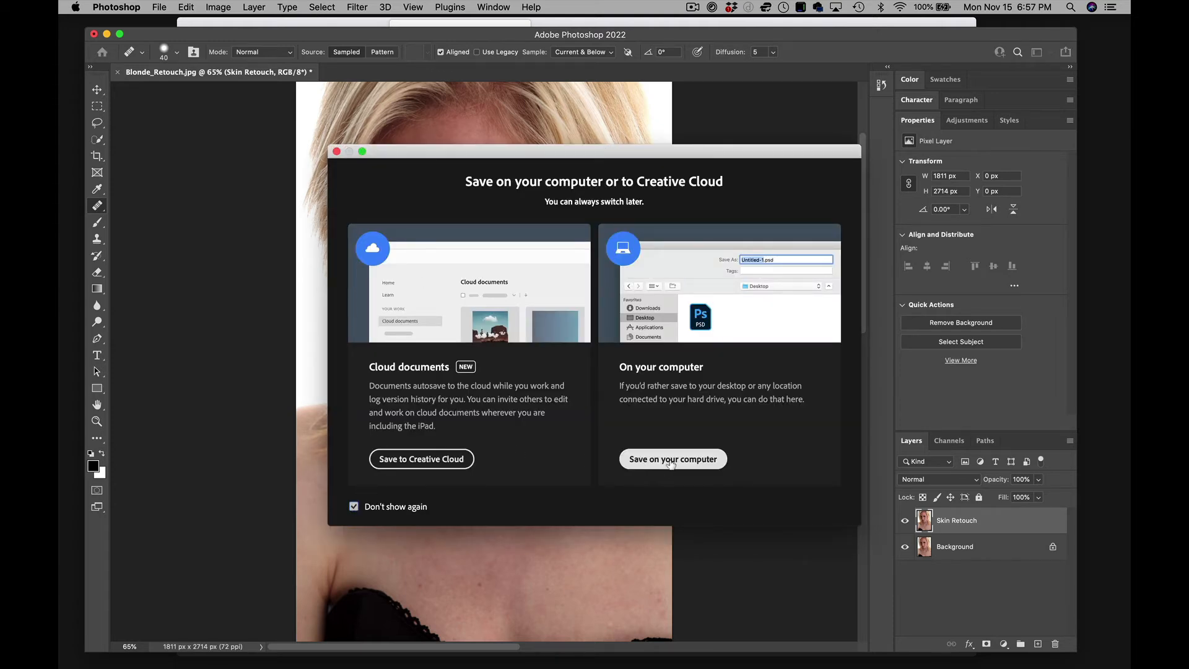
pyautogui.click(670, 461)
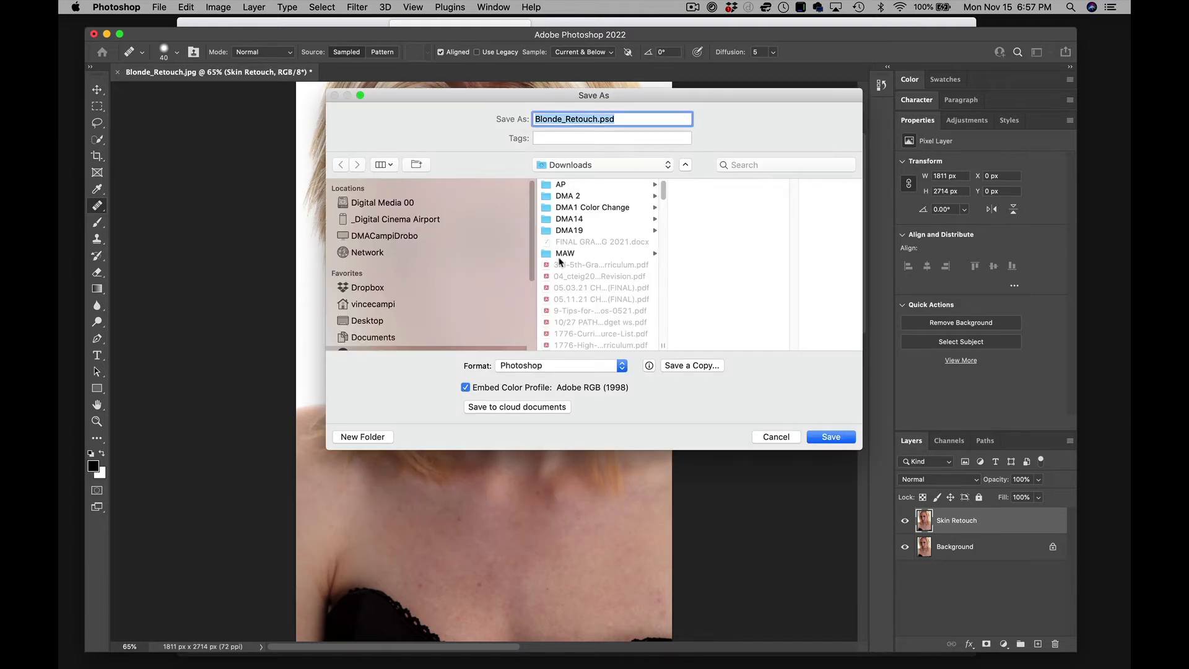
# Step: Save the portrait in Photoshop format as DMA_HR_LastName.psd in the media folder inside Documents
pyautogui.click(384, 338)
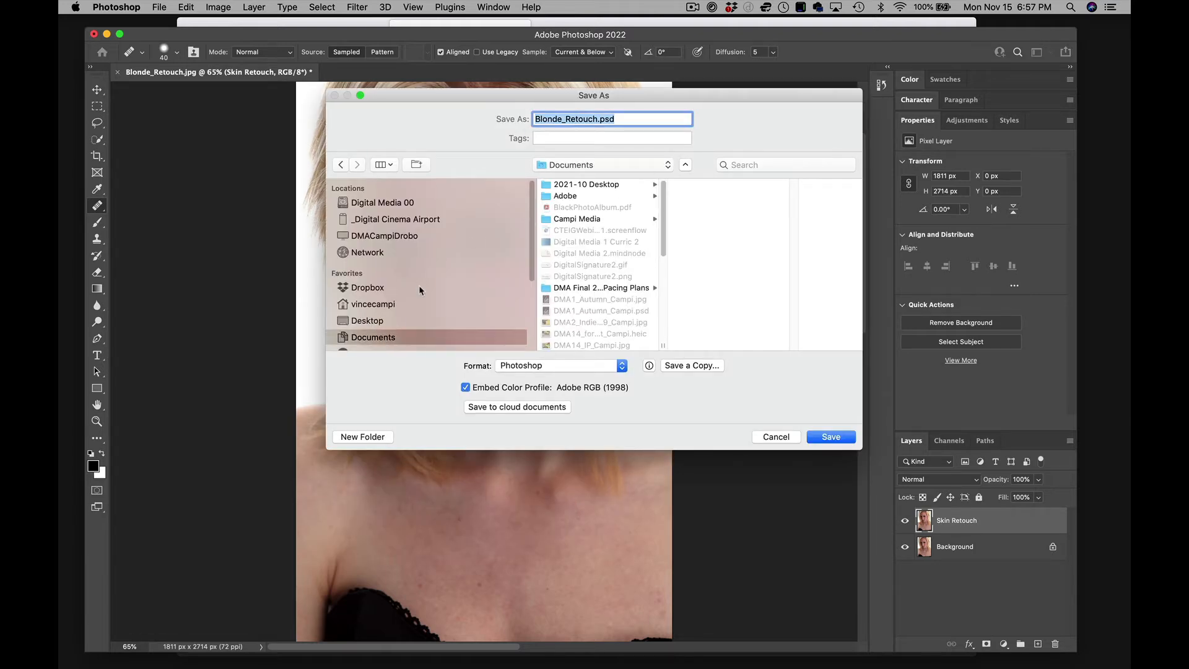
pyautogui.click(588, 221)
pyautogui.click(563, 119)
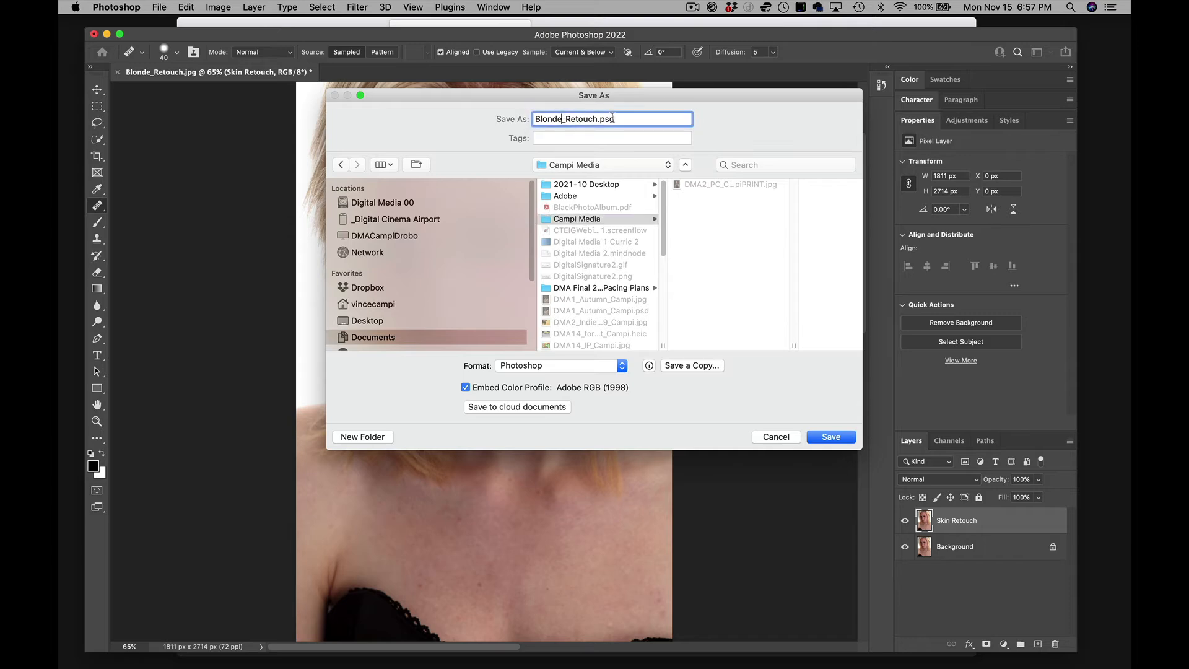
pyautogui.doubleClick(594, 118)
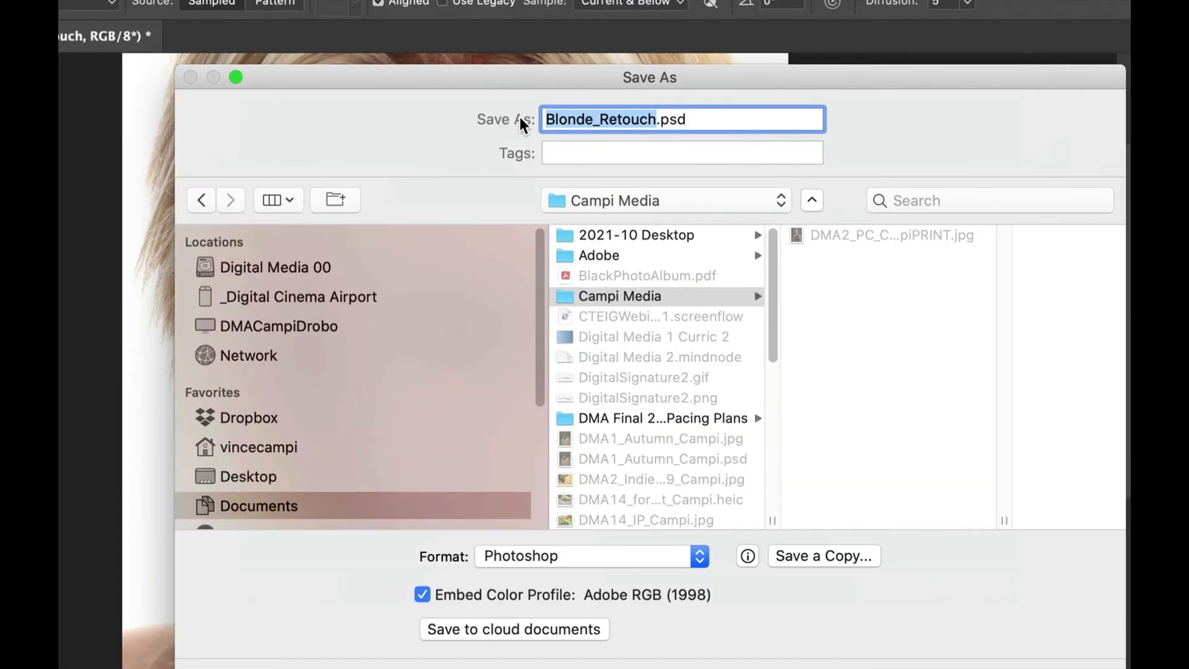
pyautogui.write('DMA1_')
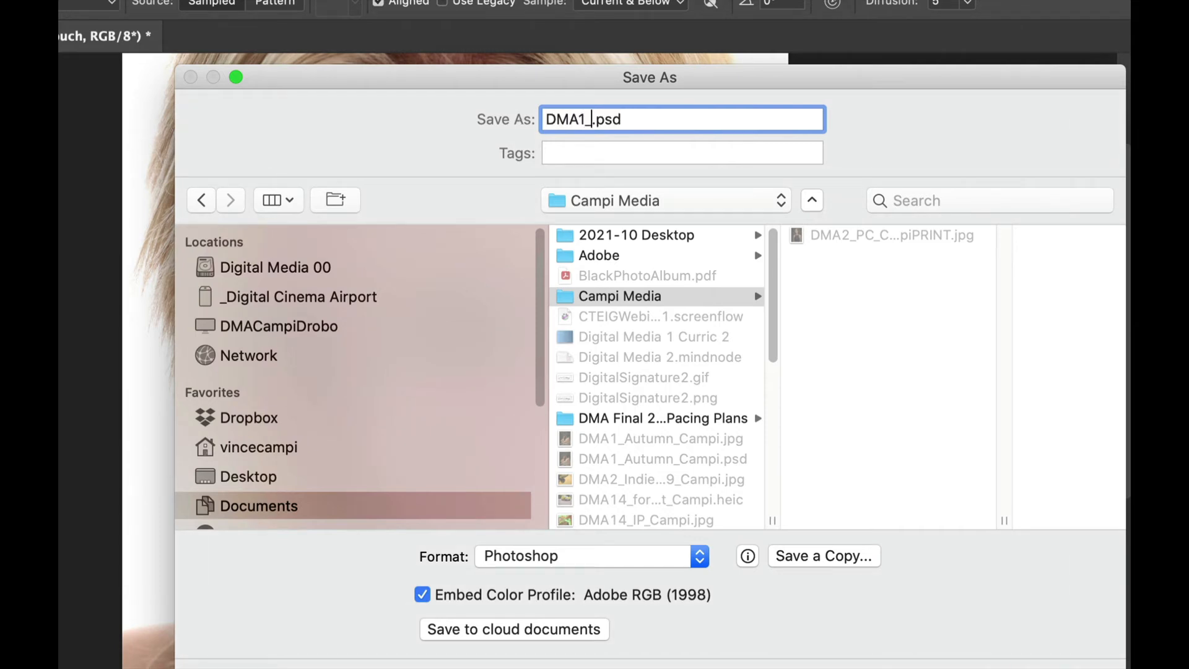
pyautogui.press('BackSpace')
pyautogui.press('BackSpace')
pyautogui.write('_HR_LastName')
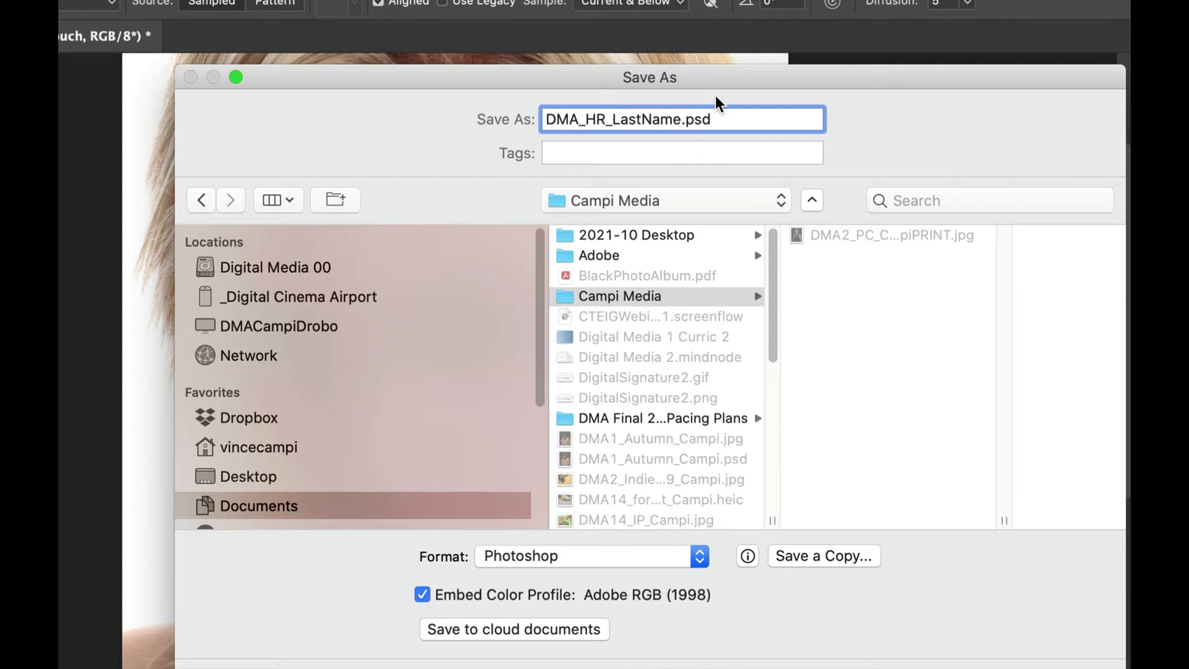
pyautogui.press('Return')
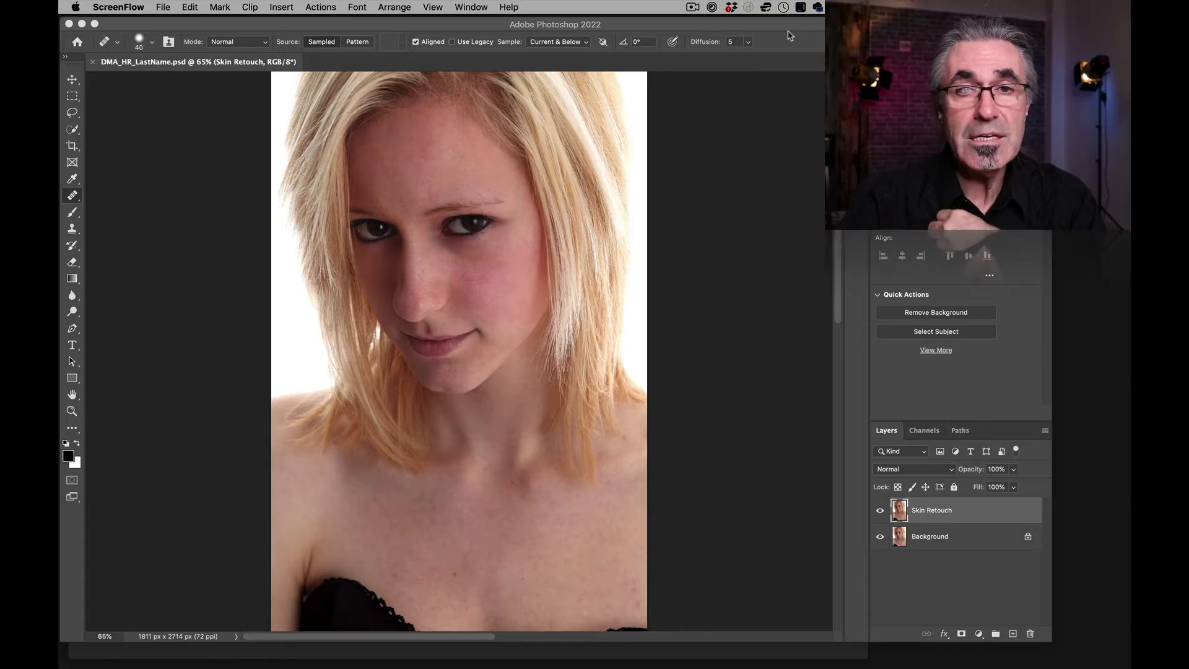
# Step: Duplicate the Skin Retouch layer and rename the copy Under Eyes
pyautogui.click(976, 521)
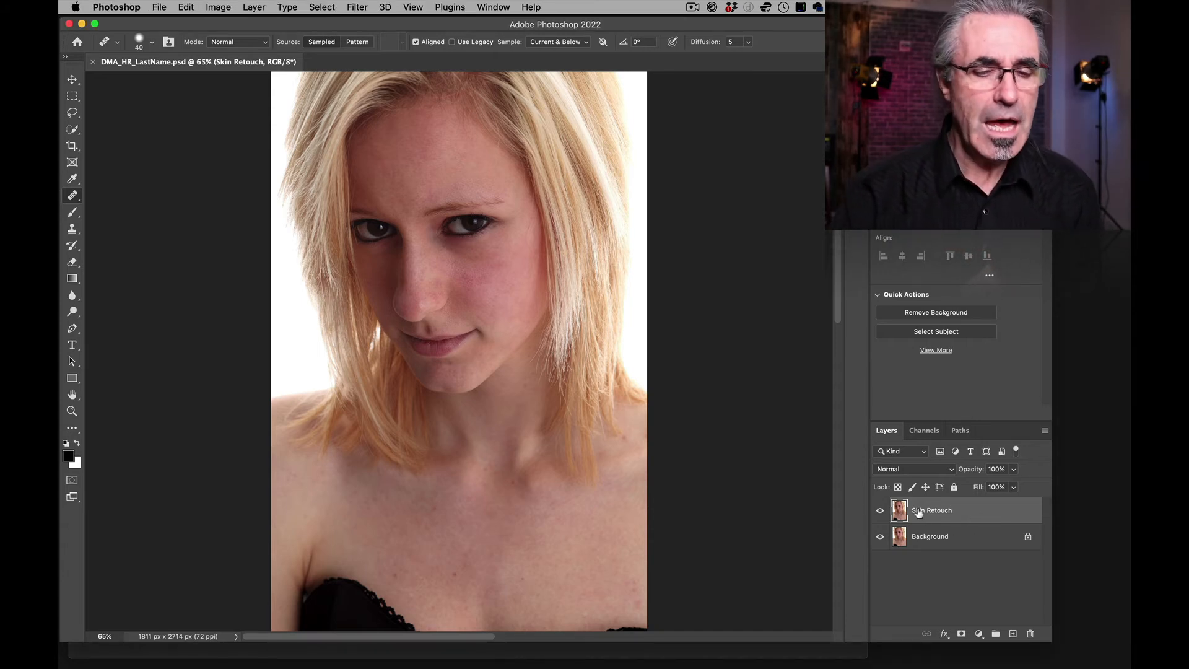
pyautogui.hotkey('ctrl', 'j')
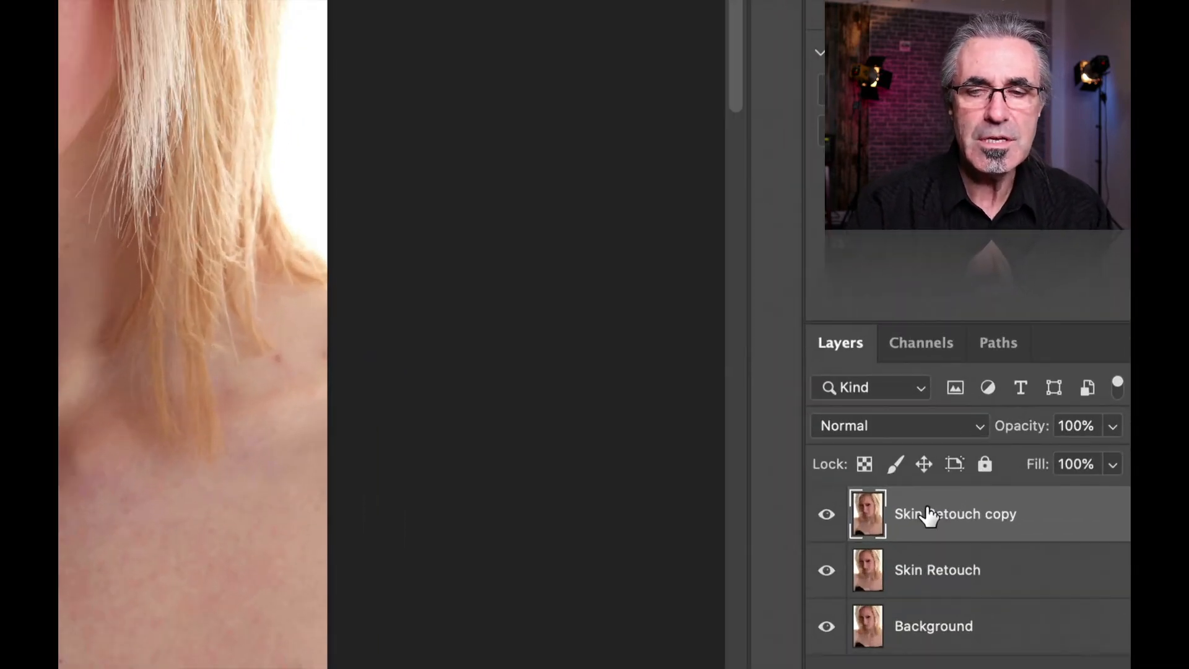
pyautogui.doubleClick(932, 519)
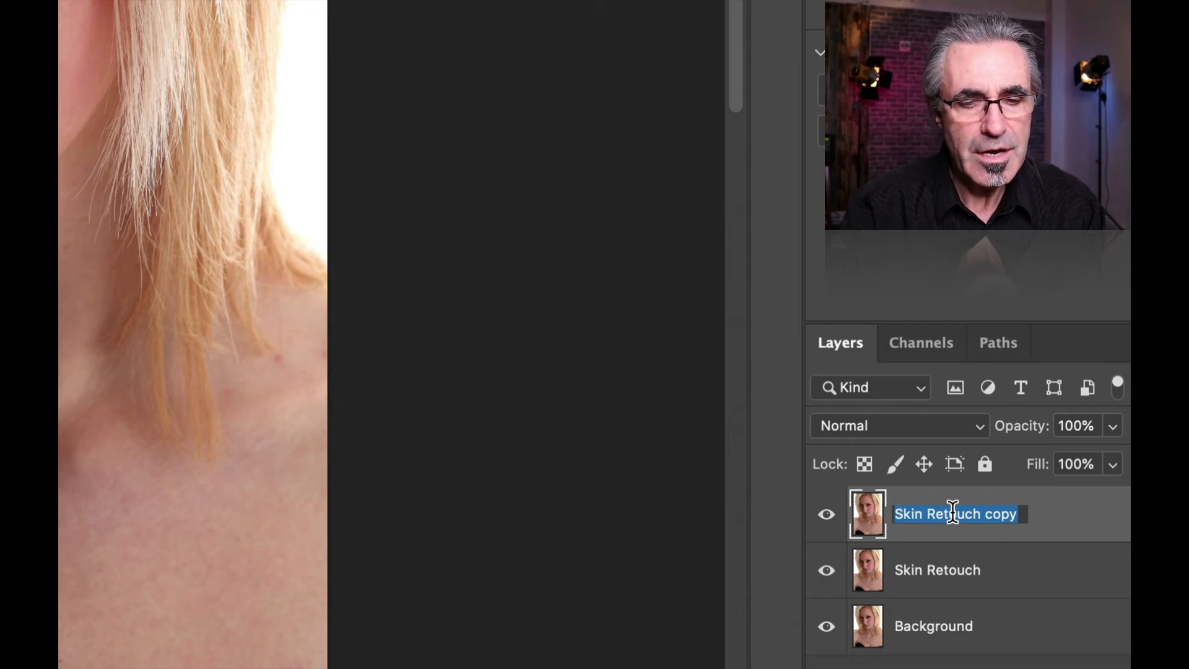
pyautogui.write('Under Eyes')
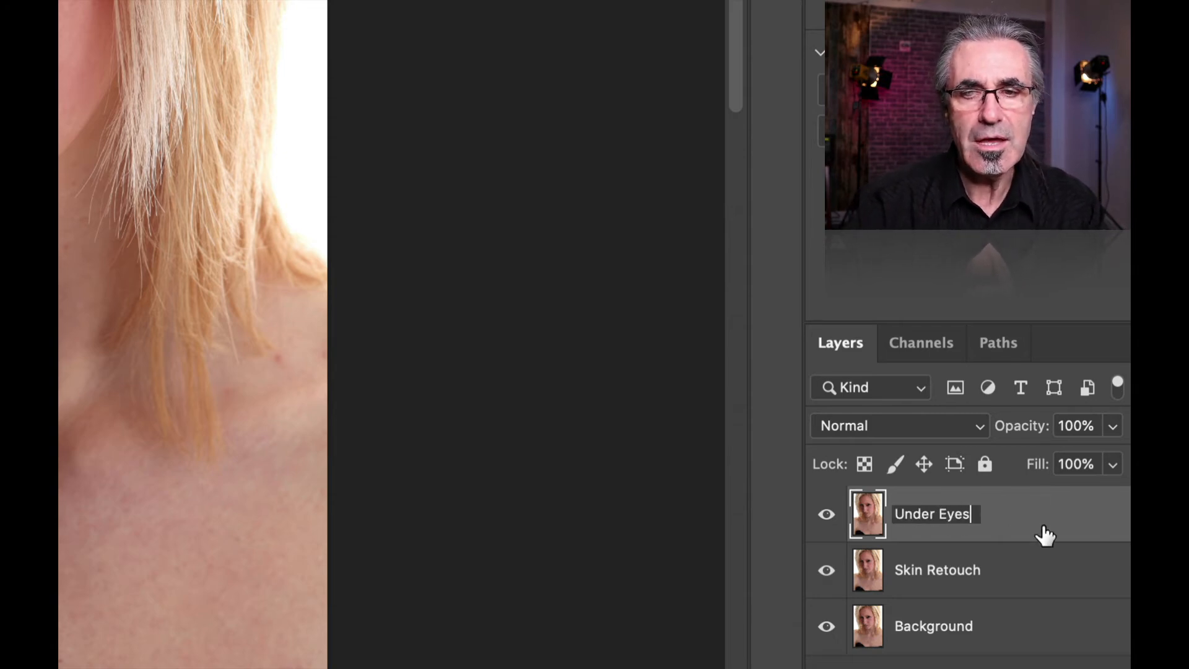
pyautogui.press('Return')
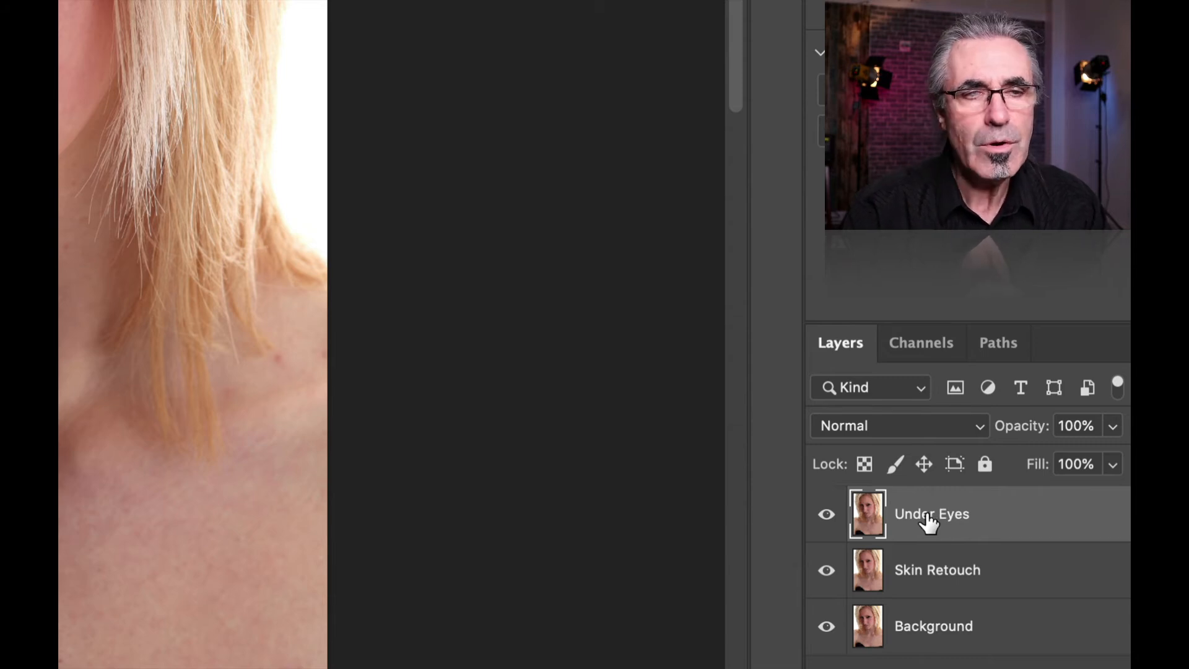
# Step: Switch to the Patch tool for retouching the dark skin under the eyes on the Under Eyes layer
pyautogui.scroll(-3, 571, 316)
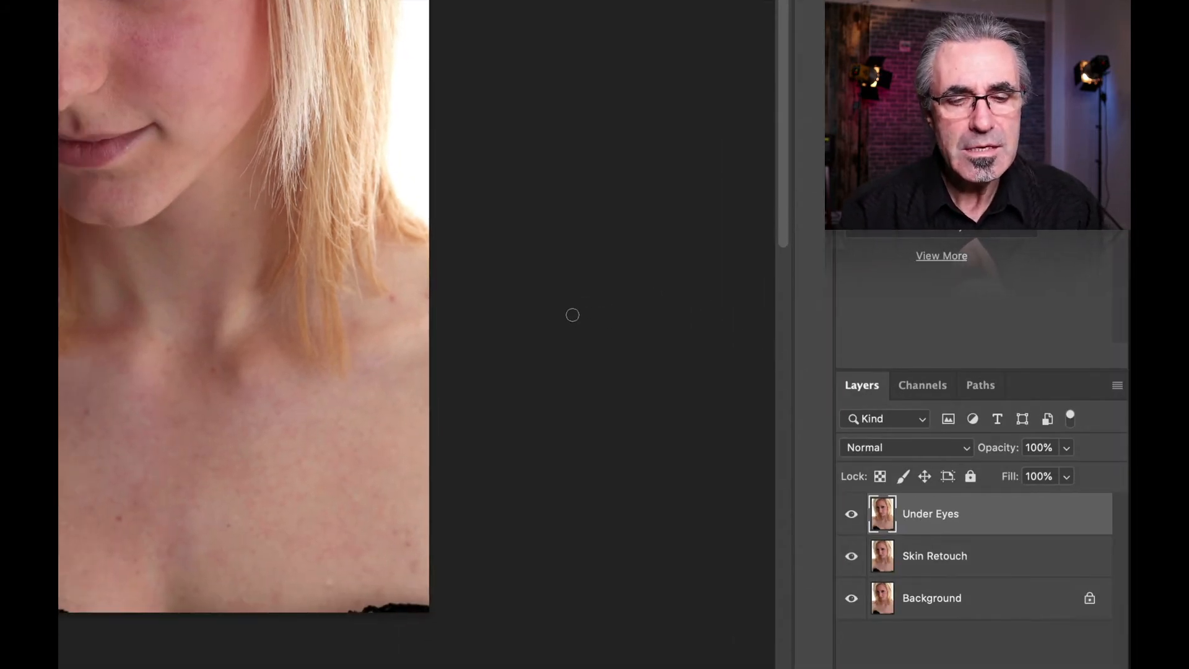
pyautogui.hscroll(-3, 546, 278)
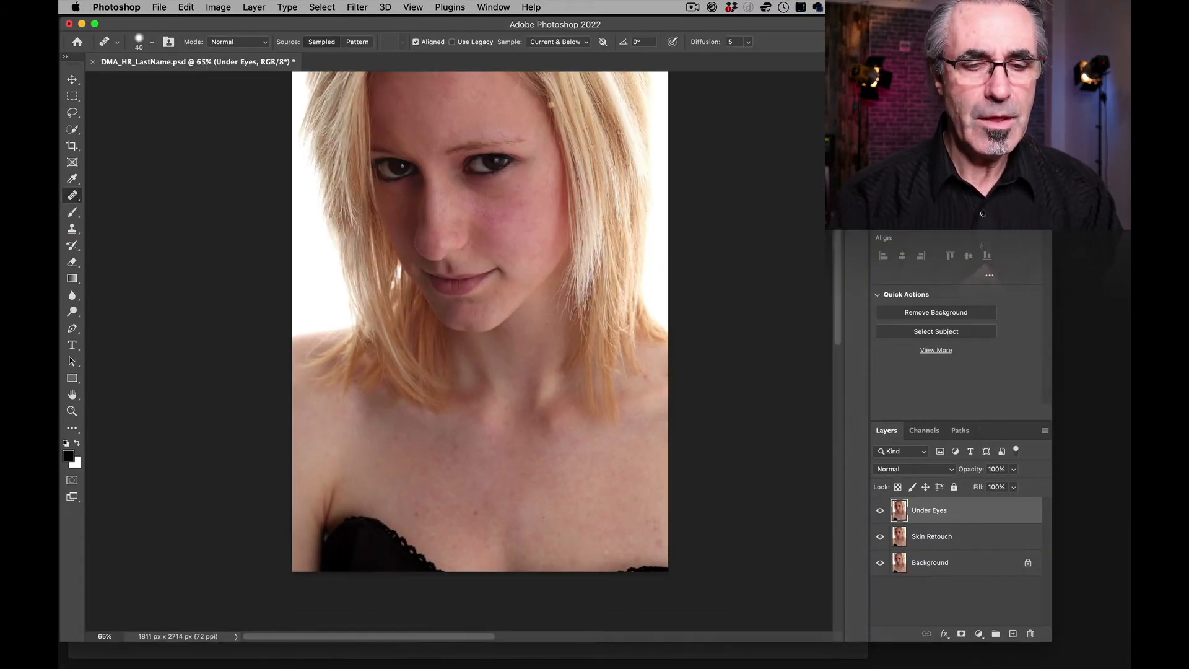
pyautogui.press('super+space')
pyautogui.moveTo(515, 140)
pyautogui.mouseDown()
pyautogui.moveTo(581, 225)
pyautogui.moveTo(571, 230)
pyautogui.mouseUp()
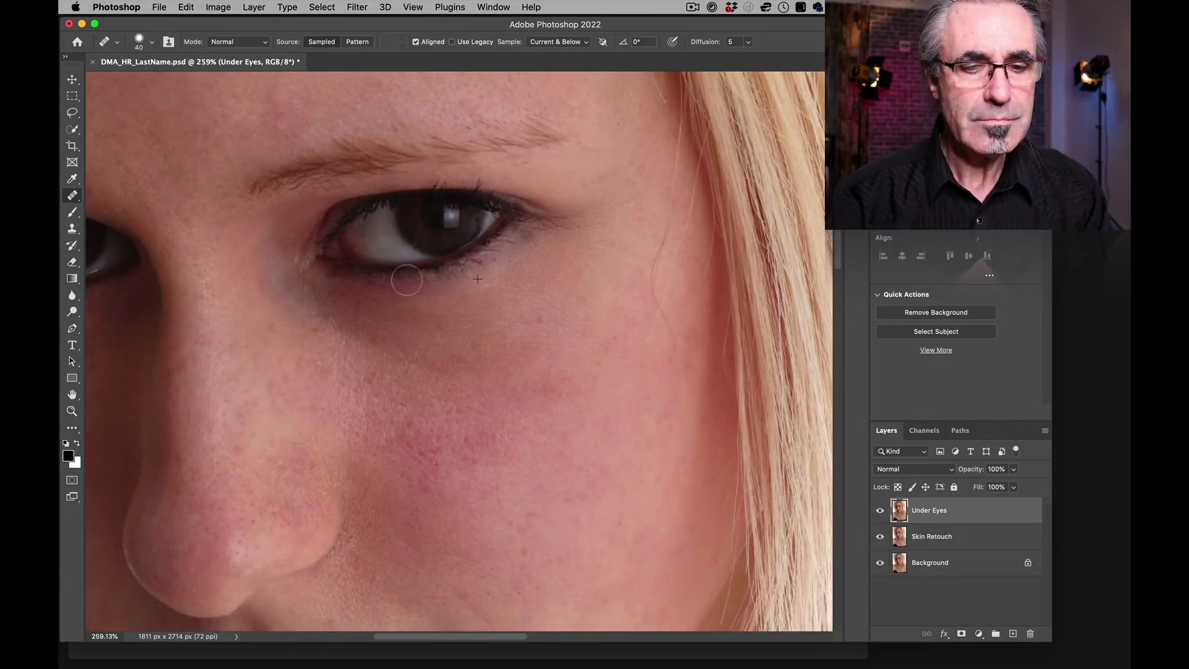
pyautogui.moveTo(406, 280); pyautogui.dragTo(626, 313)
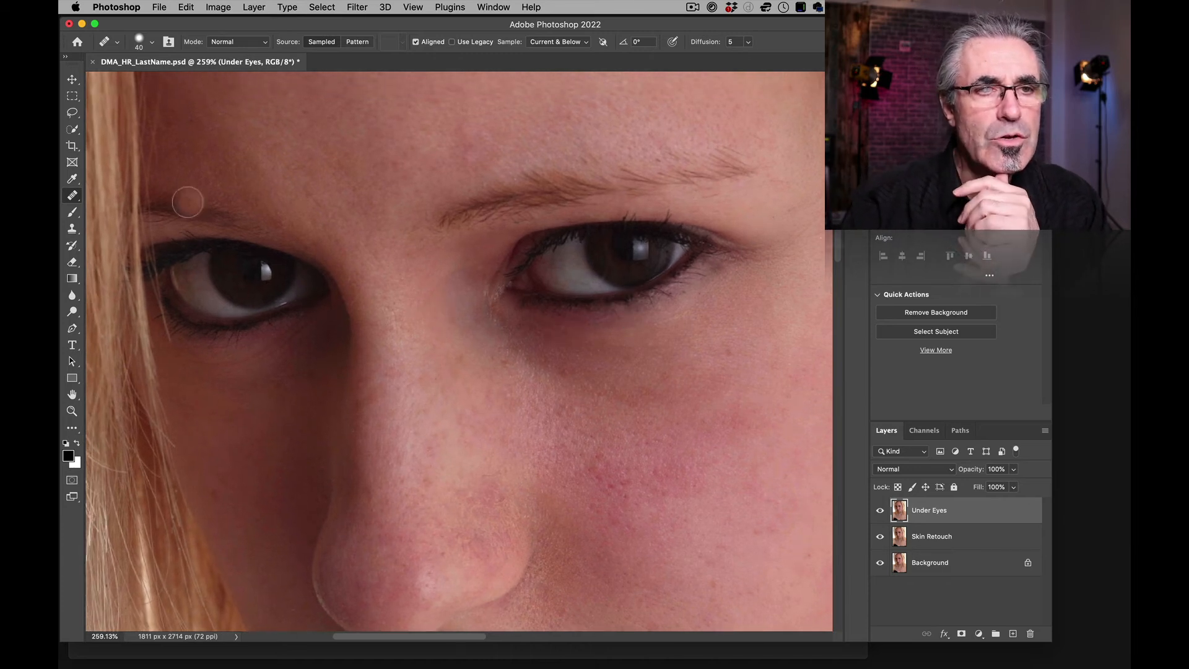
pyautogui.click(79, 199)
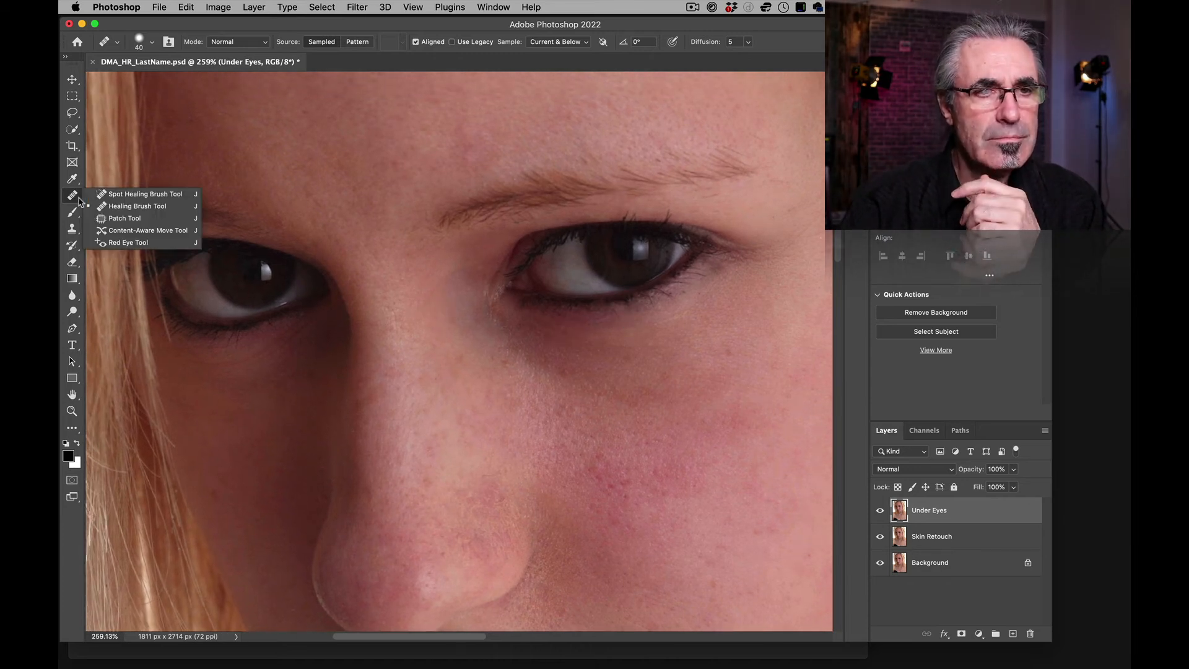
pyautogui.click(124, 218)
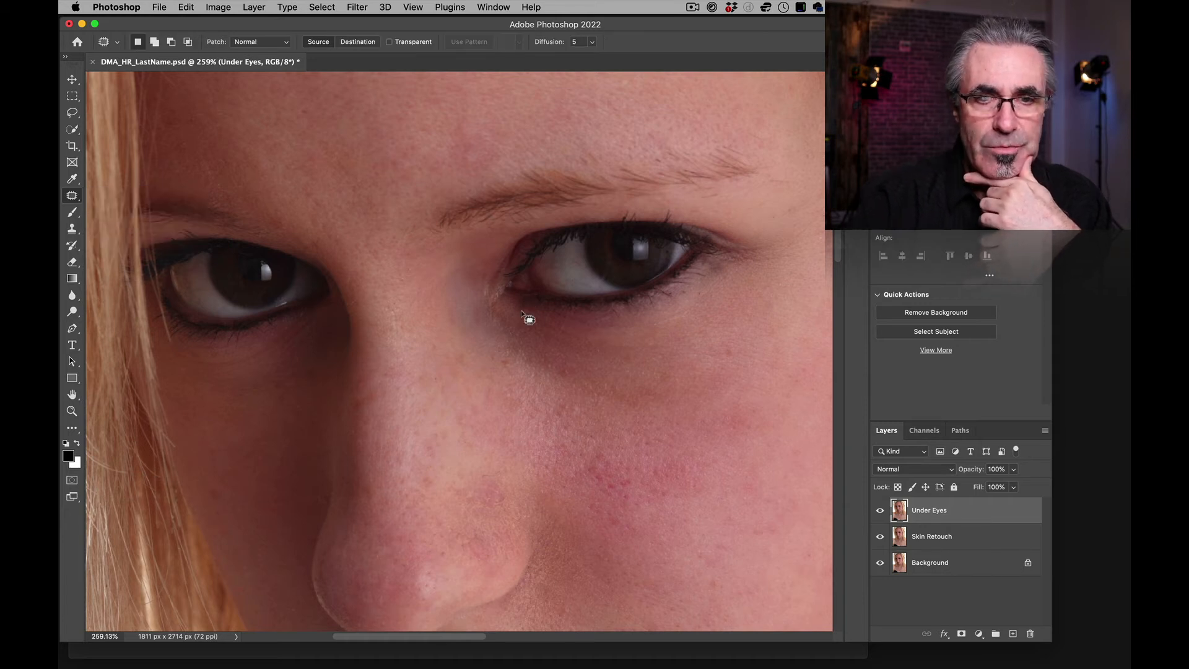
# Step: Try to patch the dark area under the brighter-lit eye, including its inner corner, with cheek skin from just below, and deselect
pyautogui.moveTo(539, 319)
pyautogui.mouseDown()
pyautogui.moveTo(495, 300)
pyautogui.moveTo(475, 254)
pyautogui.moveTo(445, 262)
pyautogui.moveTo(434, 293)
pyautogui.moveTo(459, 347)
pyautogui.moveTo(550, 400)
pyautogui.moveTo(655, 424)
pyautogui.moveTo(706, 417)
pyautogui.moveTo(729, 393)
pyautogui.moveTo(733, 353)
pyautogui.moveTo(705, 325)
pyautogui.moveTo(538, 327)
pyautogui.mouseUp()
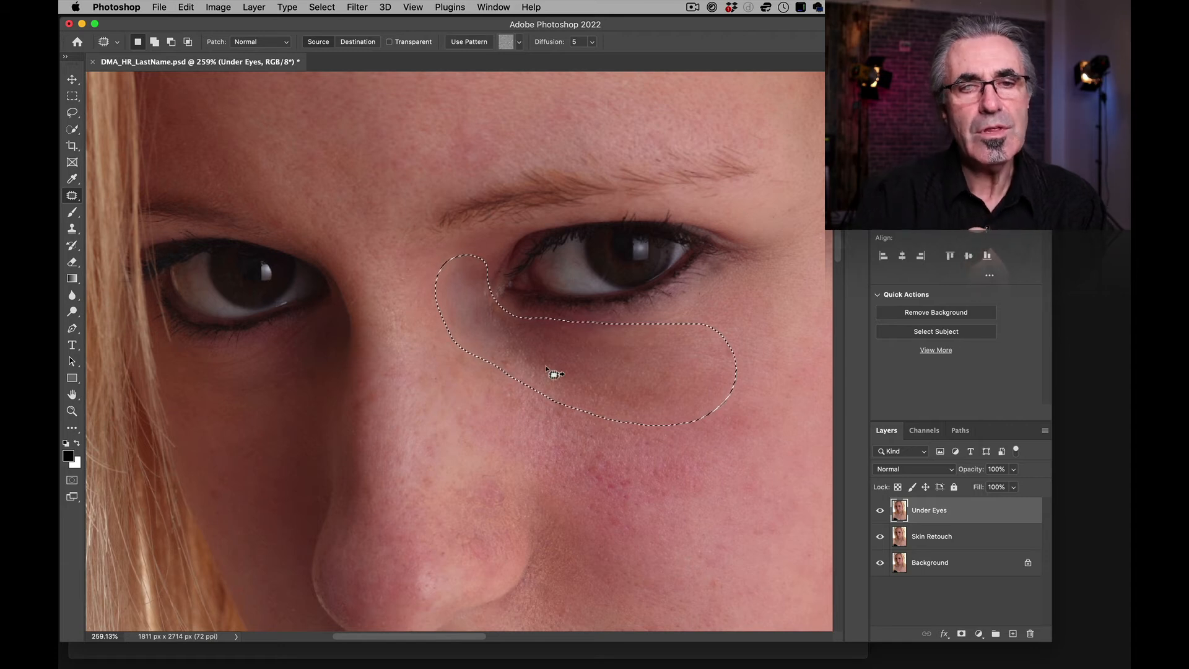
pyautogui.moveTo(596, 383); pyautogui.dragTo(588, 427)
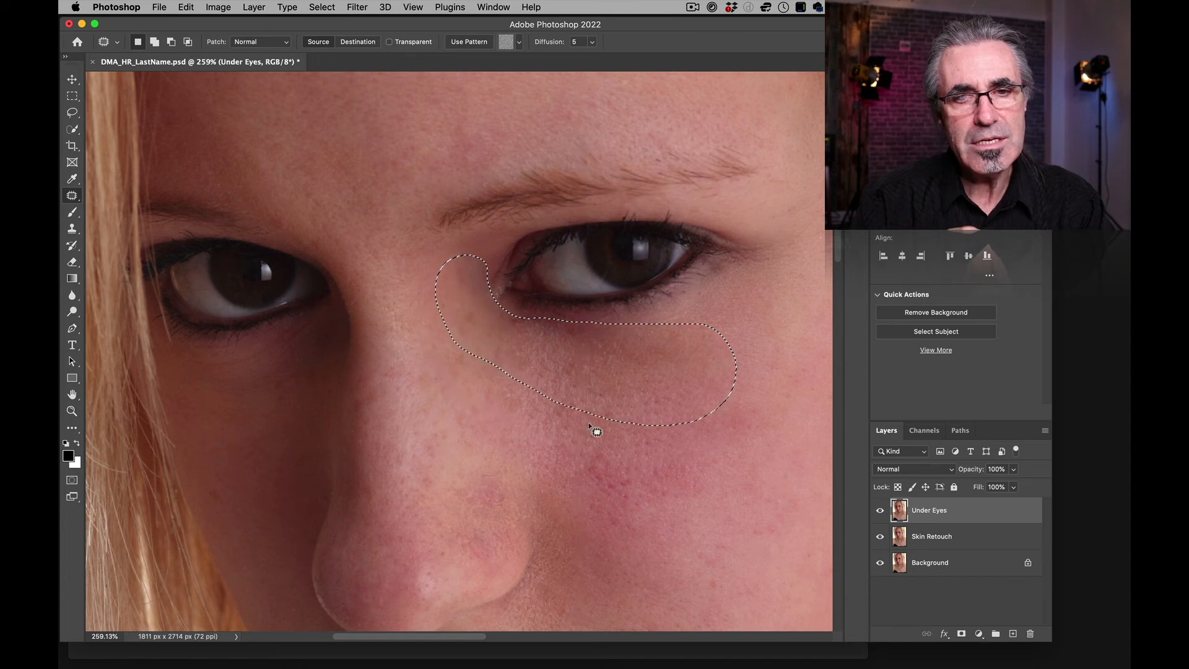
pyautogui.press('super+d')
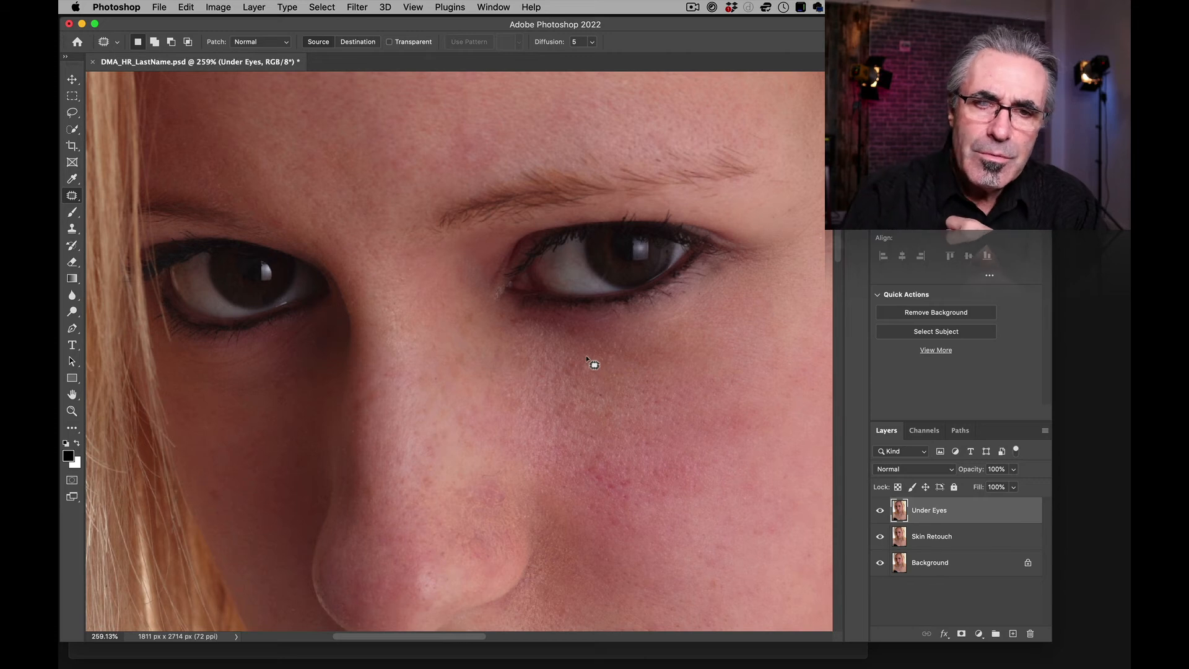
# Step: Undo the patch under the brighter-lit eye
pyautogui.moveTo(640, 386); pyautogui.dragTo(559, 384)
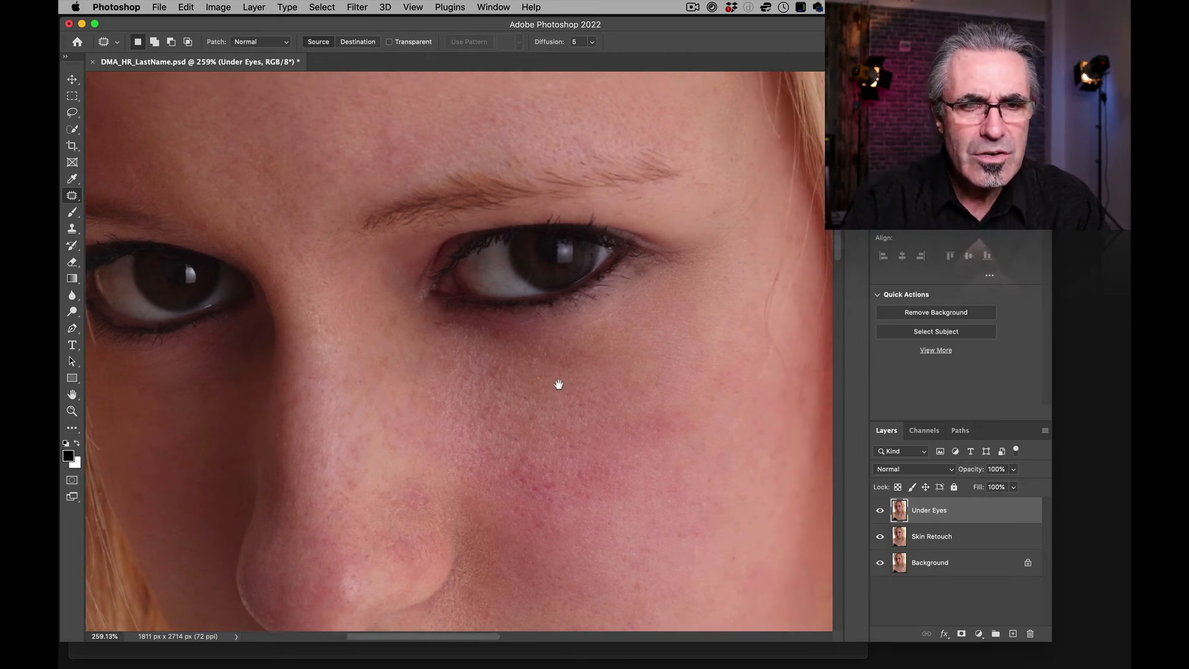
pyautogui.press('super+z')
pyautogui.press('super+z')
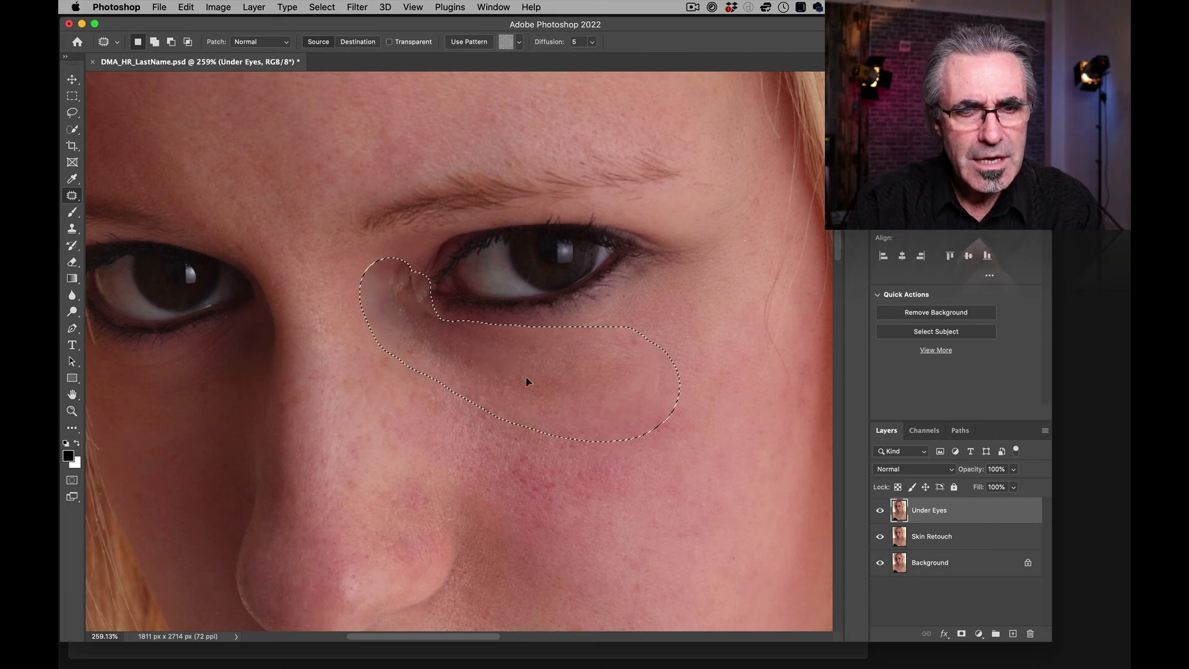
# Step: Try patching the dark area under the brighter-lit eye with brighter skin from the outer cheek, deselect, and undo the patch
pyautogui.moveTo(526, 376); pyautogui.dragTo(660, 453)
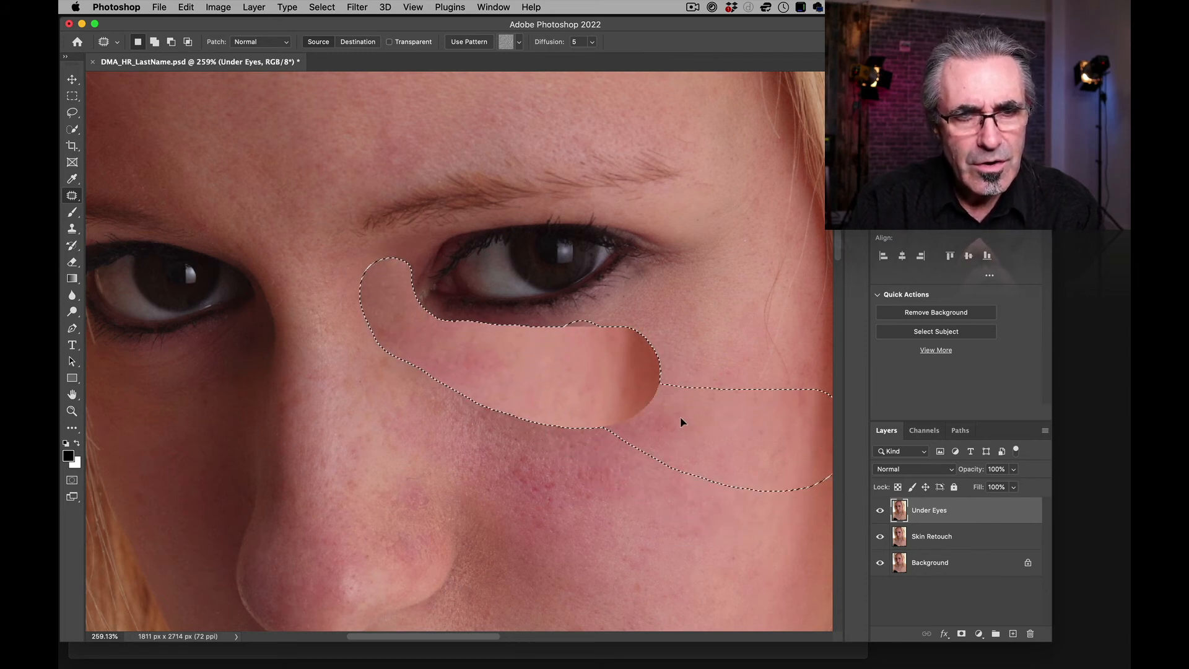
pyautogui.press('super+d')
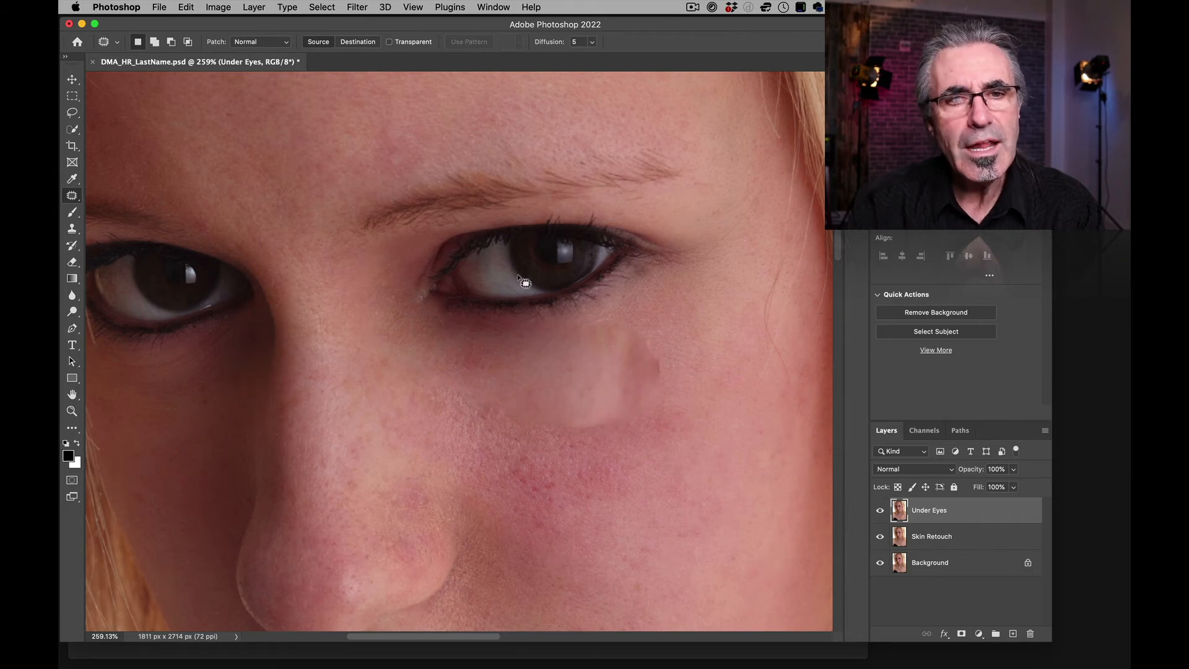
pyautogui.press('super+z')
pyautogui.press('super+z')
pyautogui.press('super+z')
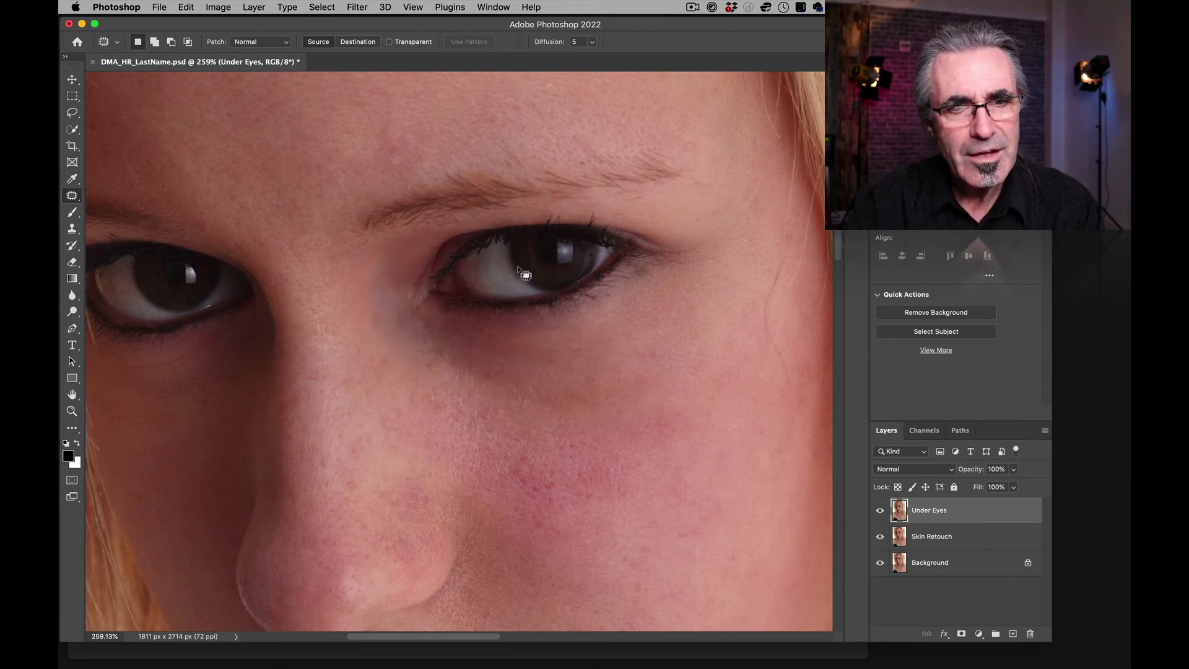
# Step: Patch the dark inner corner and the area just below the brighter-lit eye with nearby skin of similar tone, deselecting after each patch
pyautogui.moveTo(389, 265)
pyautogui.mouseDown()
pyautogui.moveTo(364, 273)
pyautogui.moveTo(372, 324)
pyautogui.mouseUp()
pyautogui.moveTo(433, 374)
pyautogui.mouseDown()
pyautogui.moveTo(548, 408)
pyautogui.moveTo(576, 410)
pyautogui.moveTo(595, 391)
pyautogui.moveTo(536, 329)
pyautogui.moveTo(457, 316)
pyautogui.mouseUp()
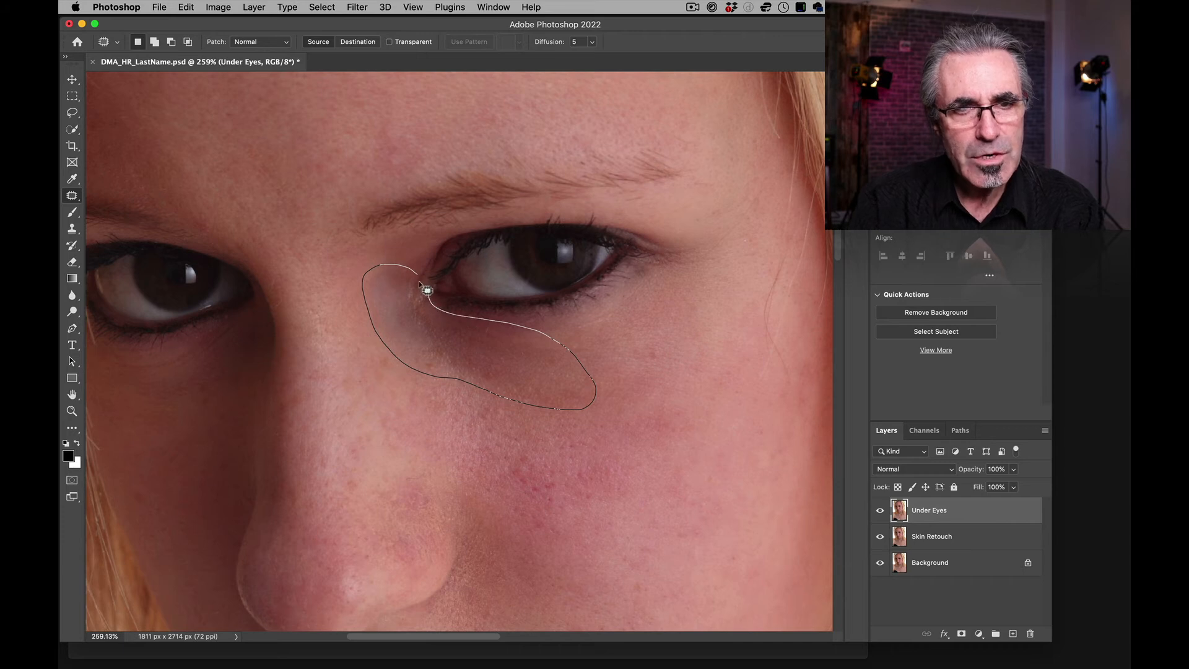
pyautogui.moveTo(421, 280); pyautogui.dragTo(422, 285)
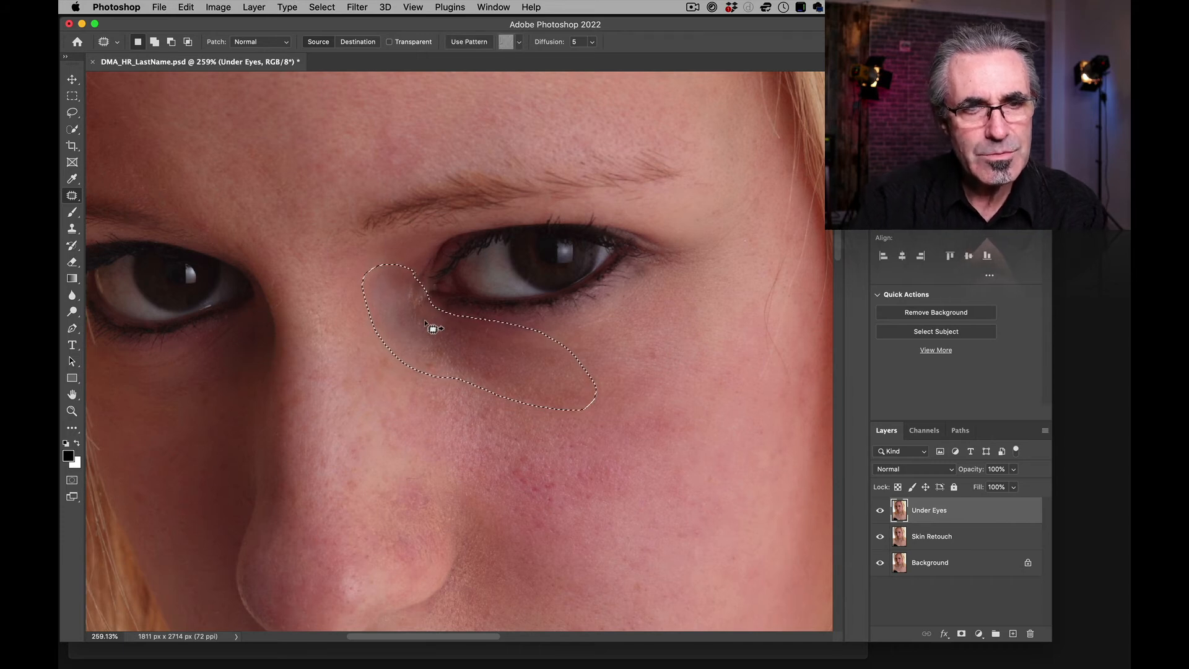
pyautogui.moveTo(447, 353); pyautogui.dragTo(400, 391)
pyautogui.press('super+d')
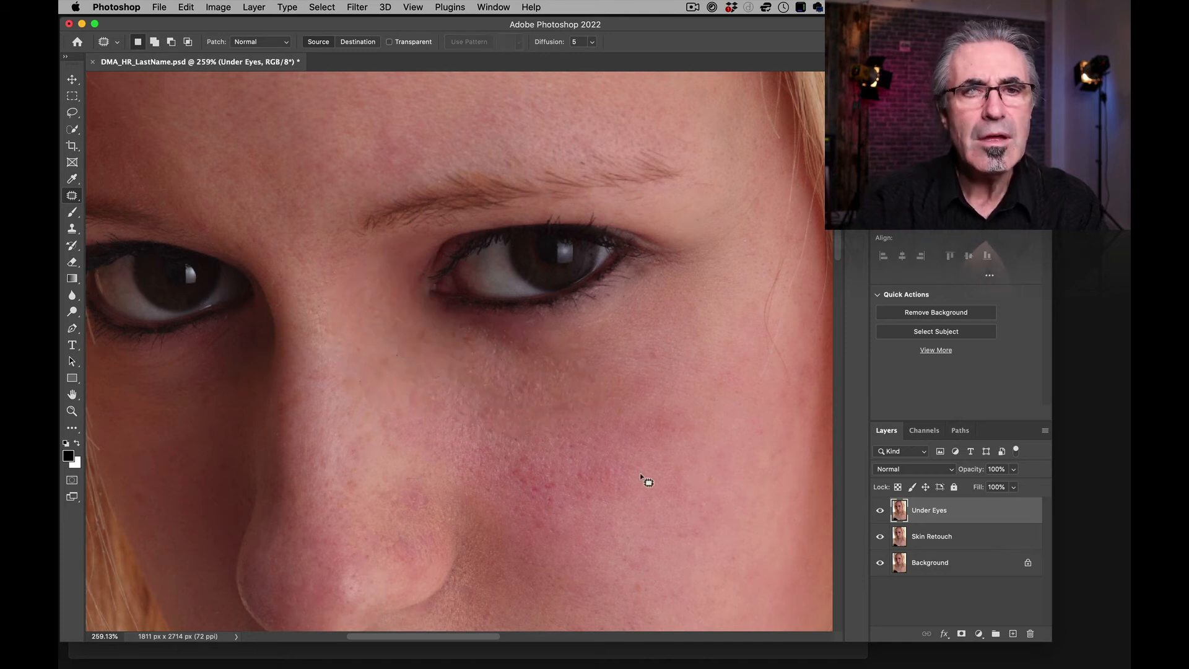
pyautogui.moveTo(497, 322)
pyautogui.mouseDown()
pyautogui.moveTo(457, 341)
pyautogui.moveTo(481, 360)
pyautogui.moveTo(516, 360)
pyautogui.moveTo(533, 346)
pyautogui.moveTo(517, 333)
pyautogui.moveTo(607, 345)
pyautogui.mouseUp()
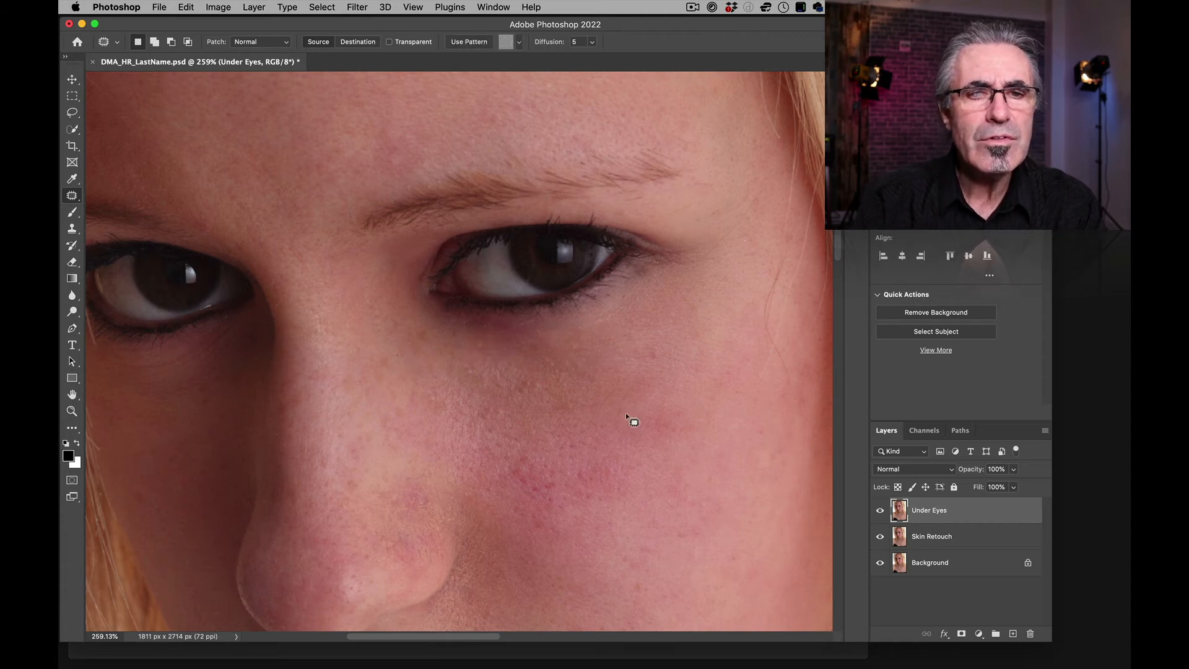
pyautogui.press('super+d')
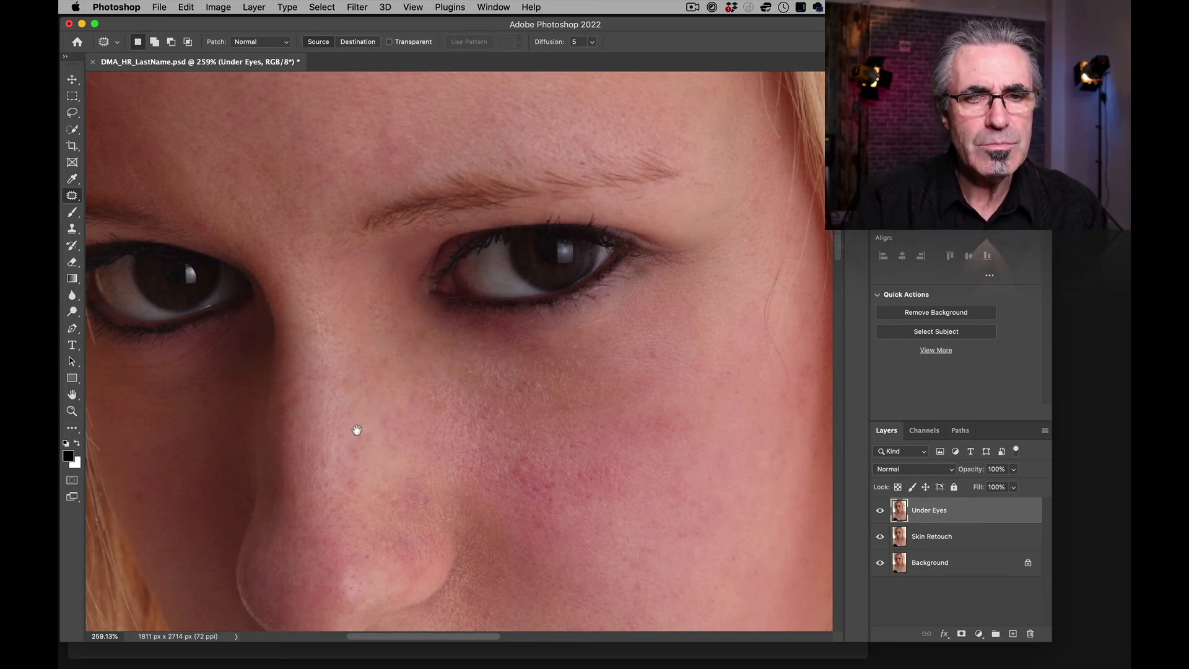
# Step: Patch the dark skin under the shaded eye and beside the nose bridge with skin from just below, deselecting after each patch
pyautogui.moveTo(357, 429); pyautogui.dragTo(444, 322)
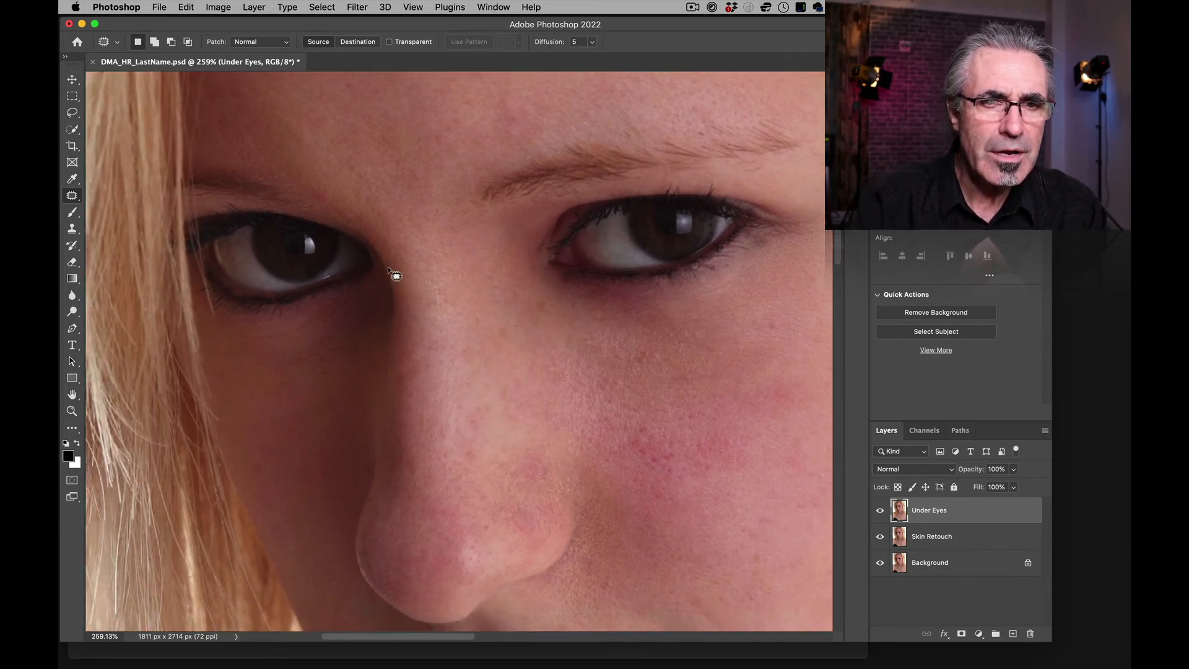
pyautogui.moveTo(387, 267)
pyautogui.mouseDown()
pyautogui.moveTo(391, 323)
pyautogui.moveTo(354, 364)
pyautogui.moveTo(296, 380)
pyautogui.moveTo(252, 359)
pyautogui.mouseUp()
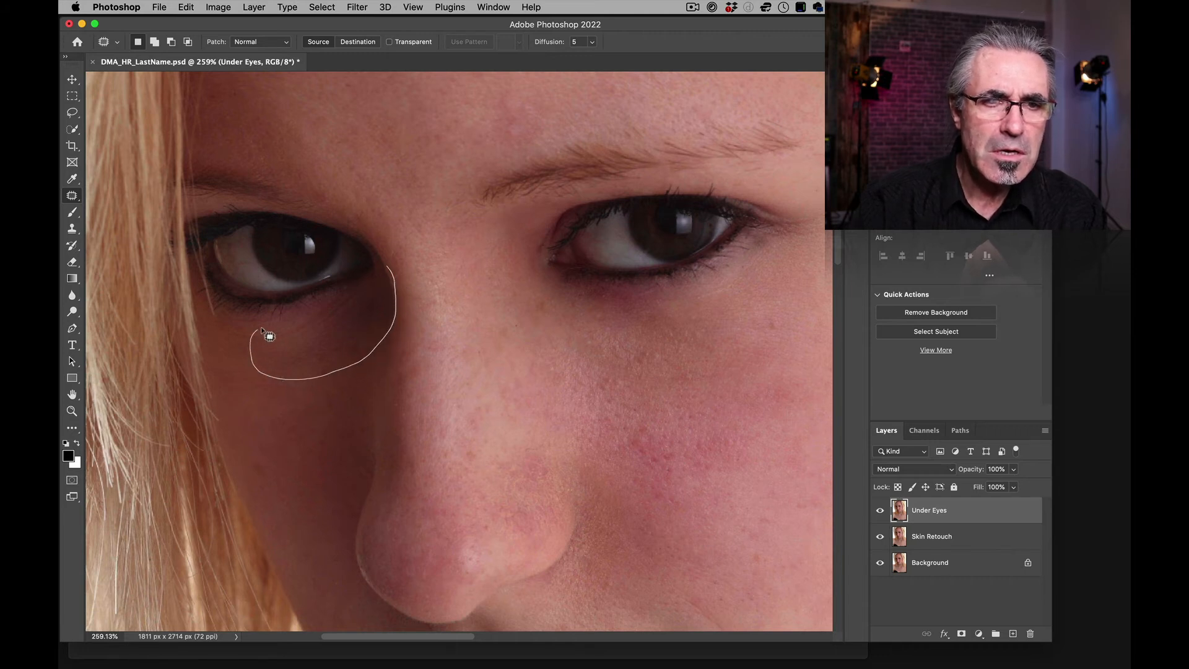
pyautogui.moveTo(306, 316); pyautogui.dragTo(383, 273)
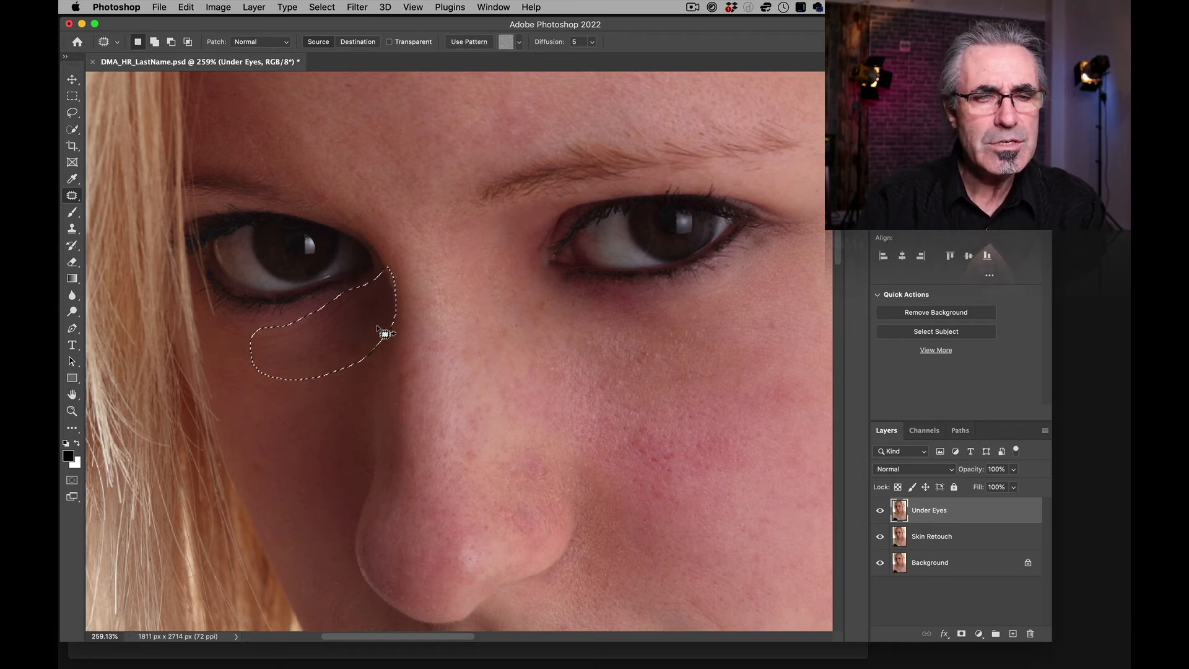
pyautogui.moveTo(377, 328); pyautogui.dragTo(373, 389)
pyautogui.press('super+d')
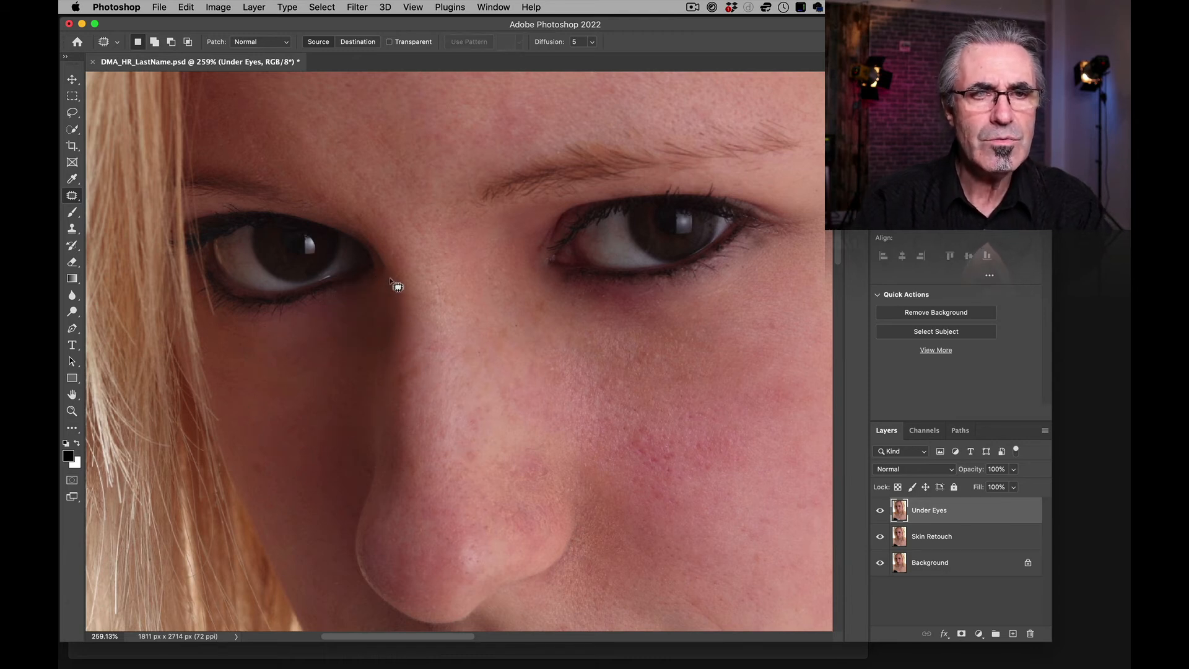
pyautogui.moveTo(389, 317)
pyautogui.mouseDown()
pyautogui.moveTo(392, 340)
pyautogui.moveTo(402, 320)
pyautogui.moveTo(393, 314)
pyautogui.moveTo(395, 353)
pyautogui.mouseUp()
pyautogui.press('super+d')
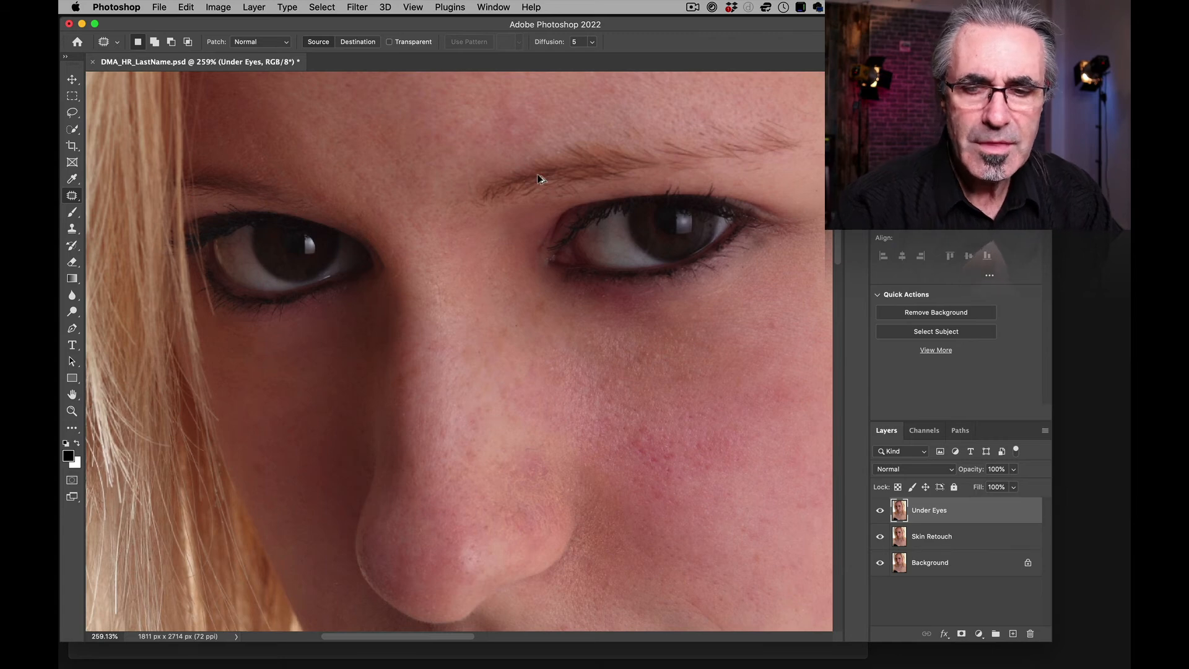
# Step: Set the Under Eyes layer's opacity to 40% and compare the under-eye area with the layer hidden and shown
pyautogui.press('super+1')
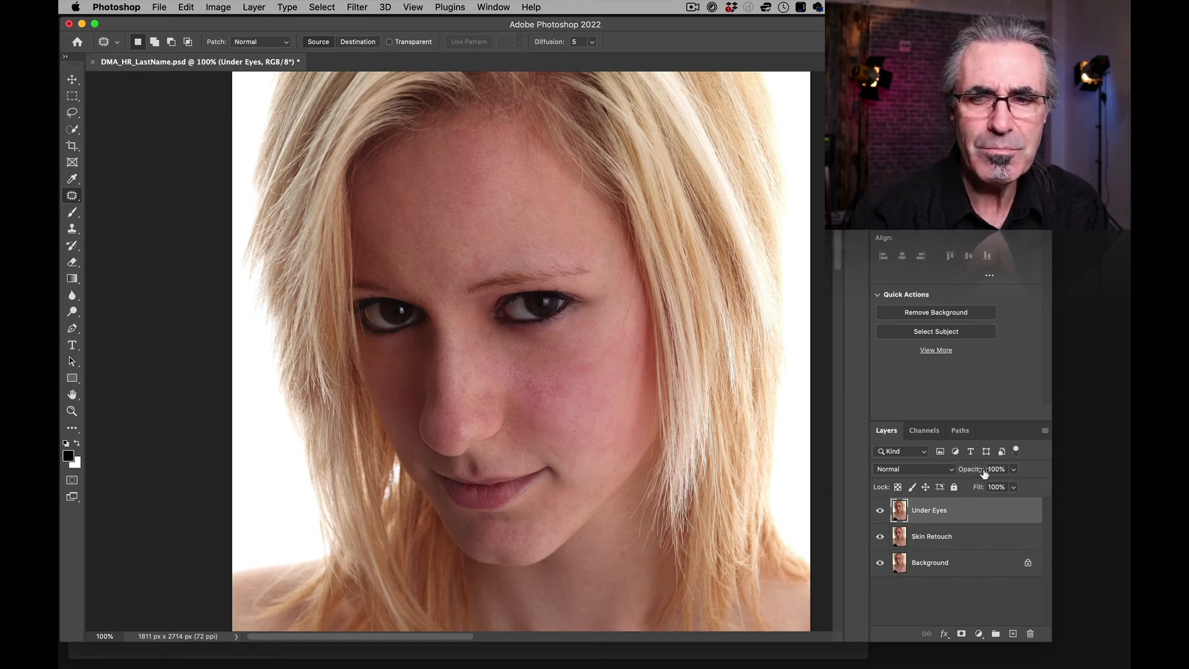
pyautogui.press('super+equal')
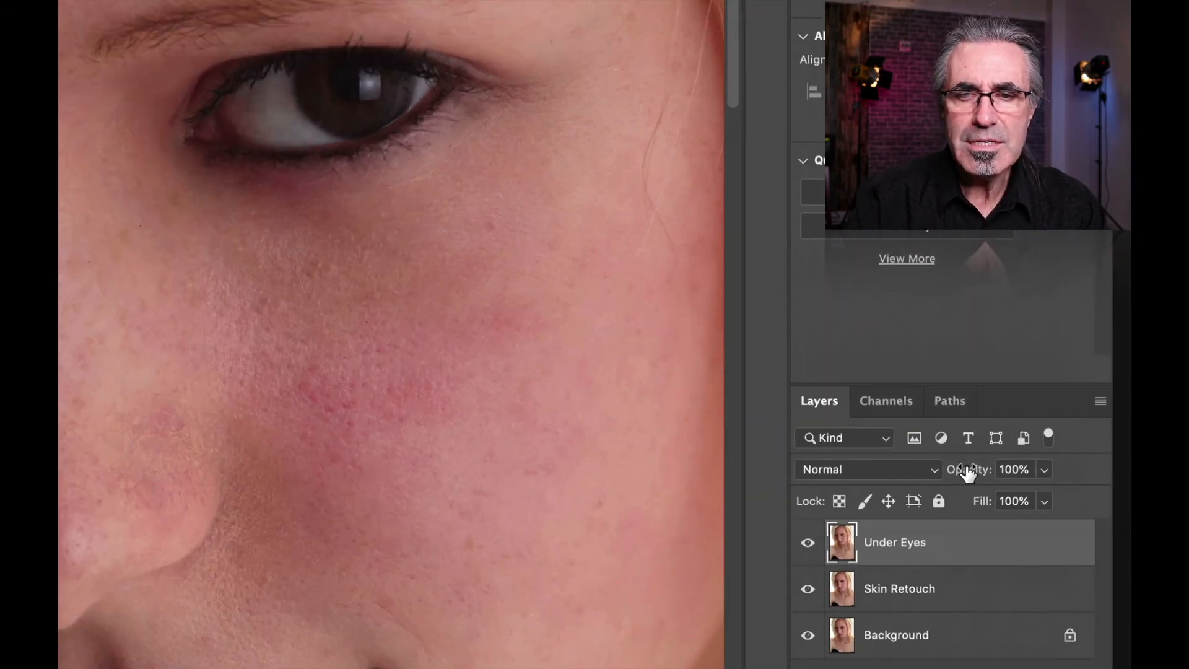
pyautogui.moveTo(968, 472)
pyautogui.mouseDown()
pyautogui.moveTo(938, 483)
pyautogui.moveTo(961, 477)
pyautogui.mouseUp()
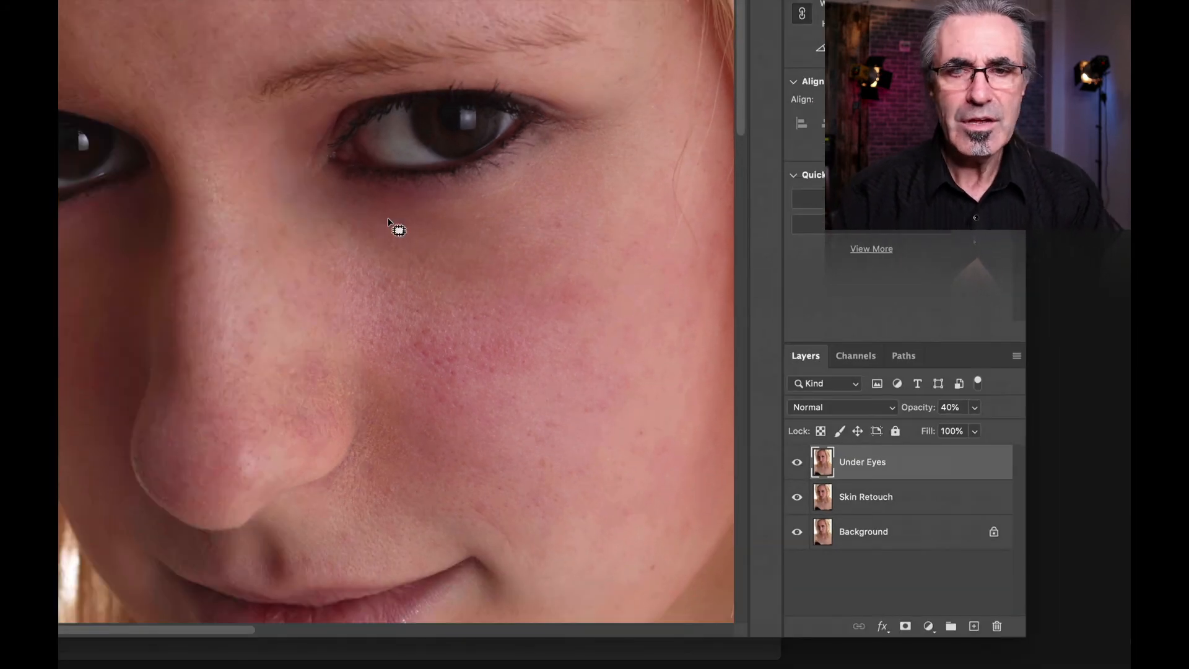
pyautogui.click(797, 468)
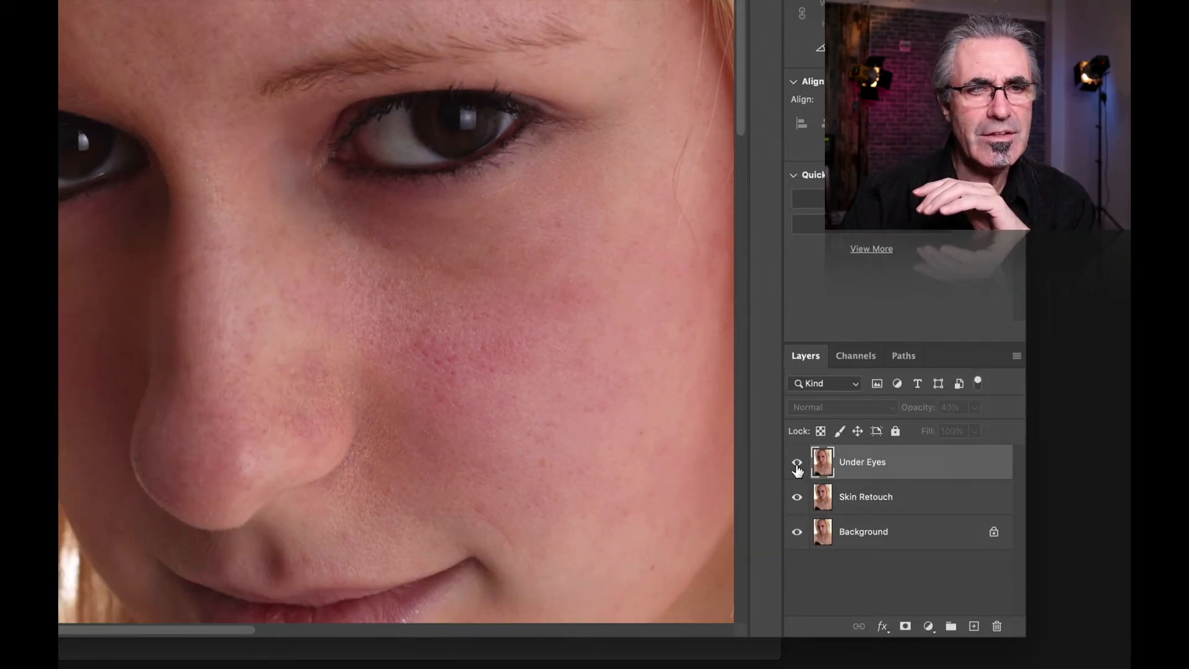
pyautogui.click(797, 463)
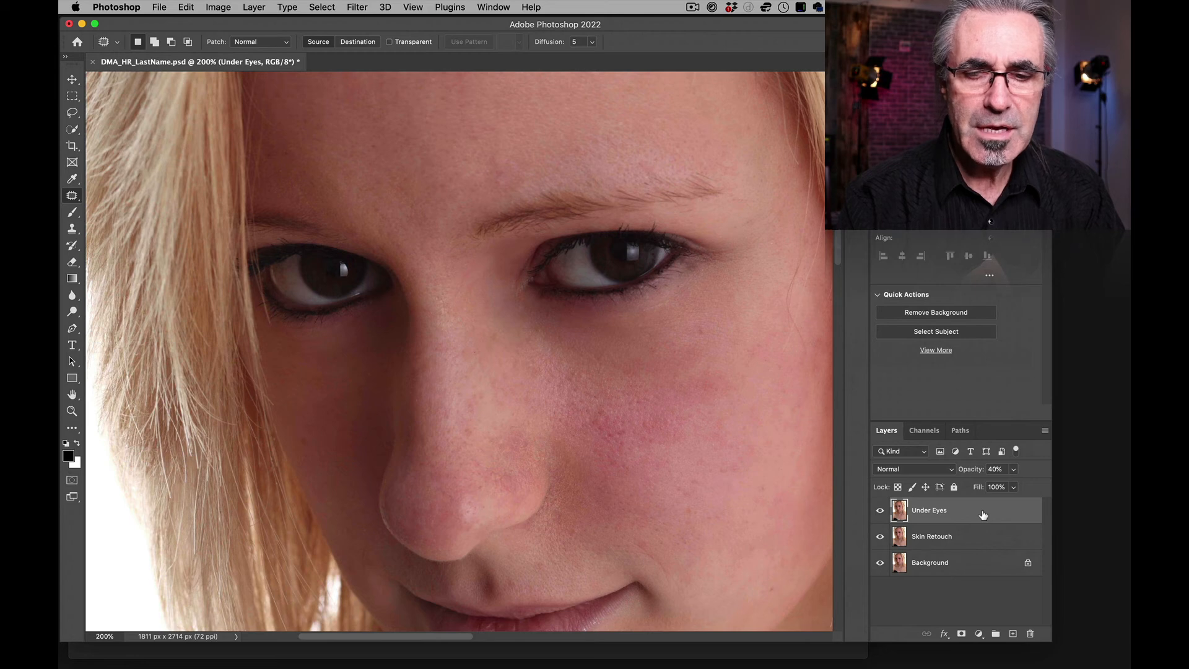
# Step: View the whole portrait and compare the original Background layer alone with all retouch layers shown
pyautogui.press('super+0')
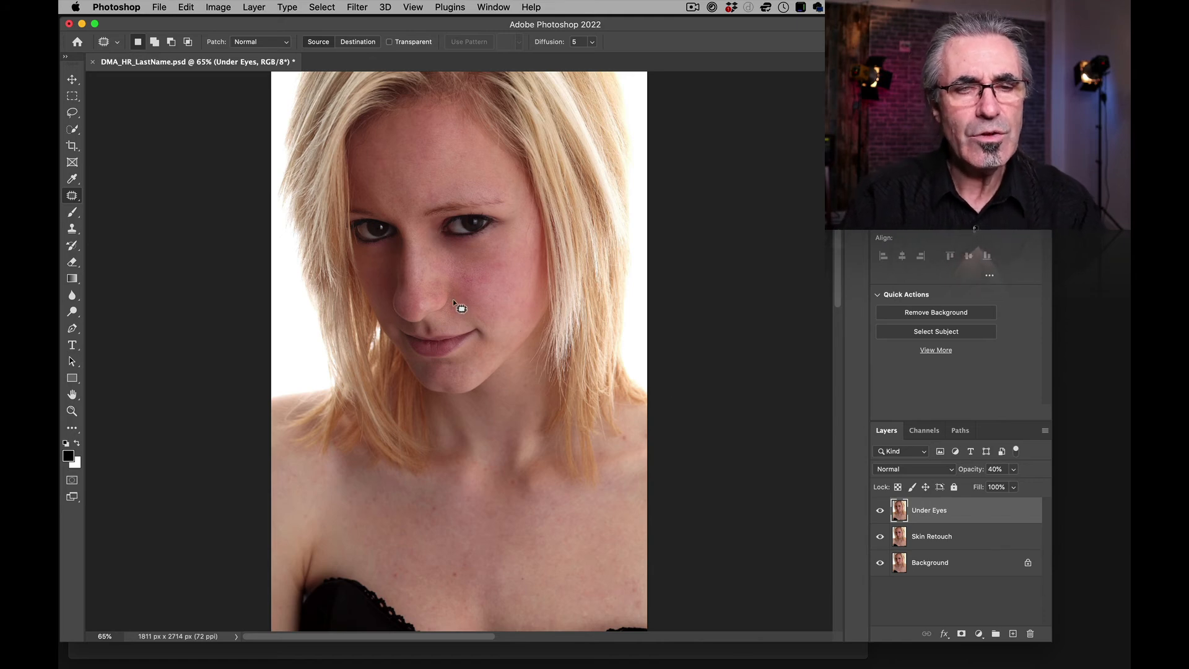
pyautogui.press('z')
pyautogui.moveTo(474, 322); pyautogui.dragTo(432, 335)
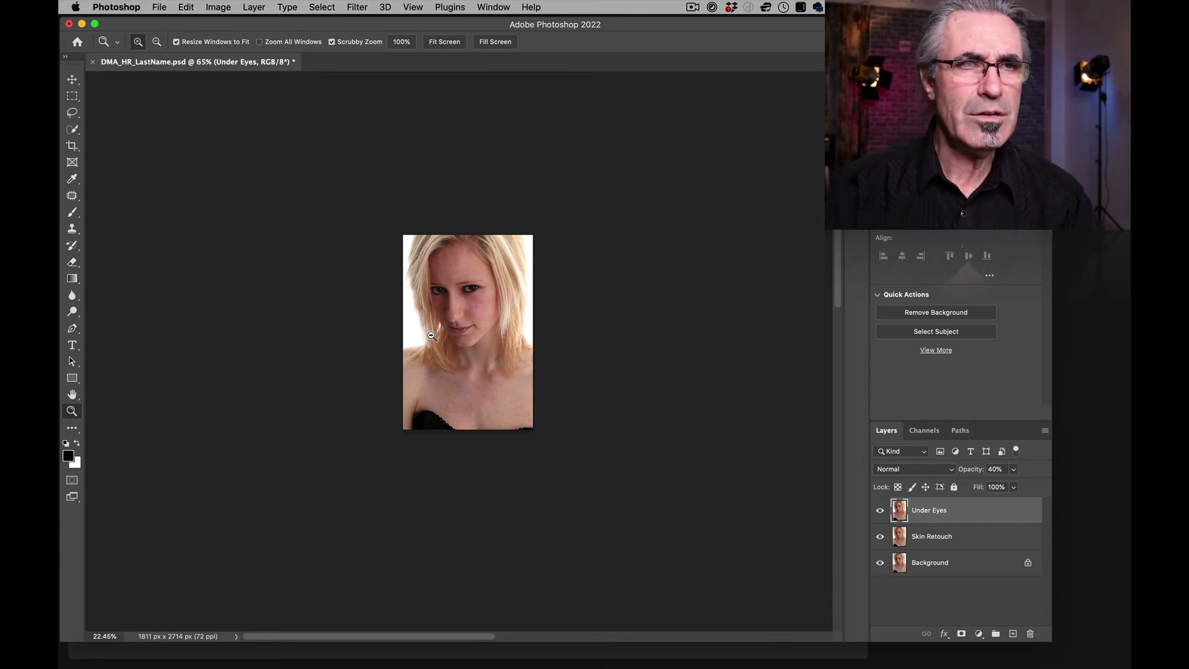
pyautogui.moveTo(432, 335); pyautogui.dragTo(483, 345)
pyautogui.press('j')
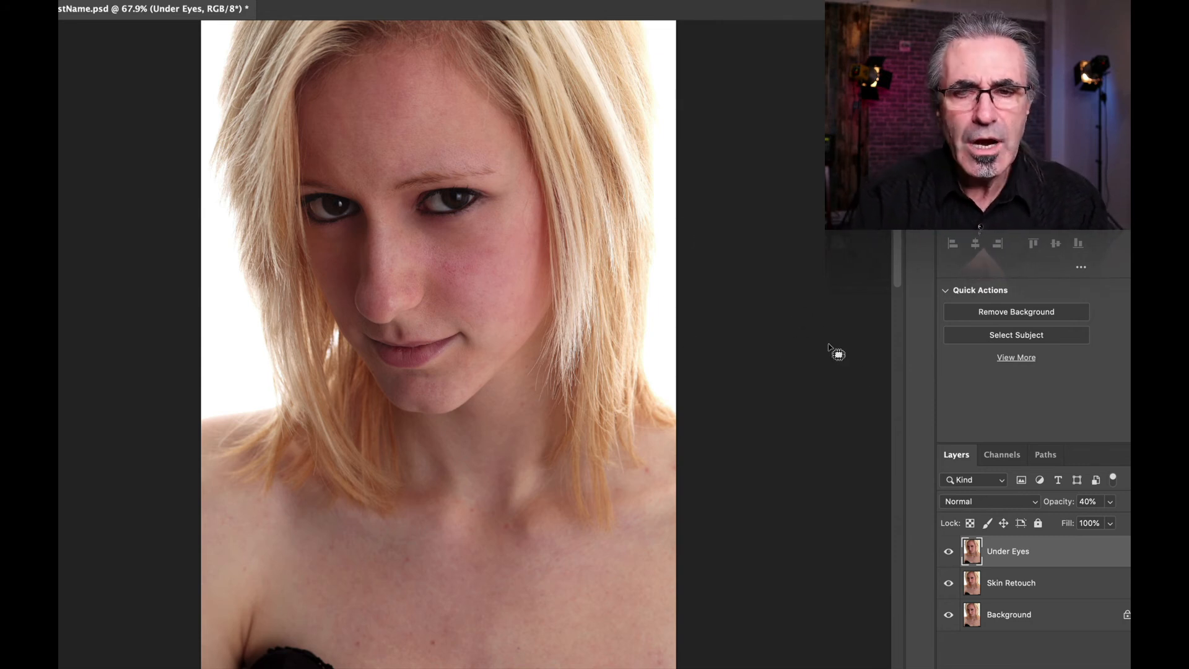
pyautogui.keyDown('alt'); pyautogui.click(947, 616); pyautogui.keyUp('alt')
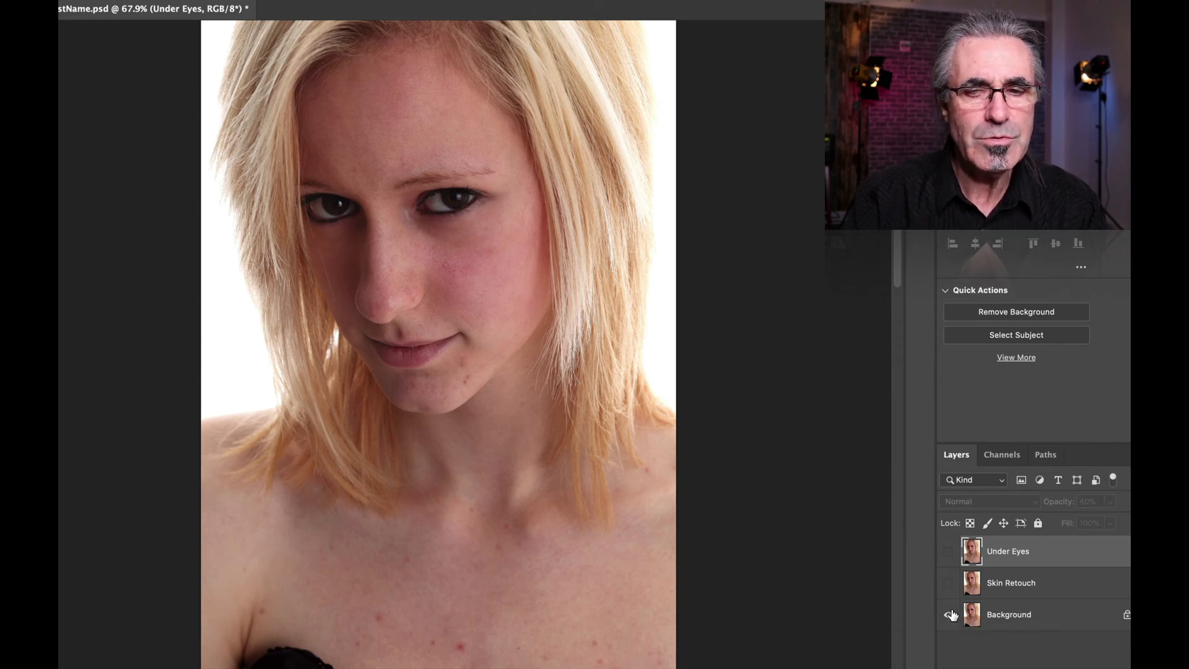
pyautogui.keyDown('alt'); pyautogui.click(949, 616); pyautogui.keyUp('alt')
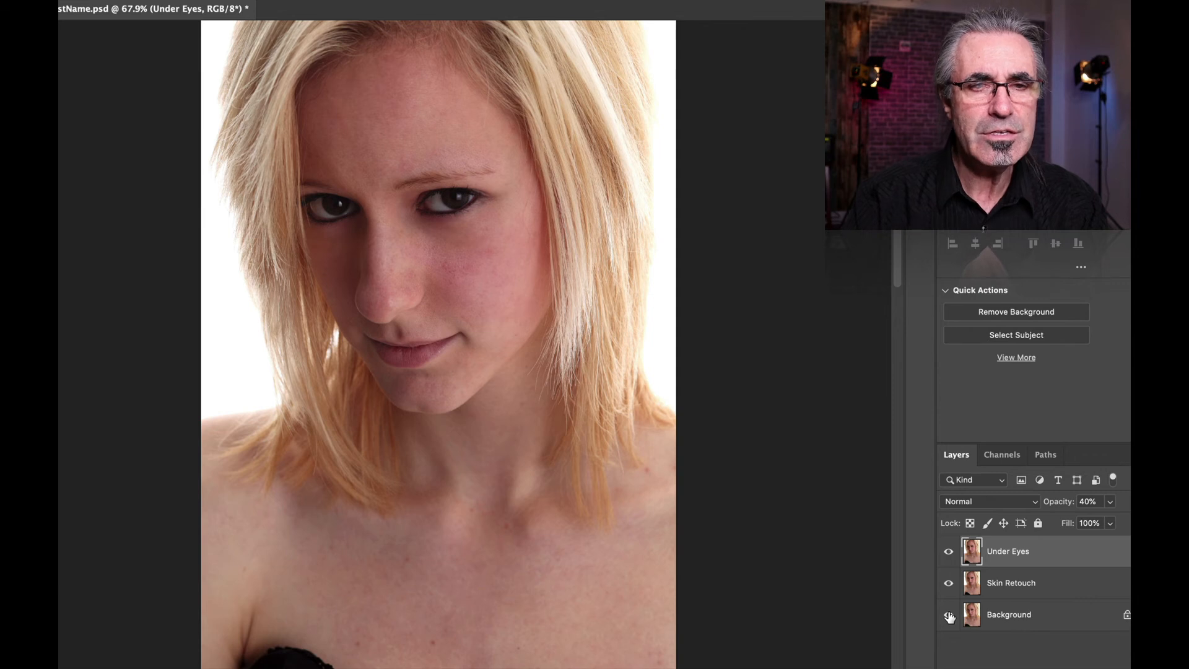
pyautogui.keyDown('alt'); pyautogui.click(948, 616); pyautogui.keyUp('alt')
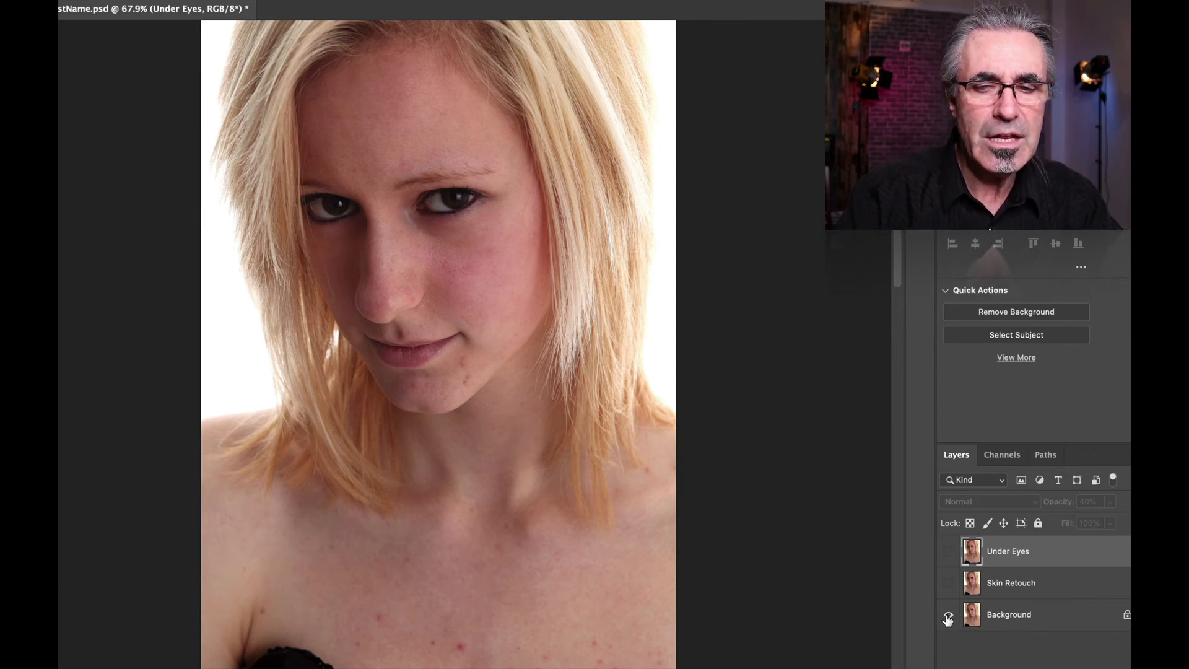
pyautogui.keyDown('alt'); pyautogui.click(948, 617); pyautogui.keyUp('alt')
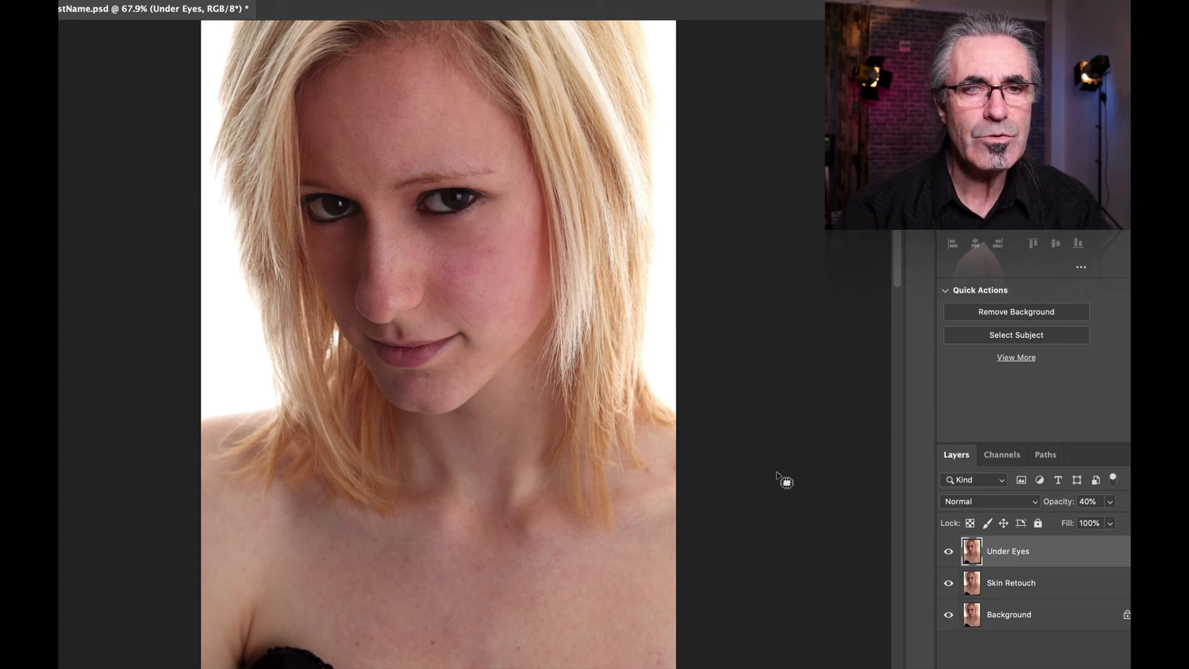
pyautogui.keyDown('alt'); pyautogui.click(948, 614); pyautogui.keyUp('alt')
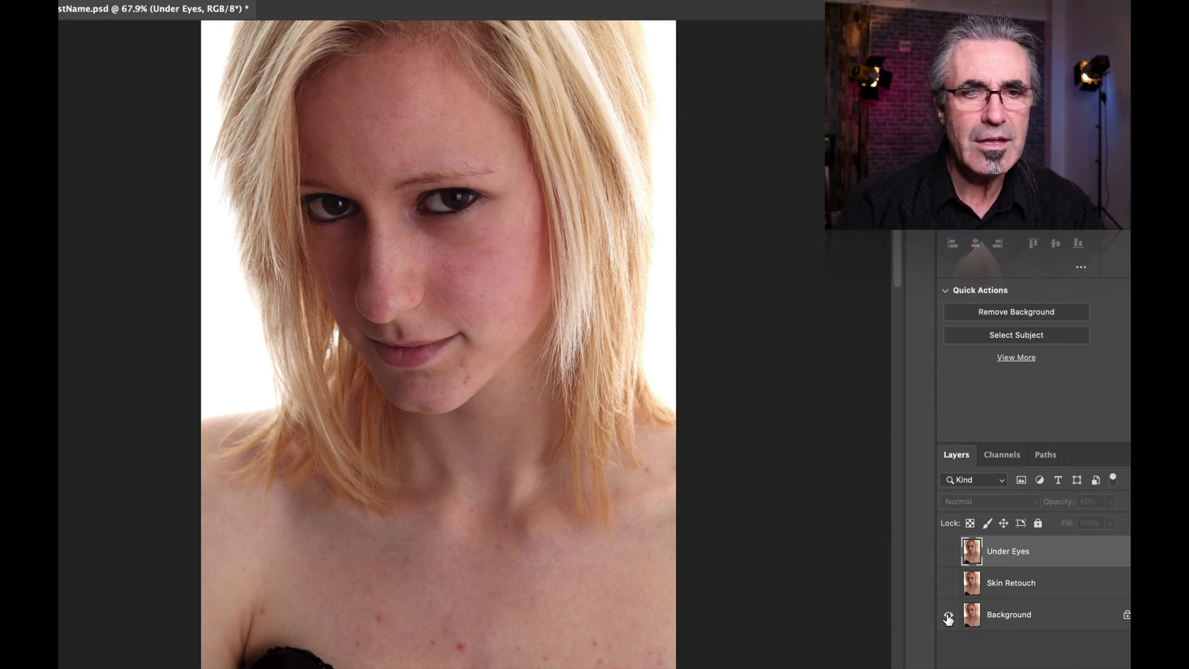
pyautogui.keyDown('alt'); pyautogui.click(948, 614); pyautogui.keyUp('alt')
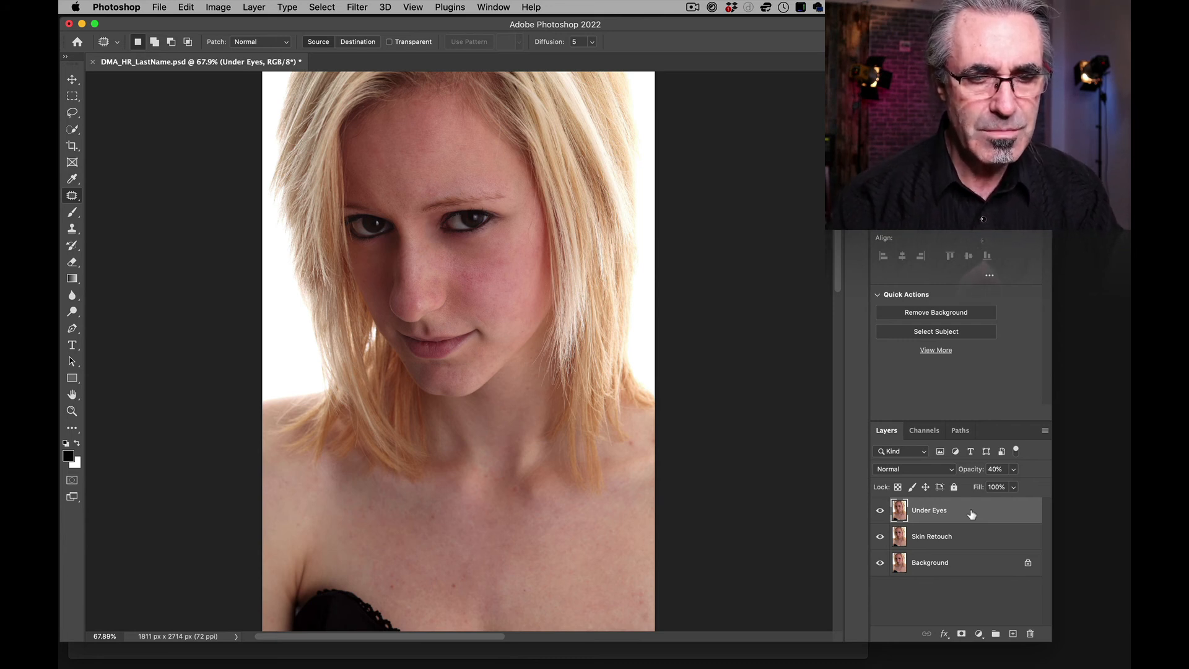
# Step: Stamp all visible layers into a new layer on top and rename it Skin Smoothing
pyautogui.press('super+alt+shift+e')
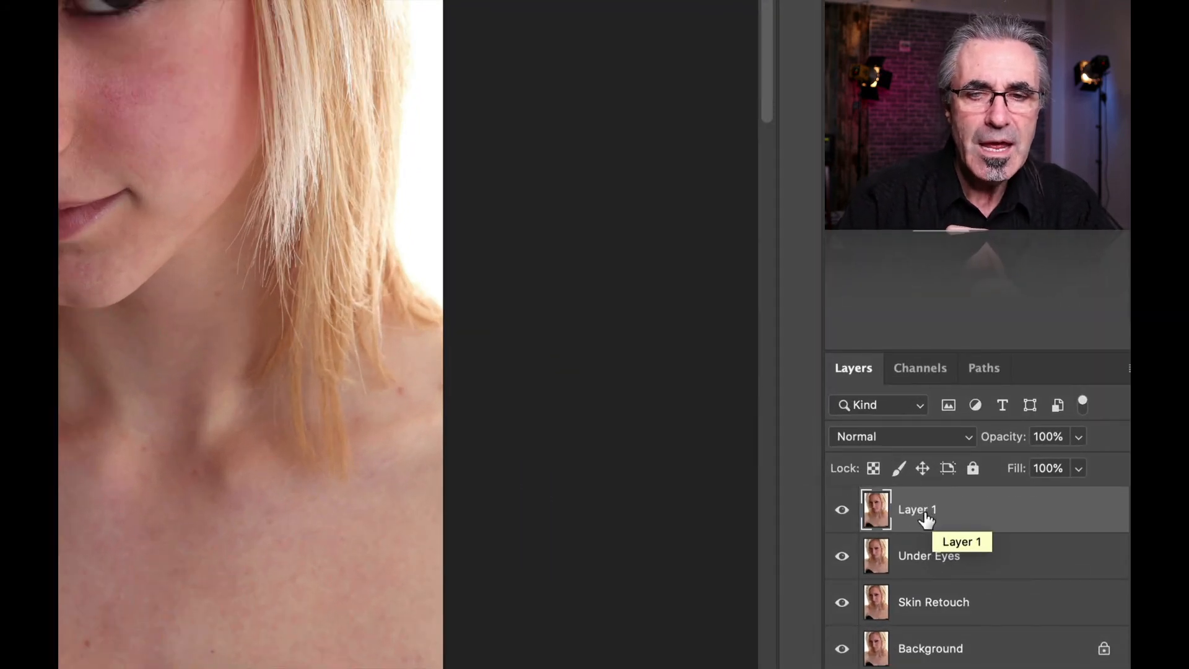
pyautogui.doubleClick(915, 511)
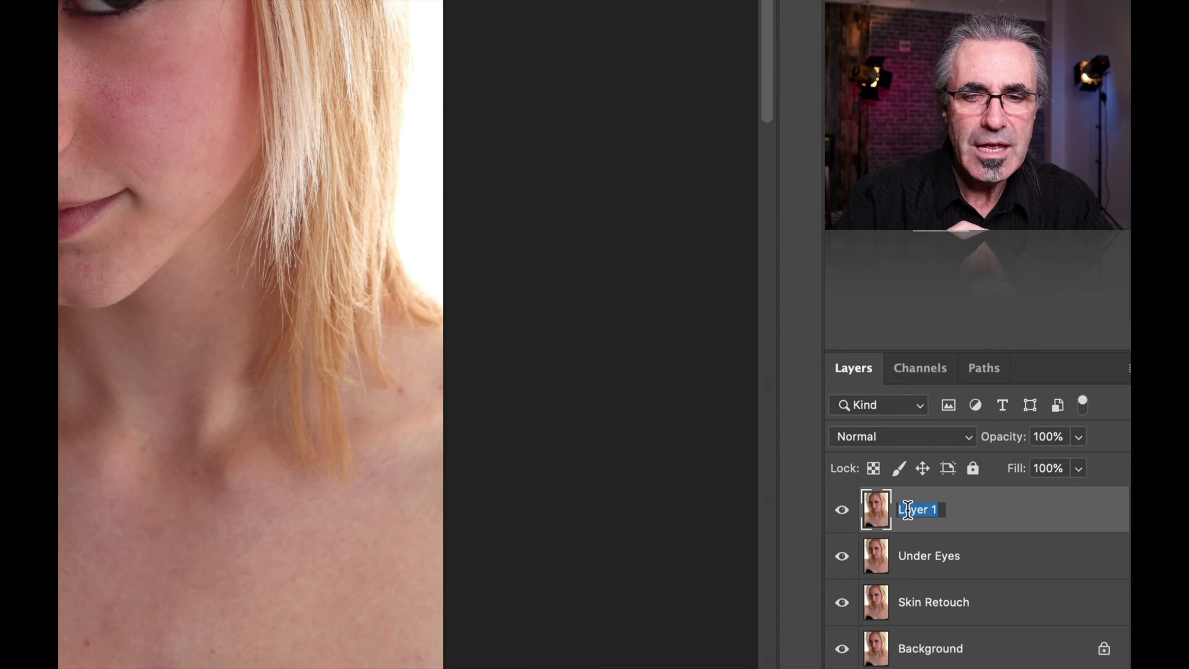
pyautogui.write('Ski')
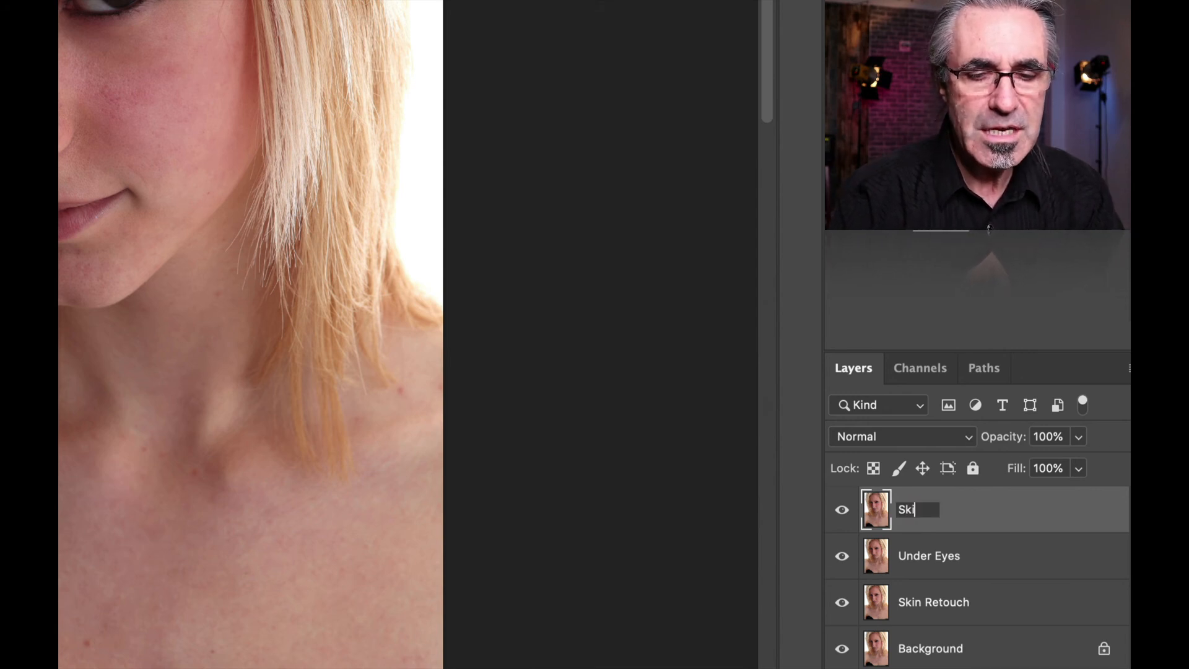
pyautogui.write('n Smoothing')
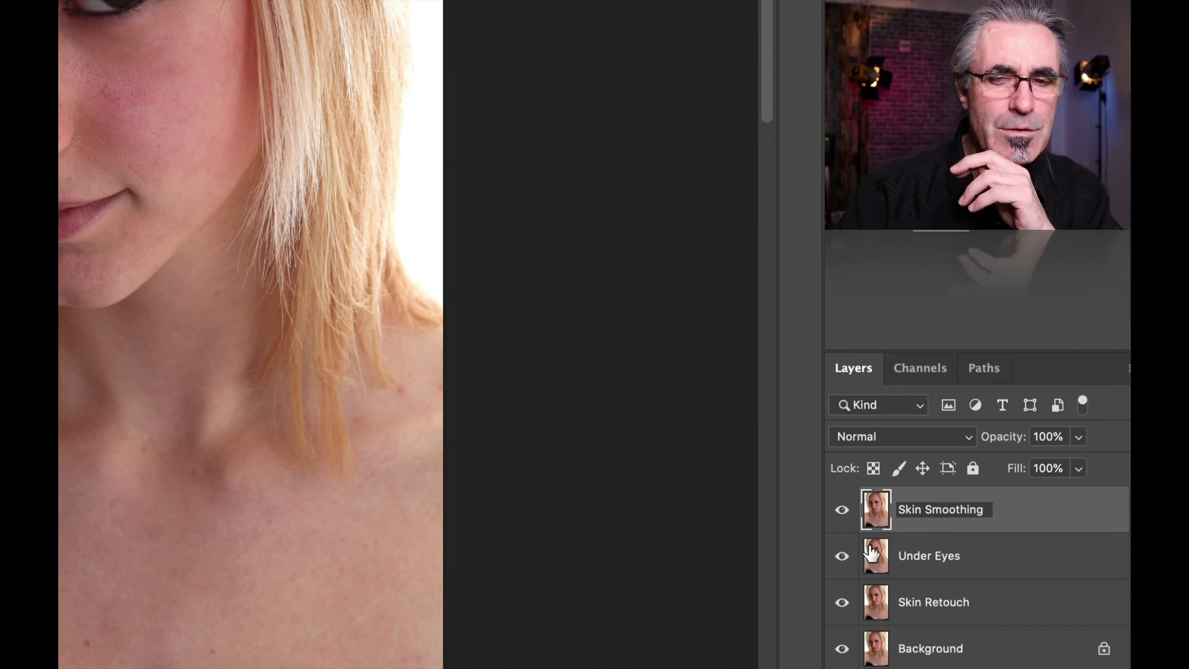
pyautogui.click(1030, 517)
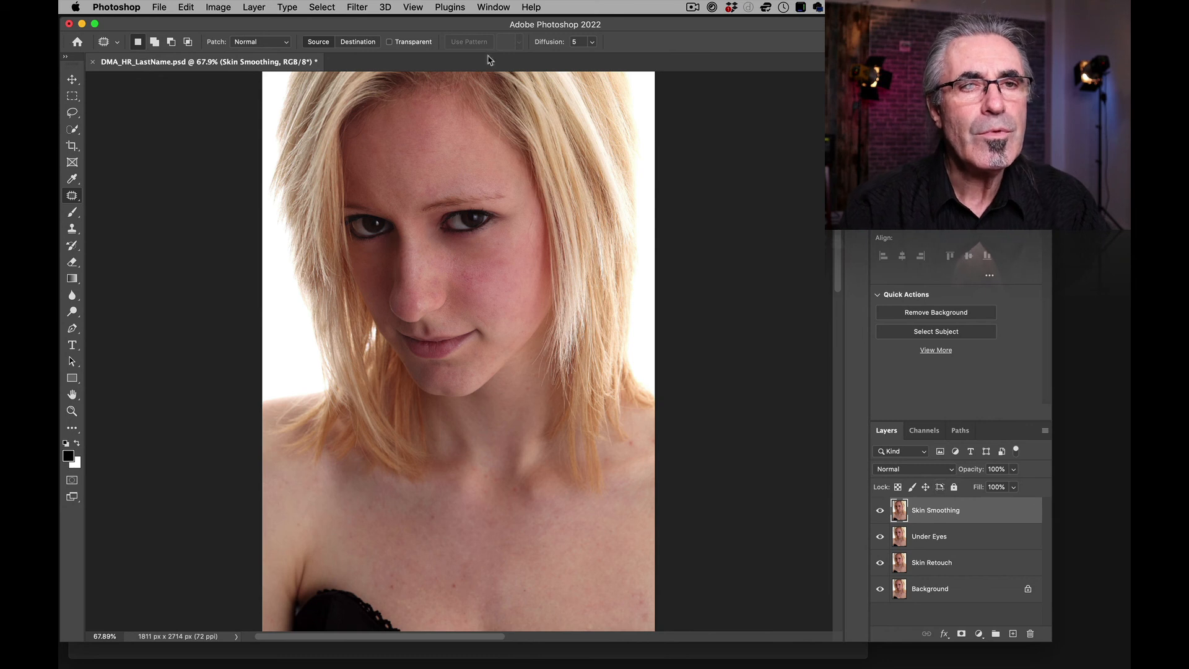
# Step: Open Neural Filters for the Skin Smoothing layer and enable the Skin Smoothing filter
pyautogui.click(355, 5)
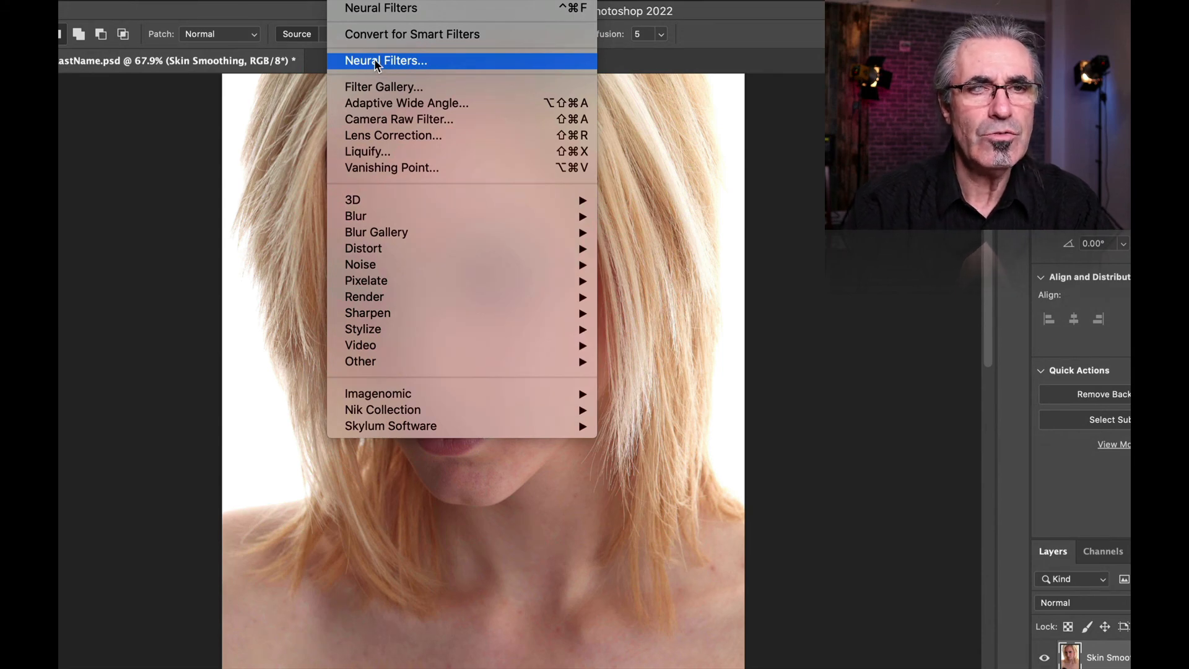
pyautogui.click(378, 62)
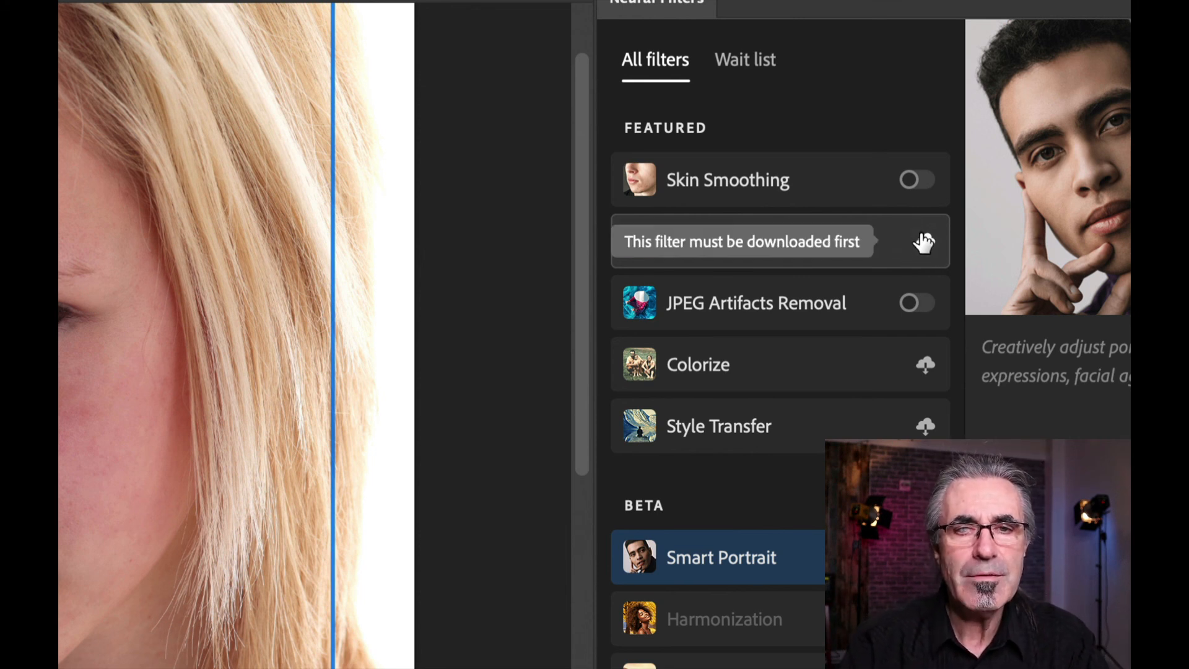
pyautogui.click(913, 181)
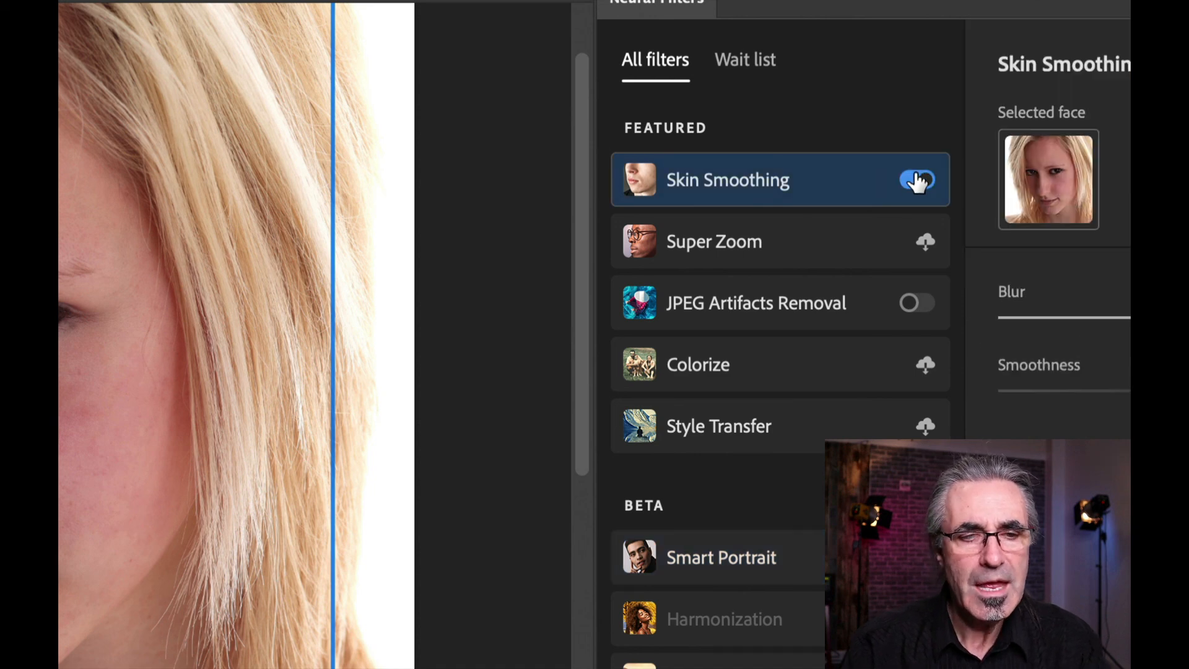
# Step: Set the Skin Smoothing filter's Blur to 26 and Smoothness to +7
pyautogui.moveTo(689, 230)
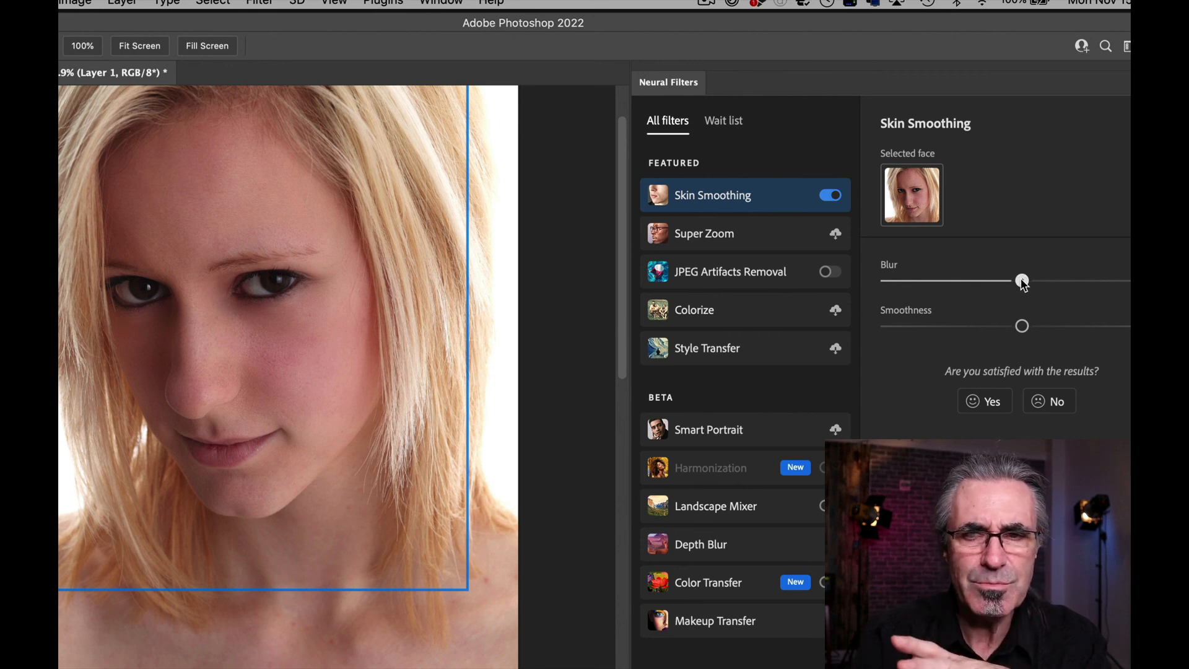
pyautogui.moveTo(1022, 282); pyautogui.dragTo(960, 283)
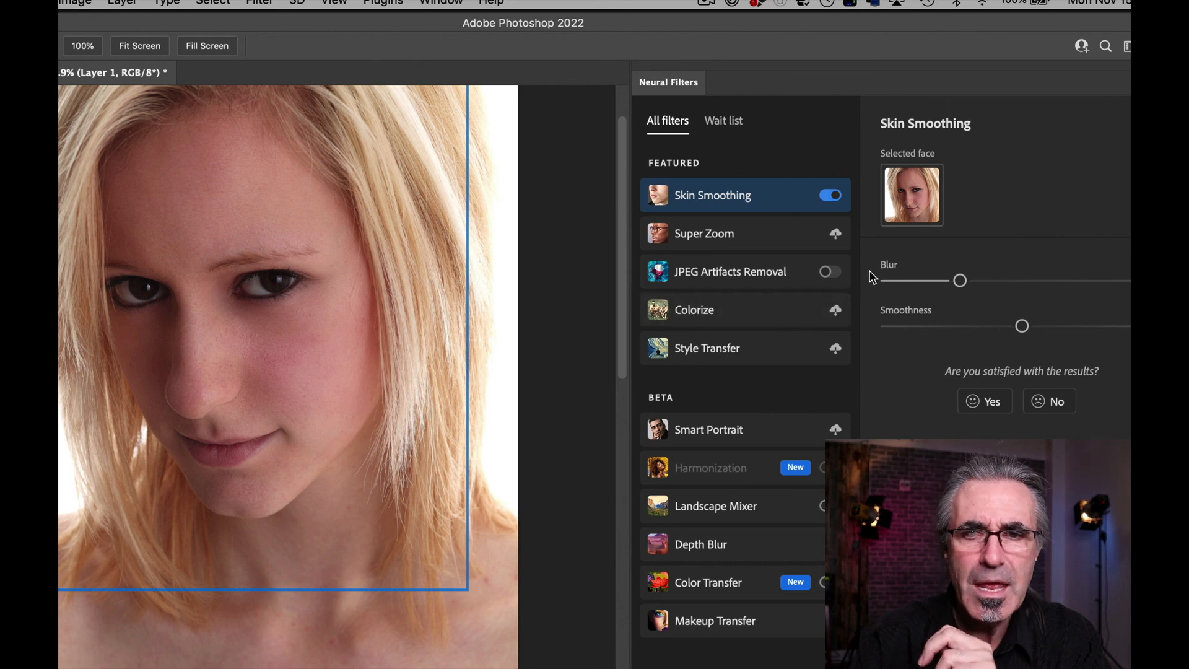
pyautogui.click(957, 283)
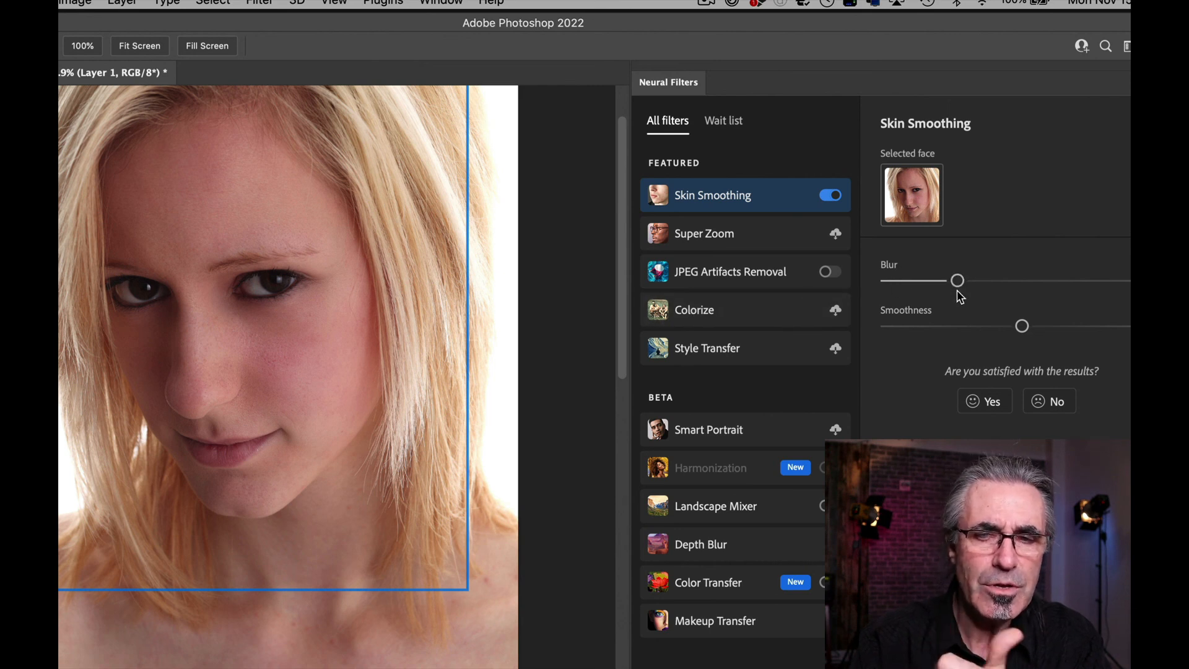
pyautogui.moveTo(1033, 328); pyautogui.dragTo(1041, 326)
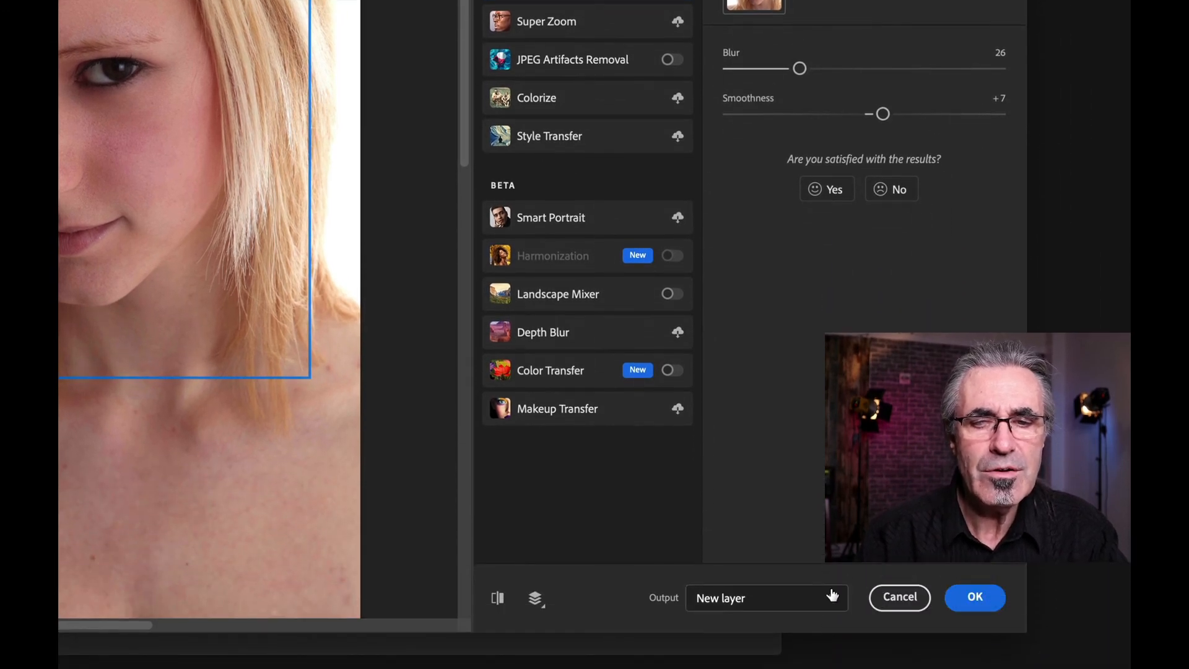
# Step: Apply the neural filter with its output set to Current layer and deselect the selection around the image
pyautogui.click(832, 596)
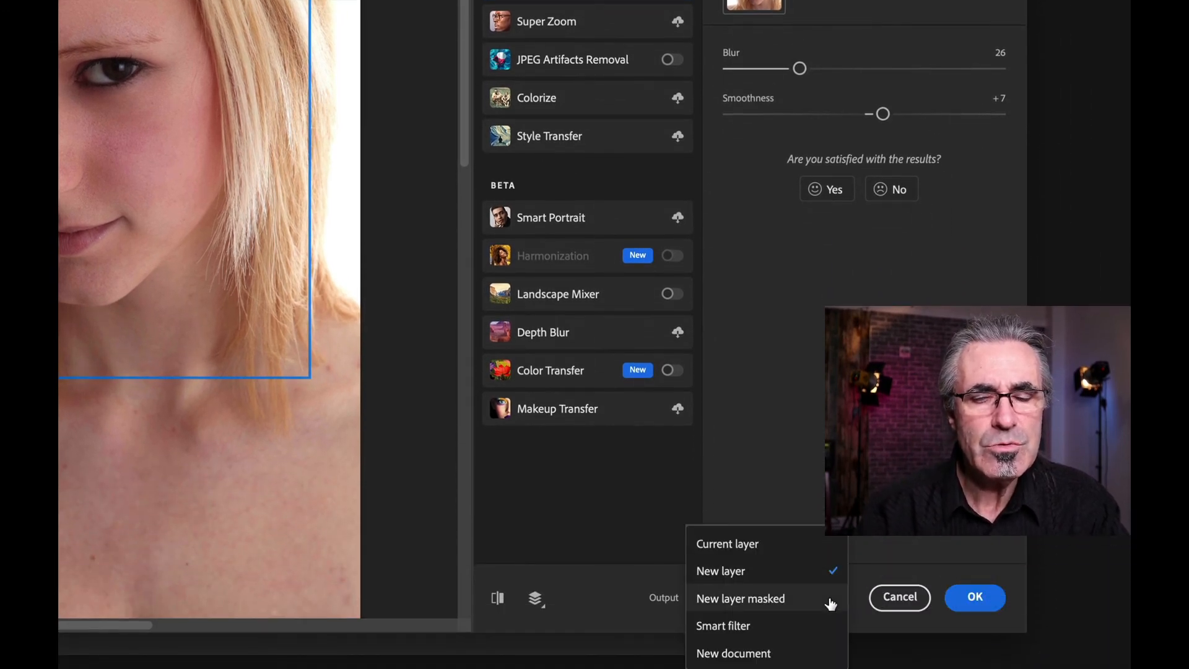
pyautogui.click(738, 544)
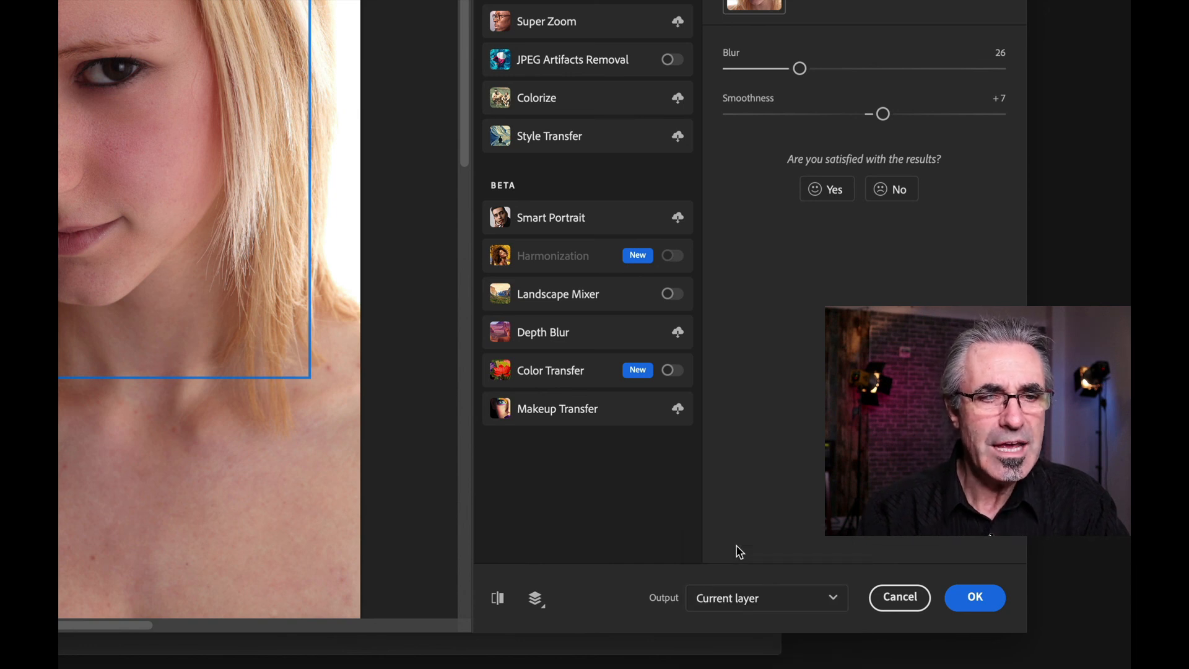
pyautogui.click(976, 612)
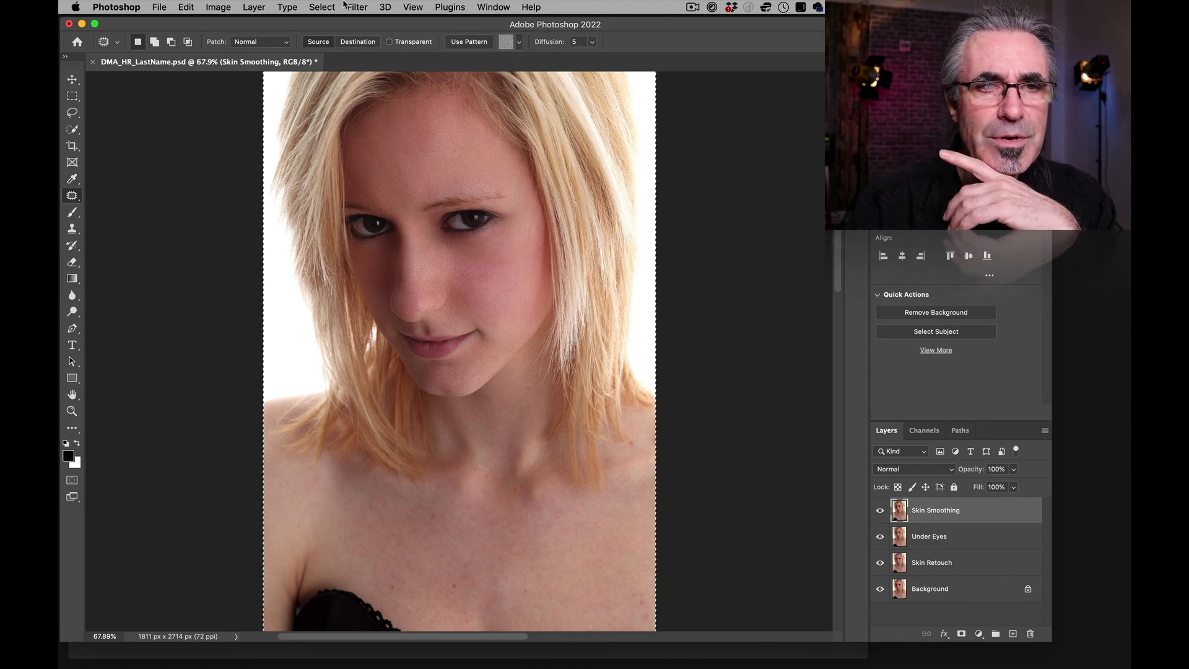
pyautogui.click(322, 7)
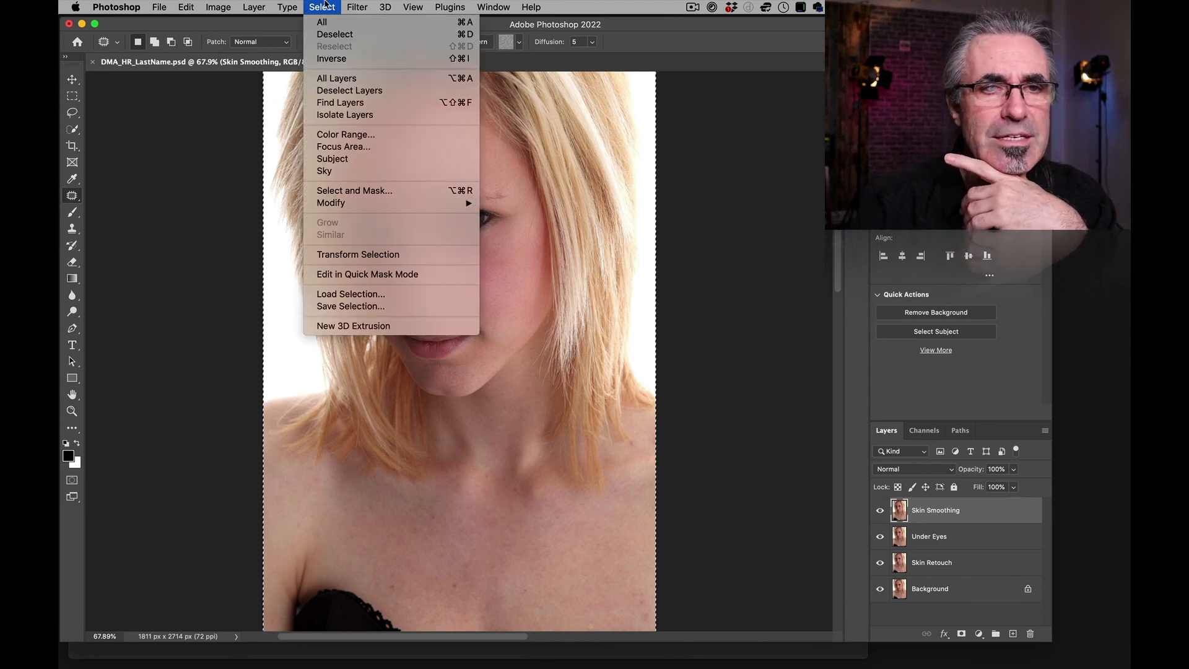
pyautogui.click(324, 36)
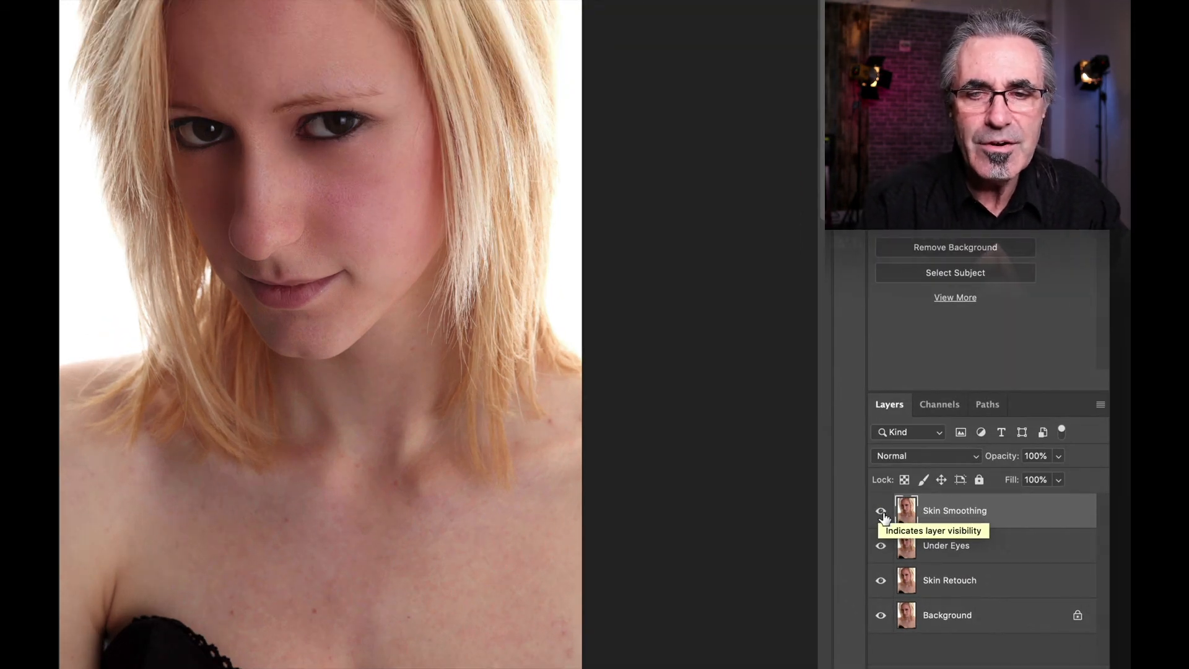
# Step: Compare the portrait with the Skin Smoothing layer hidden and shown, and lower that layer's opacity to 85%
pyautogui.click(881, 512)
pyautogui.click(880, 514)
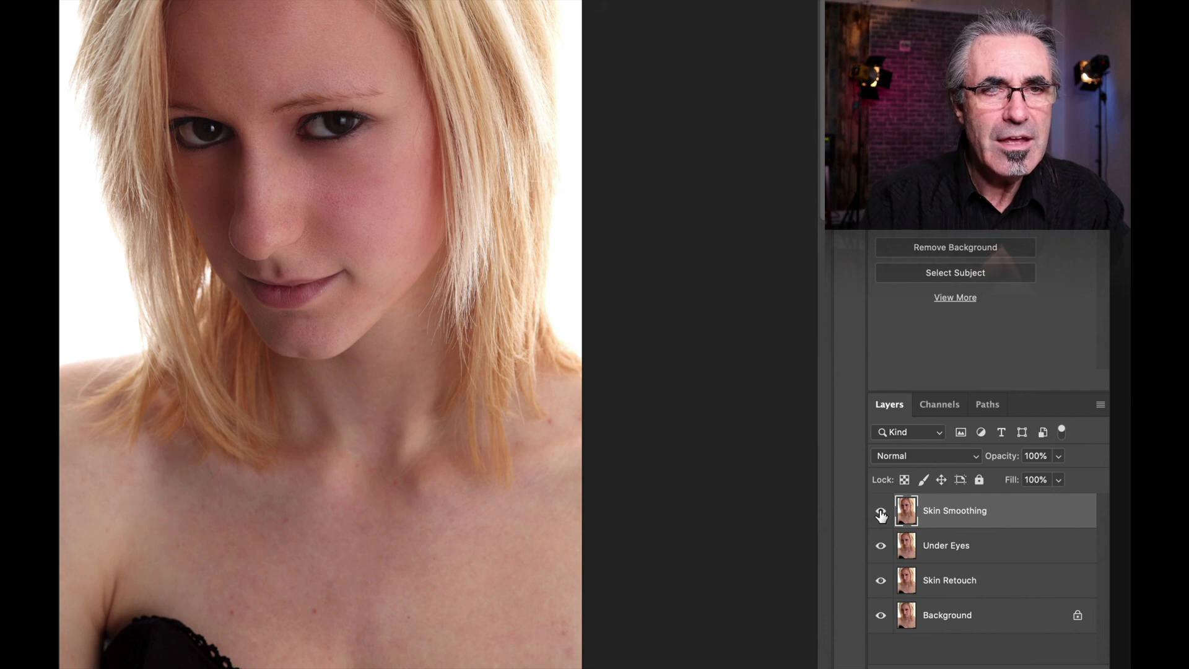
pyautogui.click(880, 513)
pyautogui.click(880, 513)
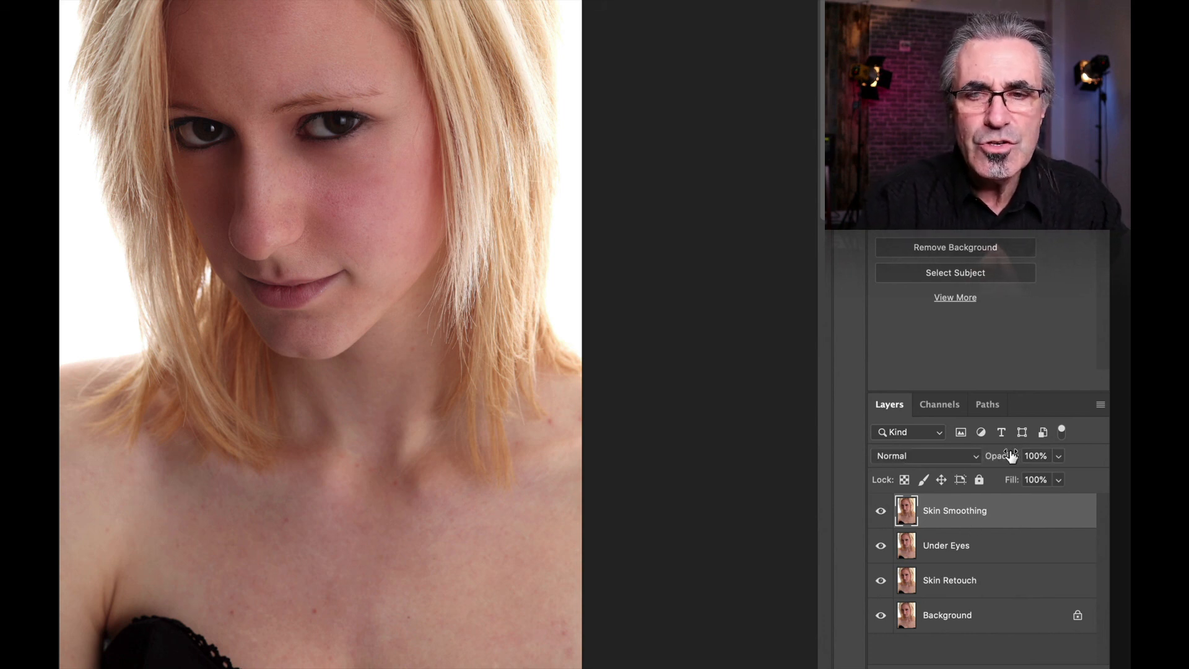
pyautogui.moveTo(1010, 456); pyautogui.dragTo(993, 464)
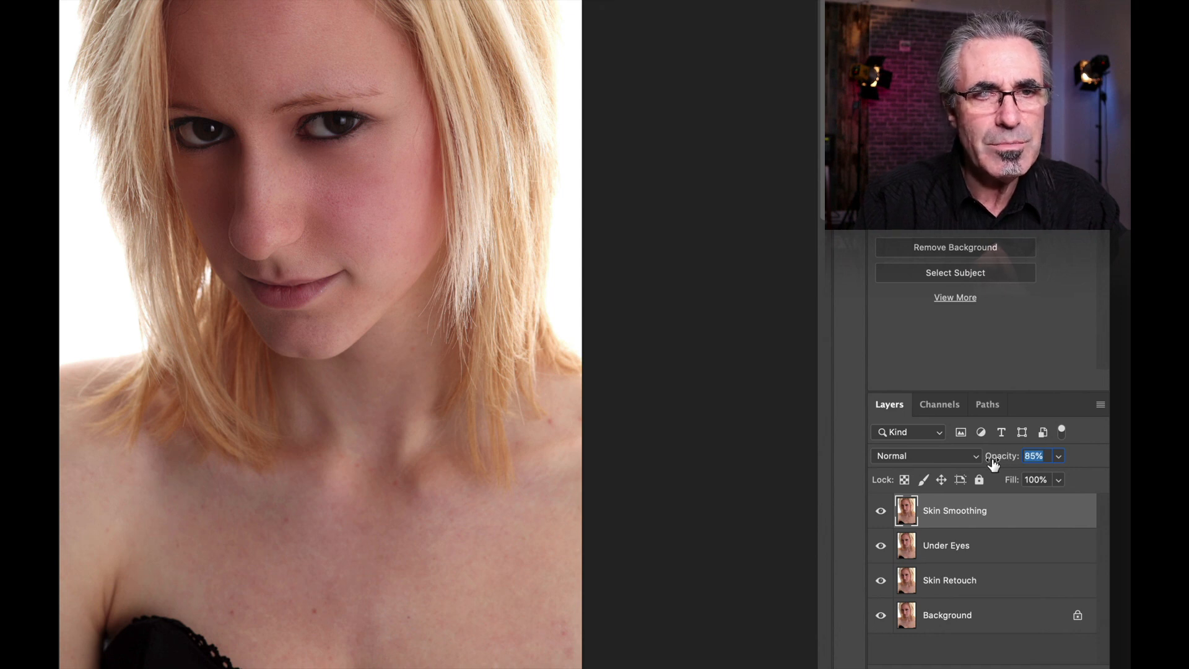